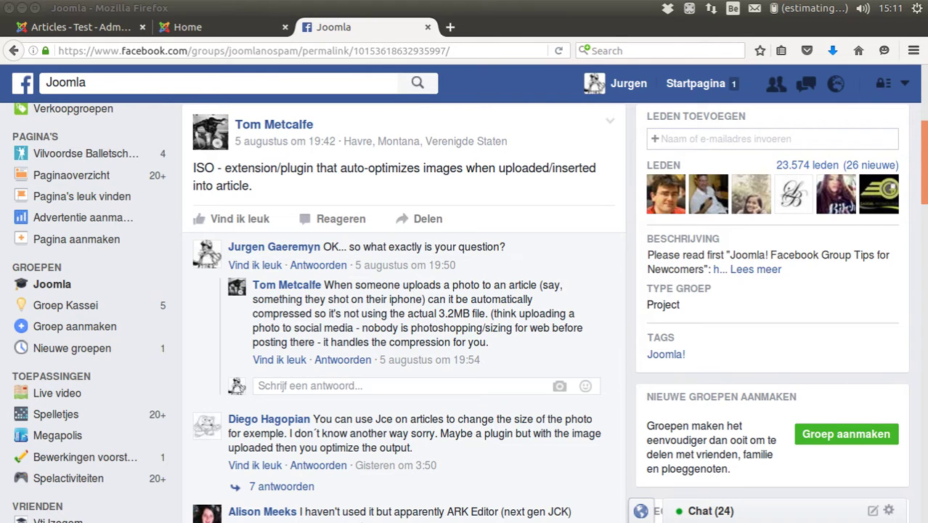
- Close the Facebook tab and log out of the site's front page
left_click(428, 27)
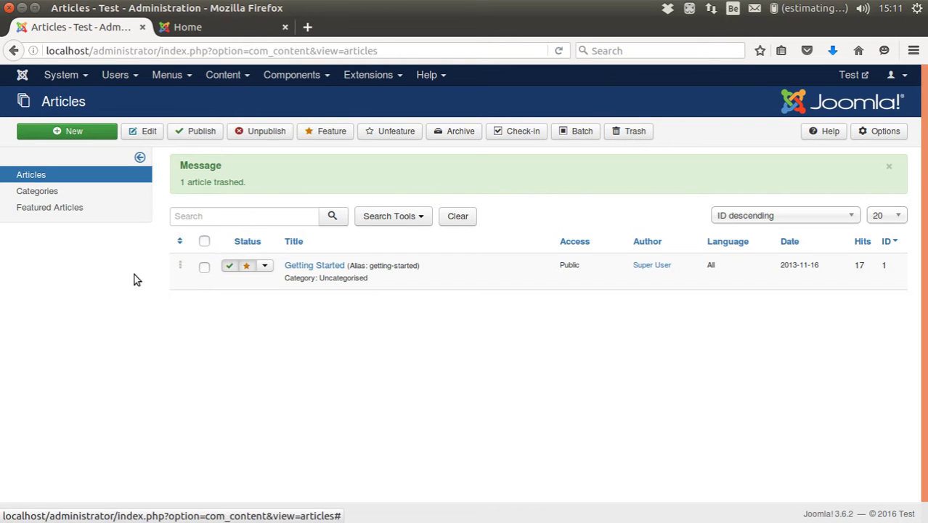
left_click(185, 27)
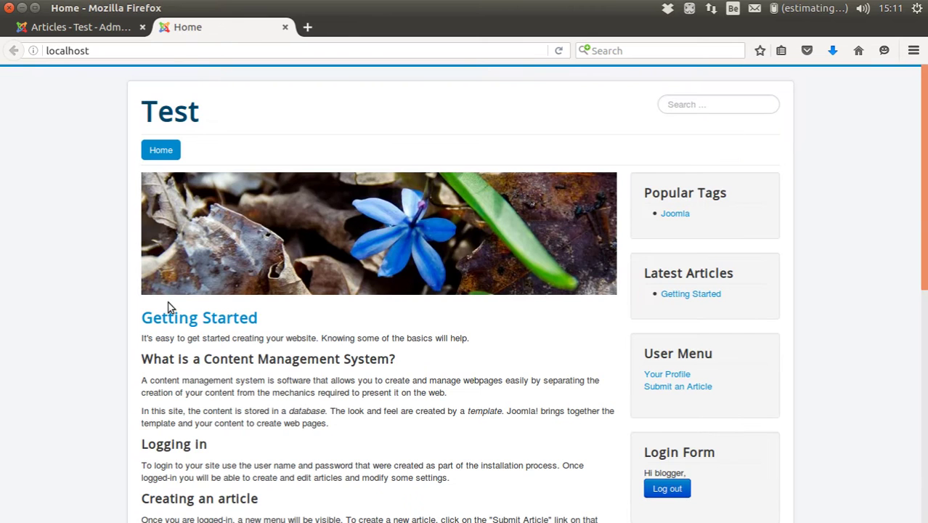
scroll(614, 377, "down", 5)
left_click(665, 334)
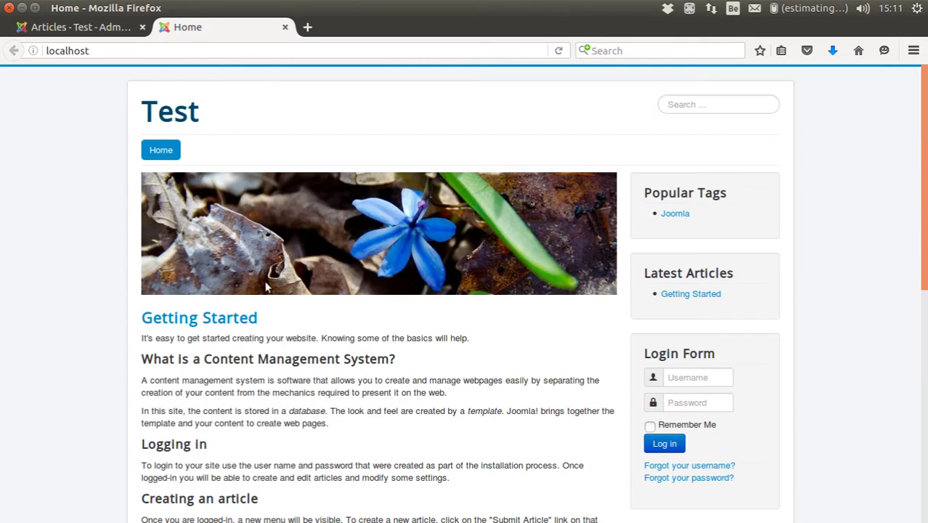
- Log back in to the front end with the author account's username and password
left_click(701, 377)
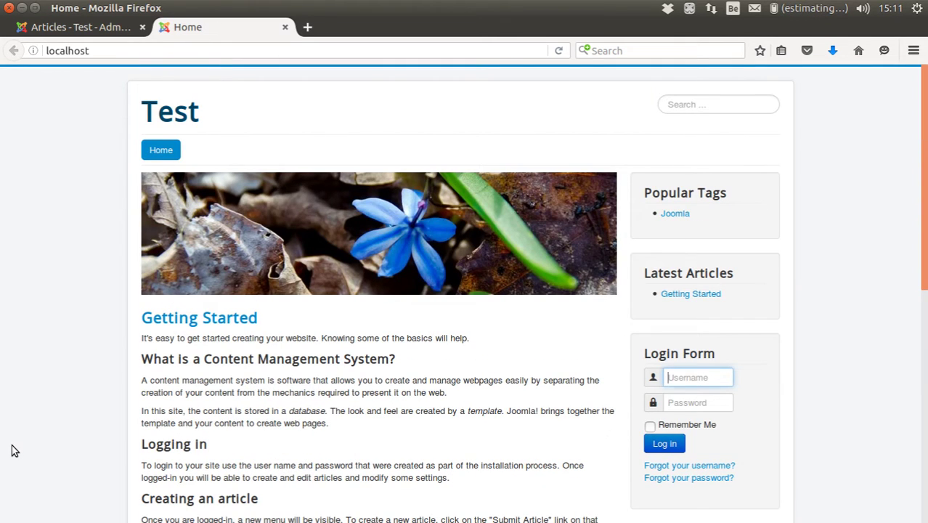
type("b")
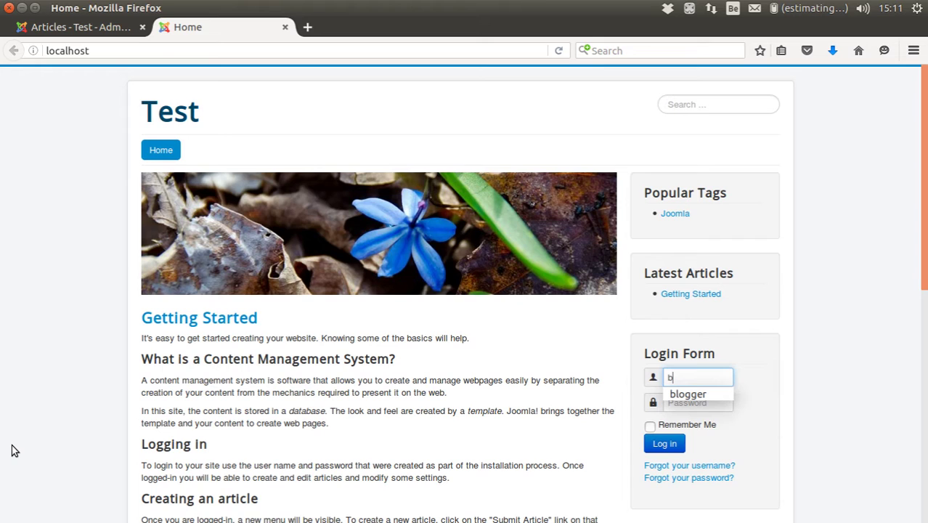
type("logger")
key("Tab")
type("blogger")
key("Return")
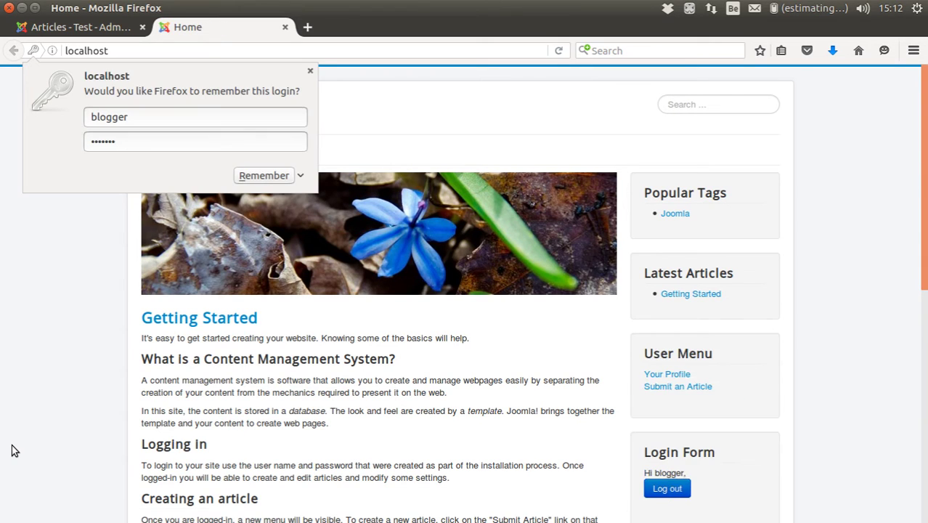
- Start a new front-end article titled 'Nice trip!'
left_click(672, 384)
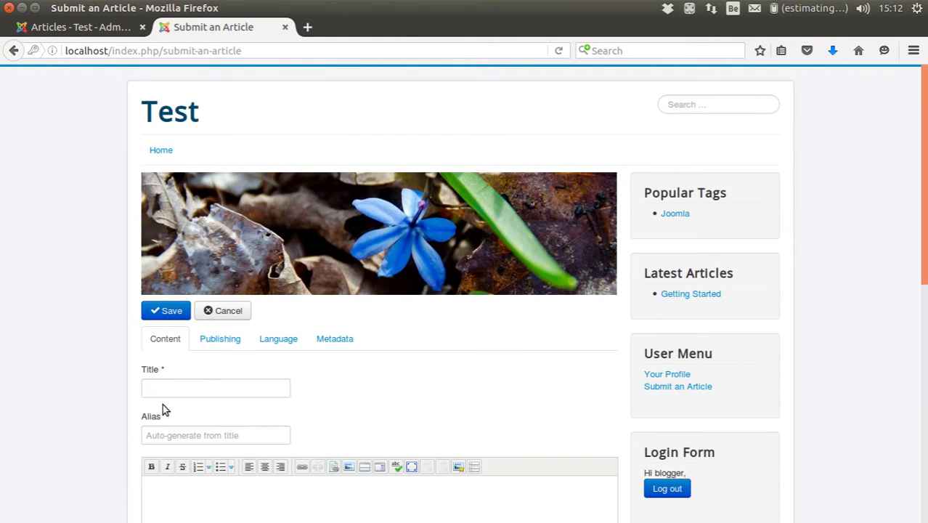
left_click(164, 389)
type("Nic")
type("e yo")
key("BackSpace")
key("BackSpace")
key("BackSpace")
type("y")
key("BackSpace")
type("trip!")
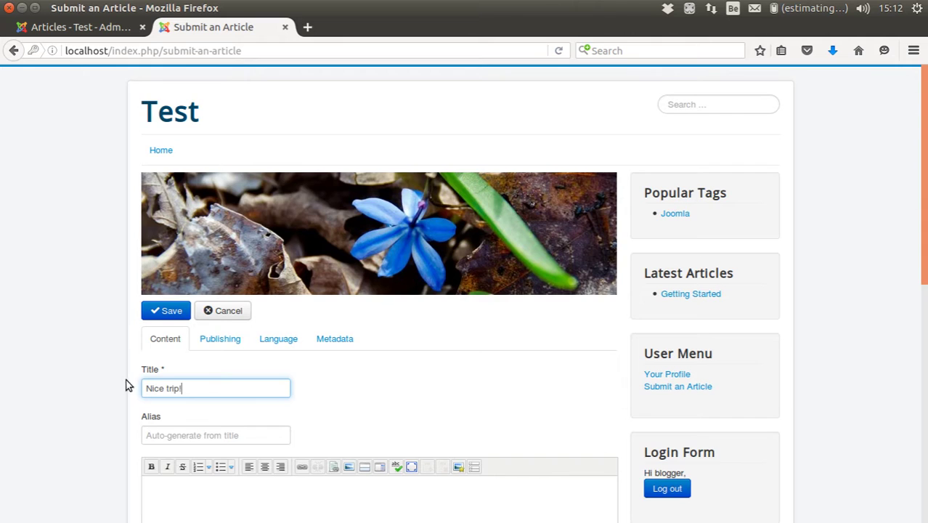
- Write the body text 'We had a great ride in our VW during the last roadtrip.'
scroll(160, 383, "down", 4)
left_click(180, 379)
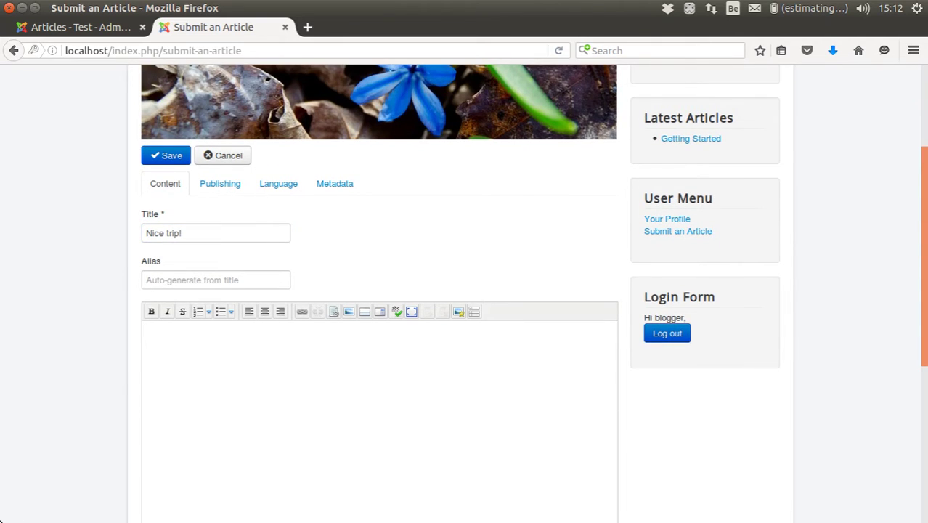
type("We had a great ride in ou")
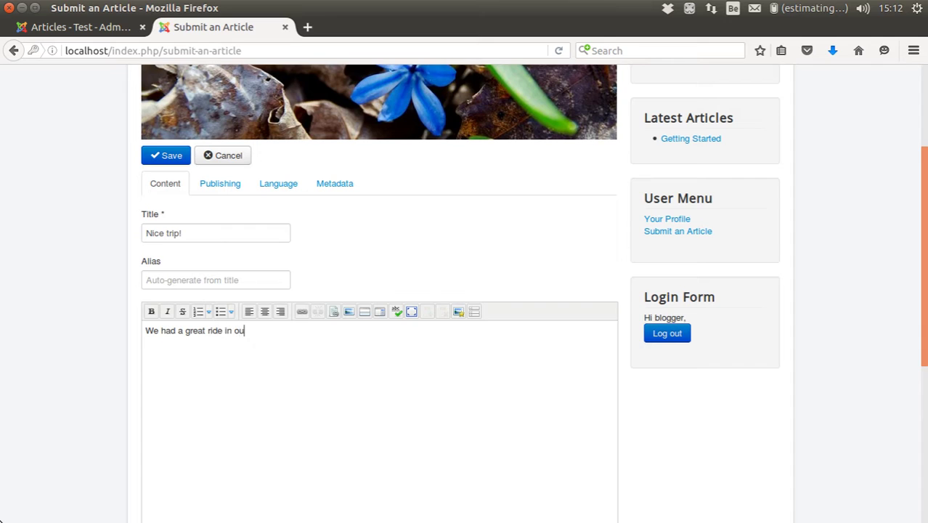
type("r VW during the las")
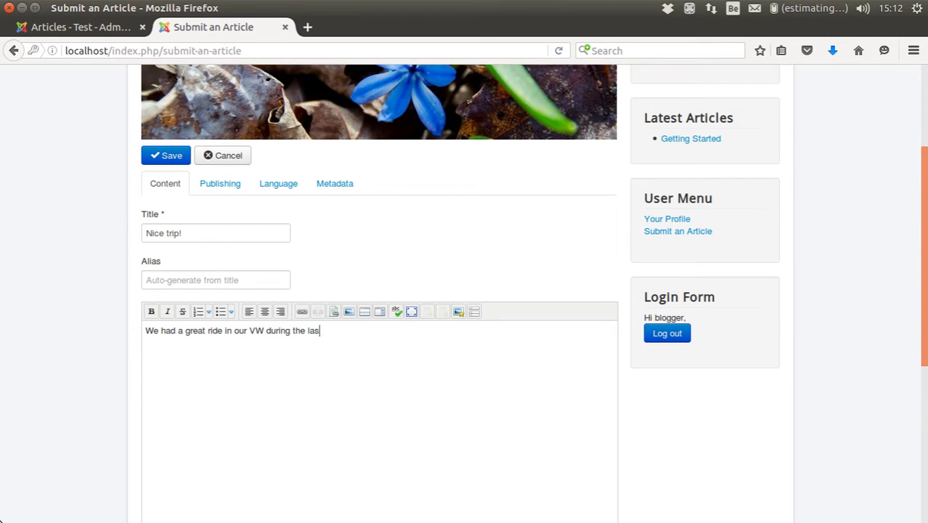
type("t raod")
key("BackSpace")
key("BackSpace")
key("BackSpace")
type("oadtrip.")
- Upload the 9 MB small-car.jpg from the computer into the sampledata image folder
left_click(458, 312)
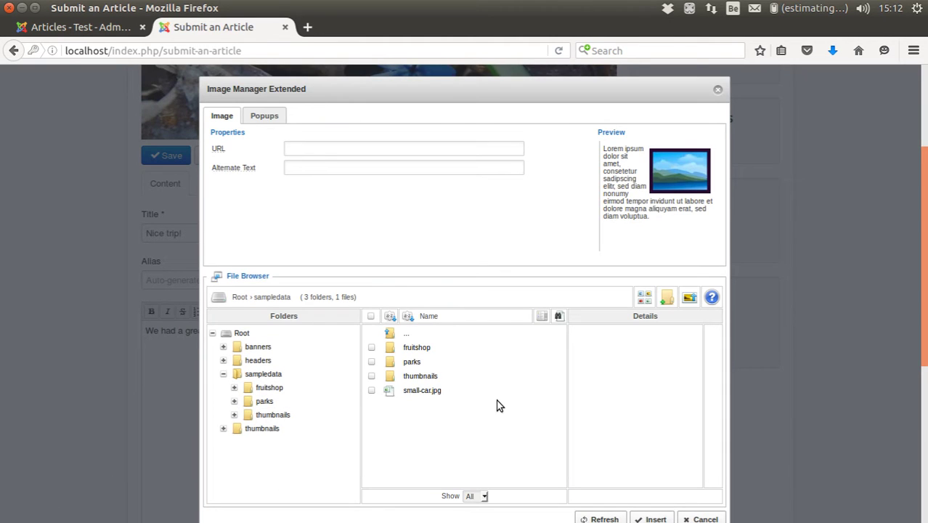
left_click(687, 299)
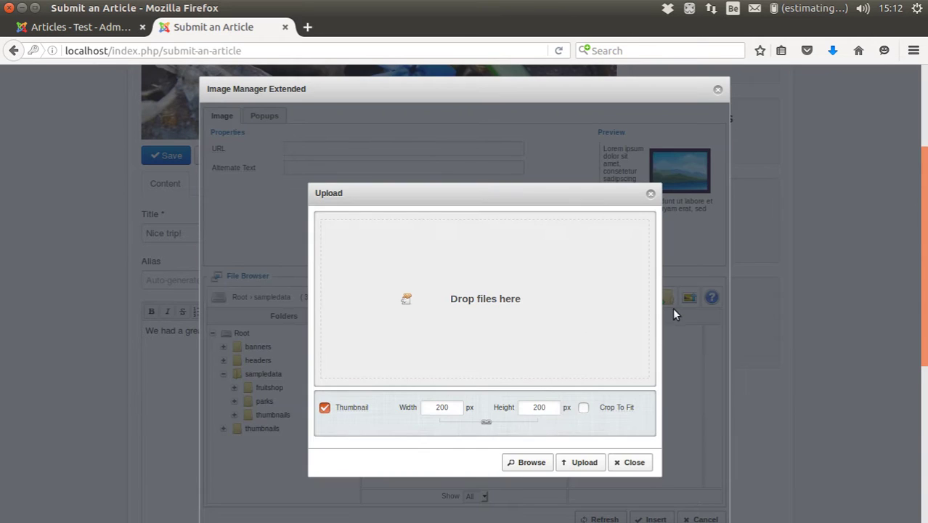
left_click(573, 464)
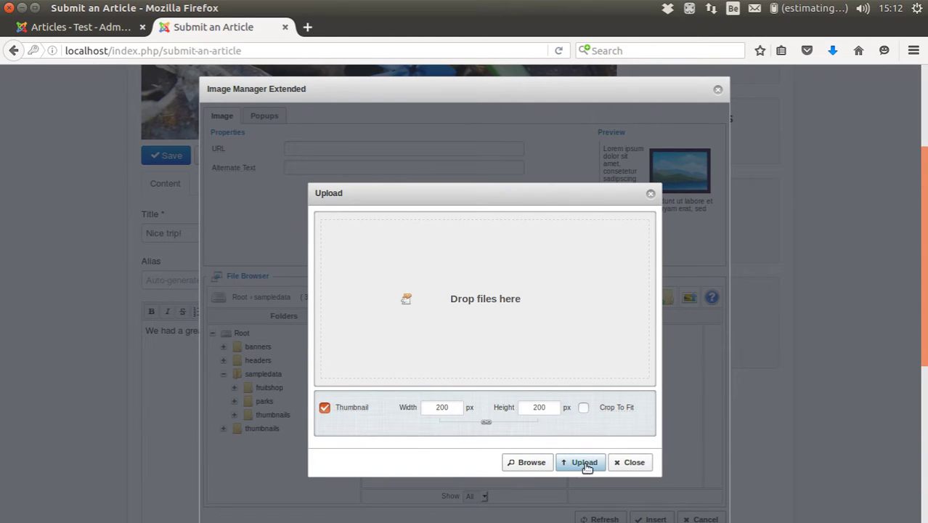
left_click(545, 462)
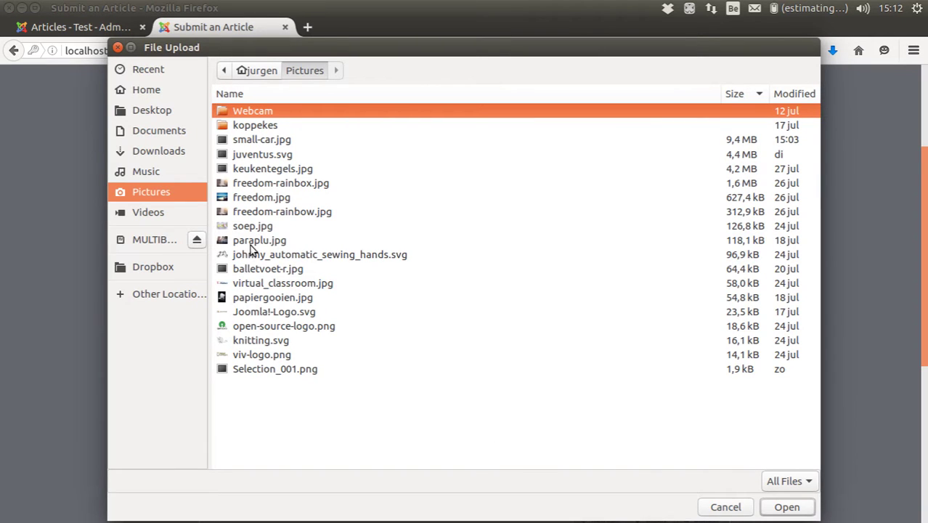
left_click(255, 142)
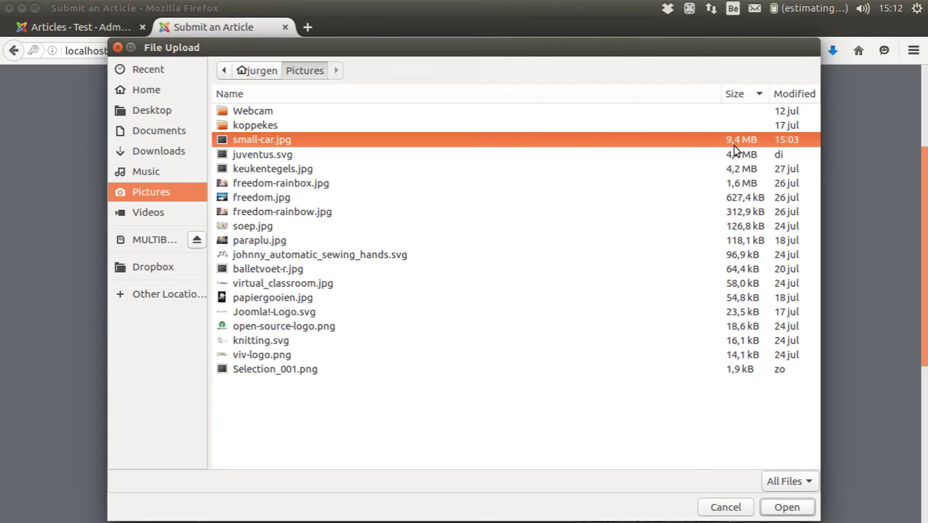
left_click(786, 506)
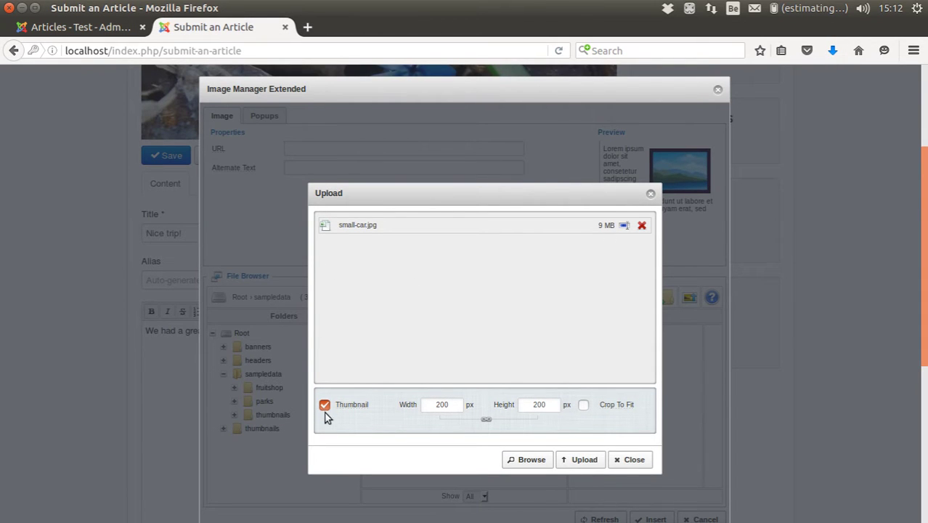
left_click(570, 460)
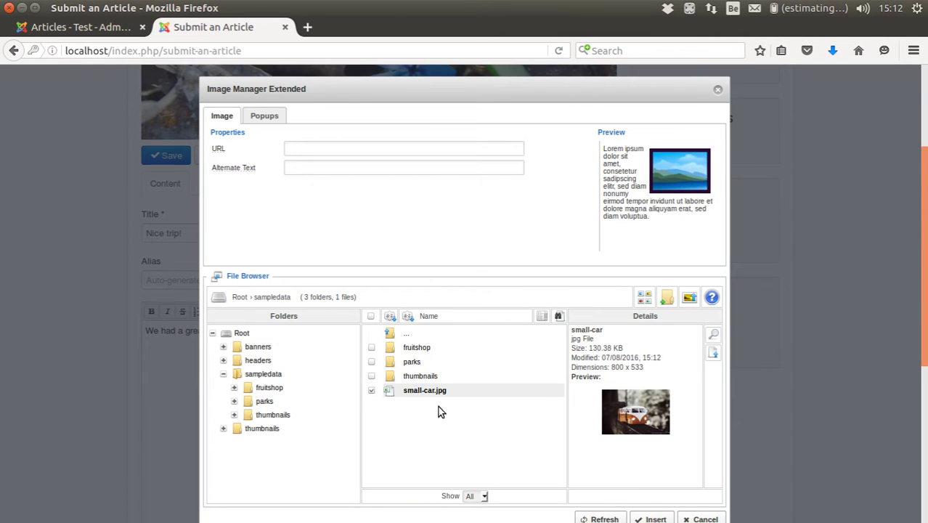
- Check that the uploaded small-car.jpg was resized to 800 × 533 and 130.38 KB
left_click(425, 391)
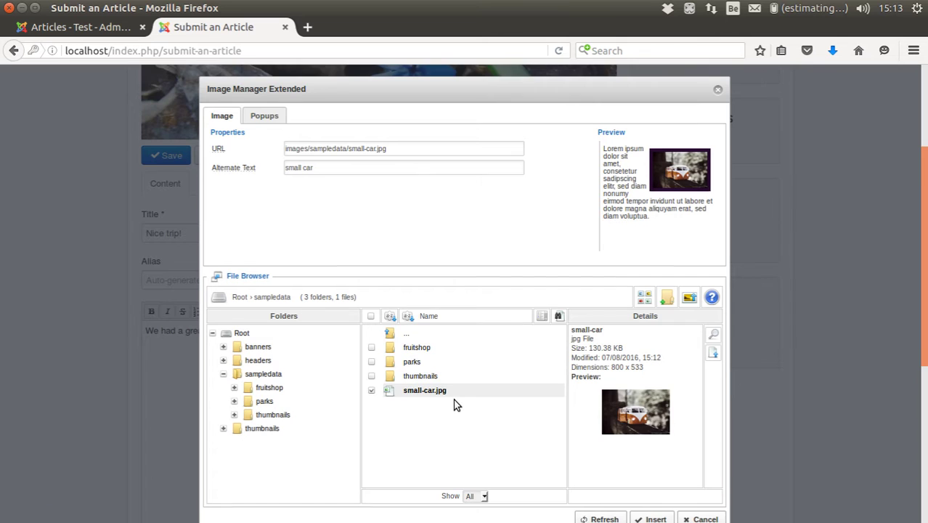
scroll(454, 405, "down", 2)
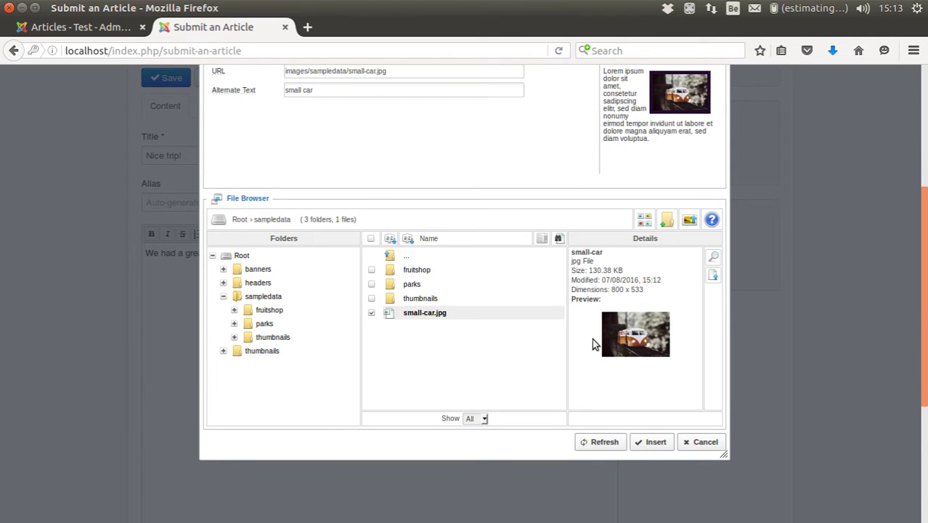
left_click_drag(610, 291, 659, 294)
left_click(607, 277)
left_click_drag(590, 272, 616, 270)
left_click(595, 279)
scroll(483, 324, "up", 2)
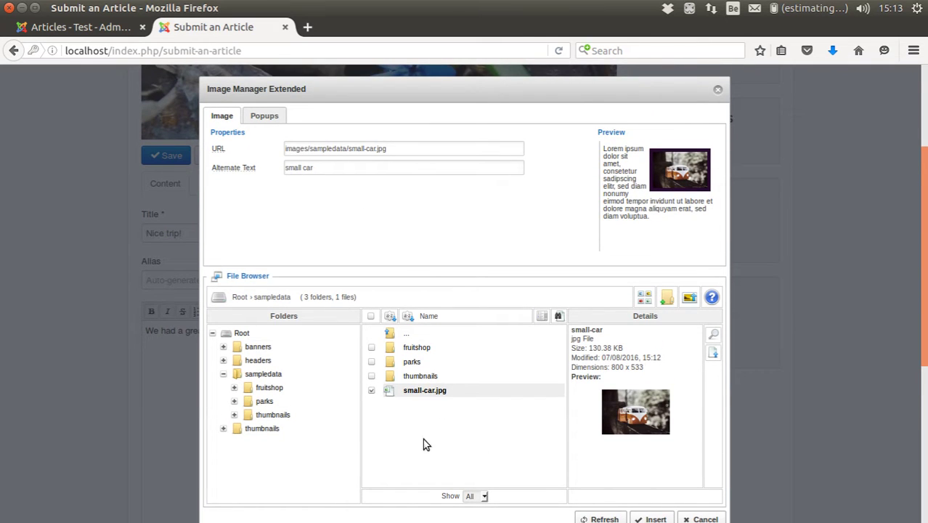
- Choose the 200 × 133 thumb_small-car.jpg from sampledata/thumbnails as the image to insert
left_click(265, 415)
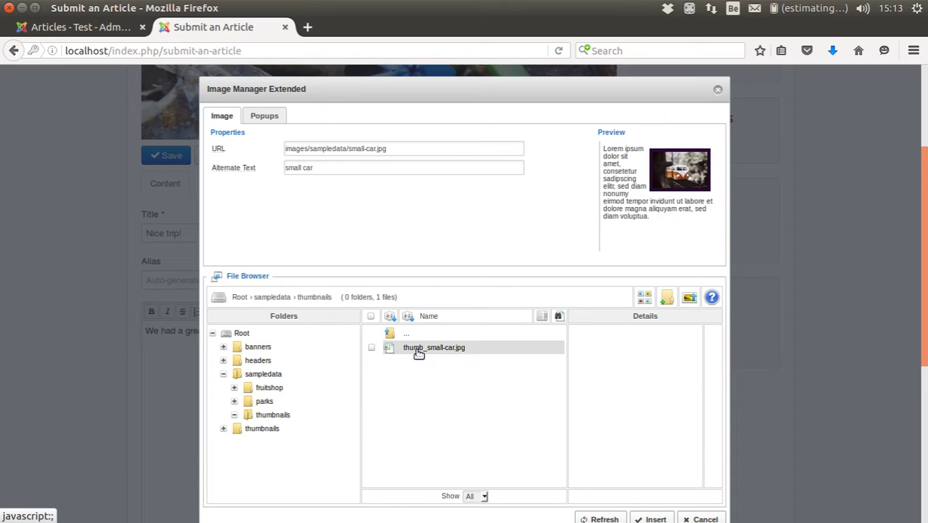
left_click(418, 350)
scroll(404, 268, "down", 1)
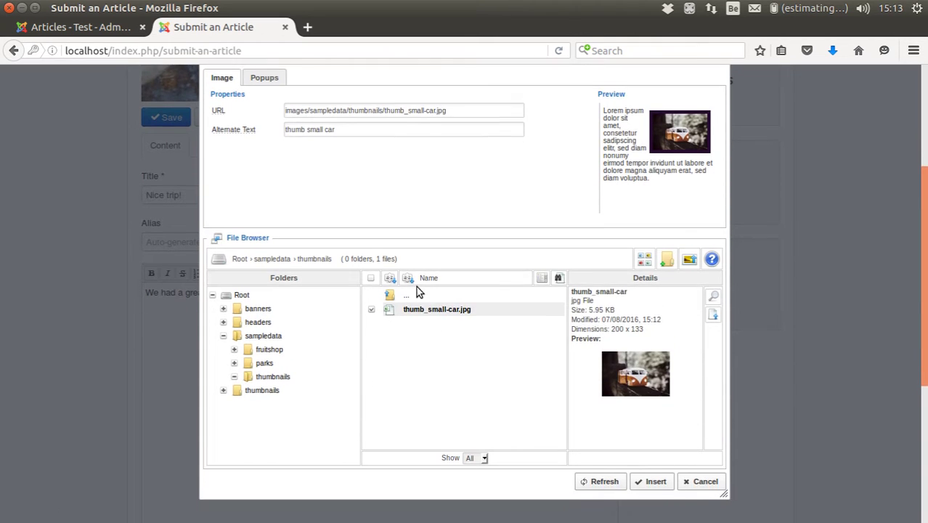
- Set the popup link to images/sampledata/small-car.jpg, using the image's own thumbnail as the link
left_click(265, 80)
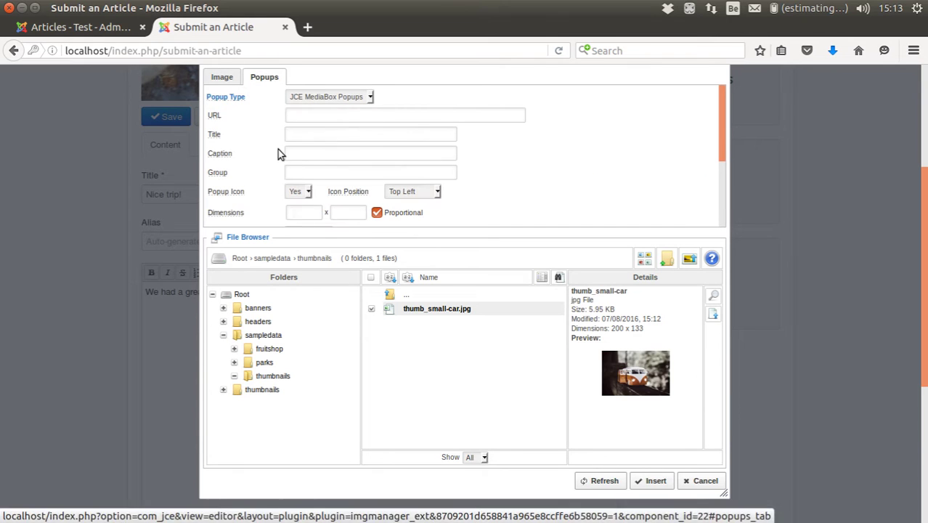
left_click(381, 116)
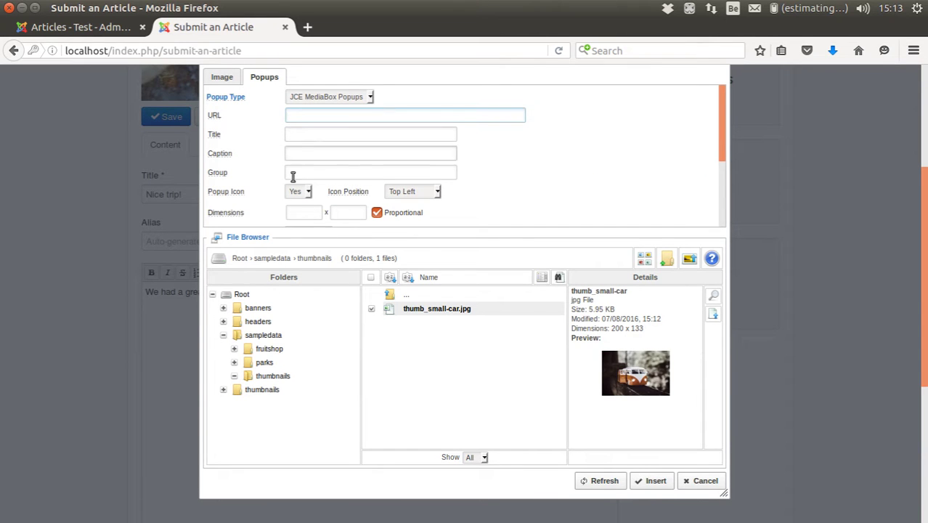
left_click(257, 335)
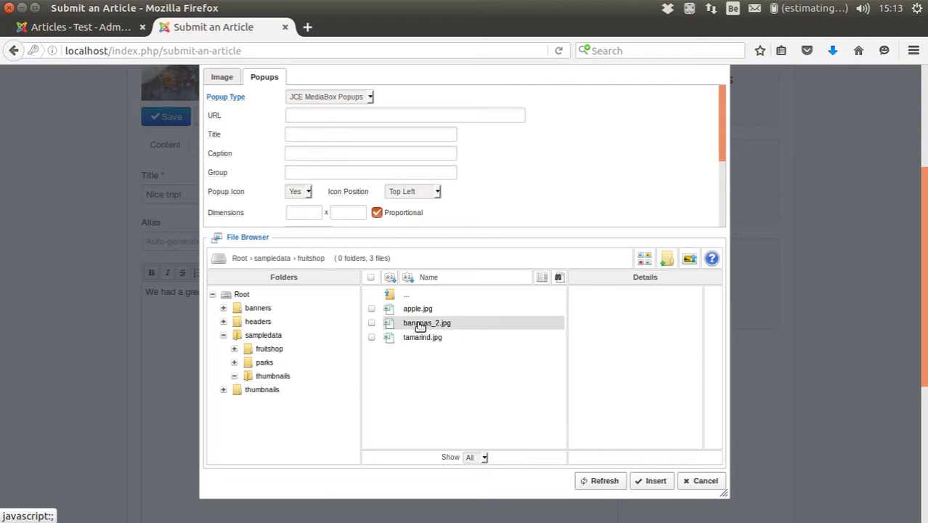
double_click(408, 298)
double_click(408, 296)
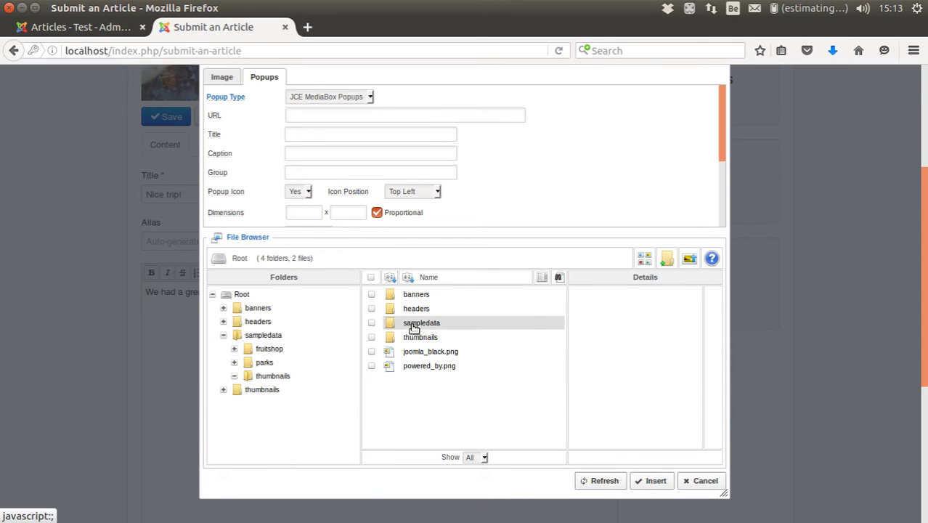
double_click(411, 323)
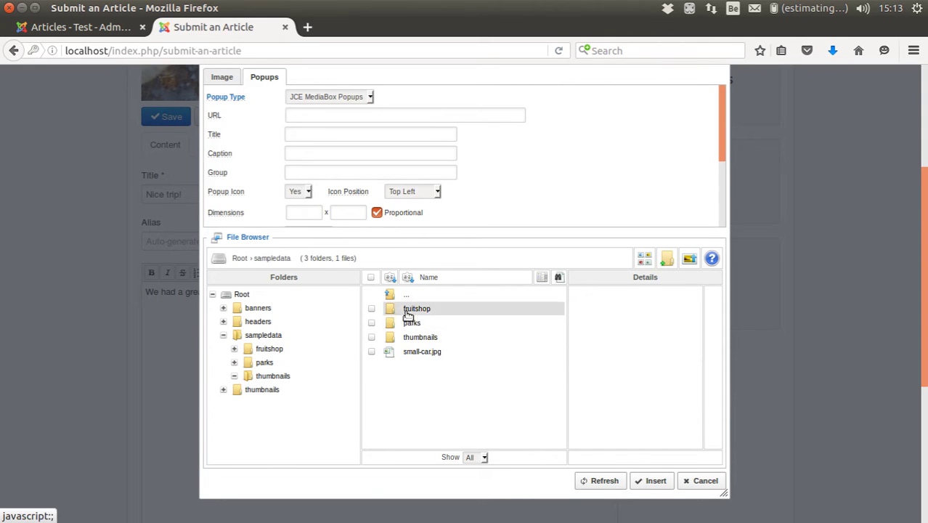
left_click(423, 353)
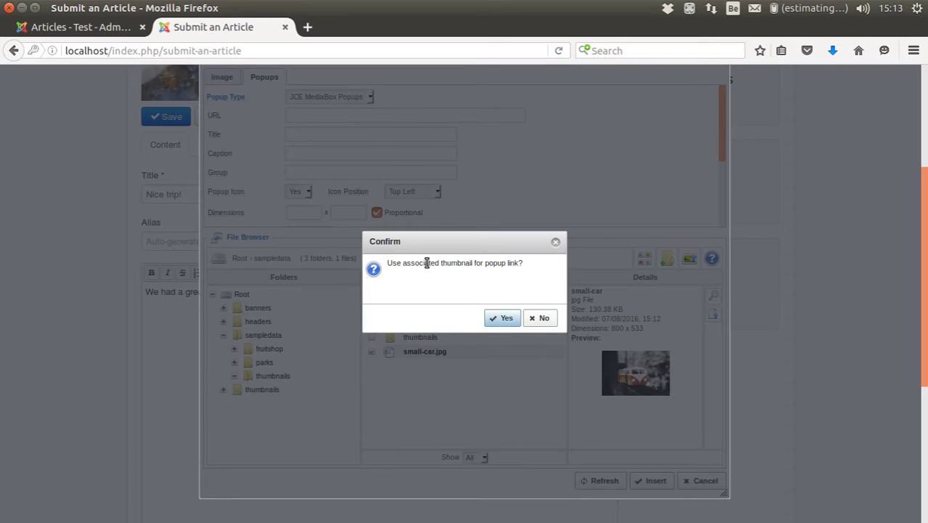
left_click(498, 319)
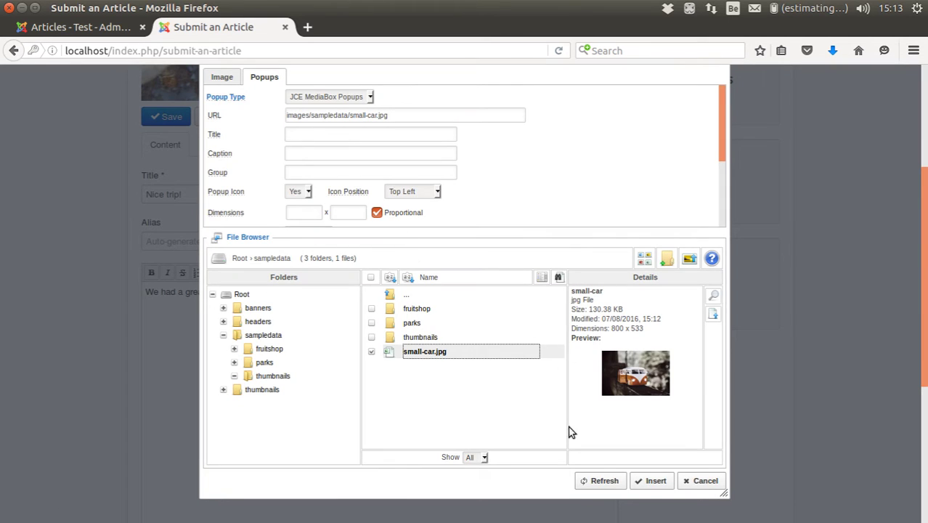
- Insert the car popup image into the body and submit the 'Nice trip!' article
left_click(648, 480)
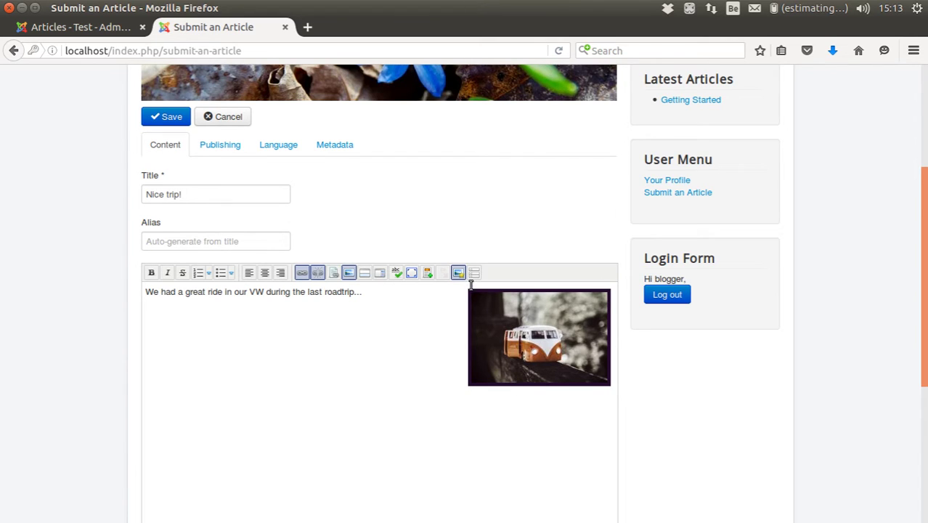
scroll(542, 307, "up", 2)
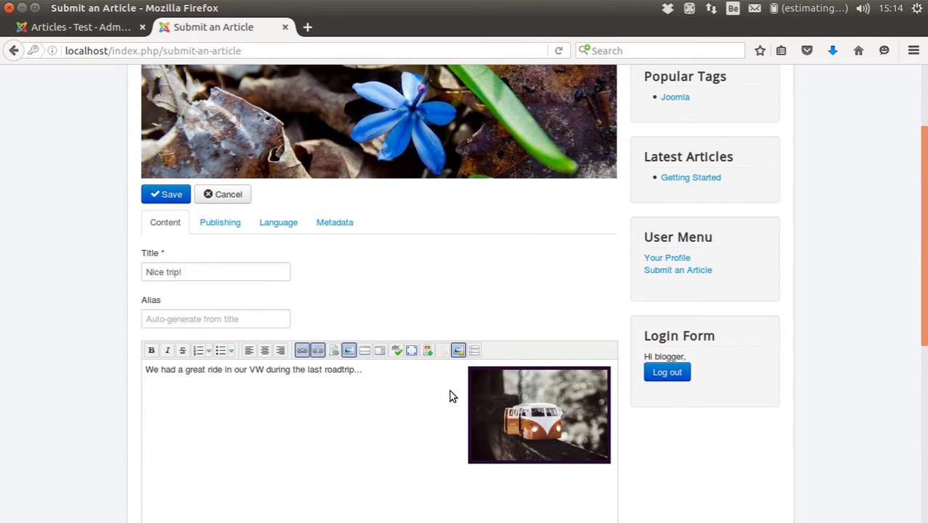
left_click(176, 199)
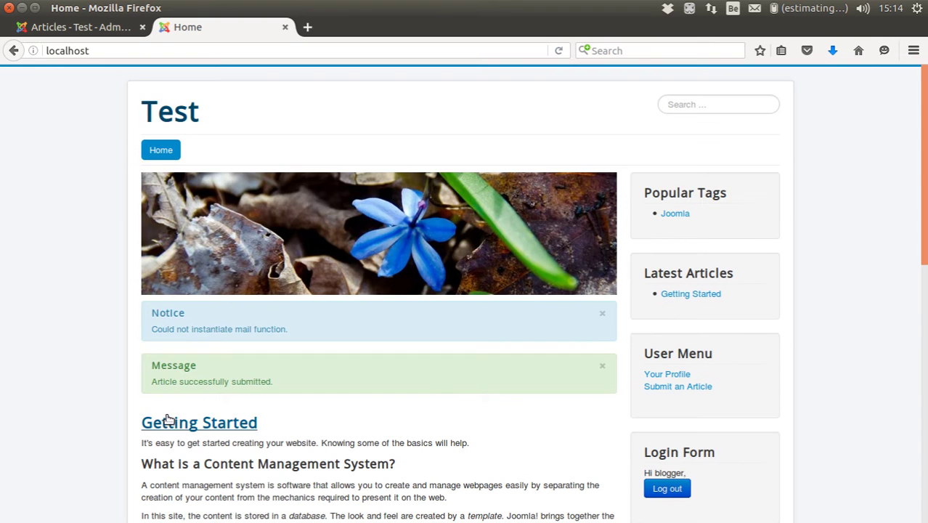
- Return to the Articles - Test - Administration browser tab
scroll(199, 393, "down", 6)
scroll(207, 386, "up", 2)
left_click(64, 27)
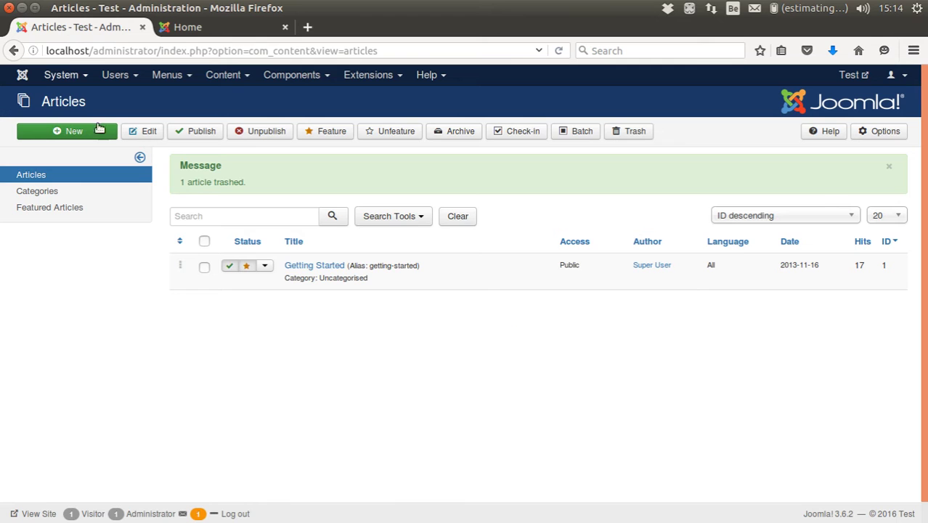
- Reload the admin article list, publish 'Nice trip!' and select it for featuring
left_click(224, 75)
left_click(222, 95)
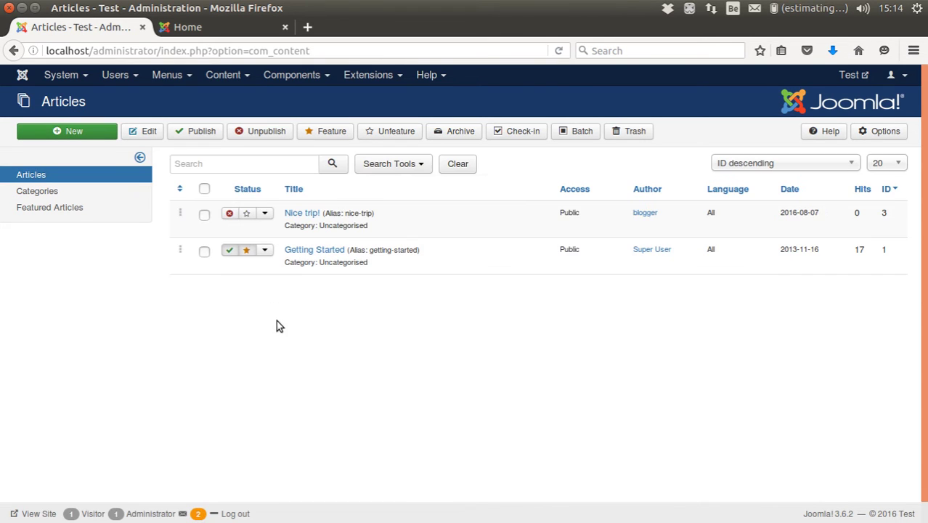
left_click(230, 216)
left_click(246, 265)
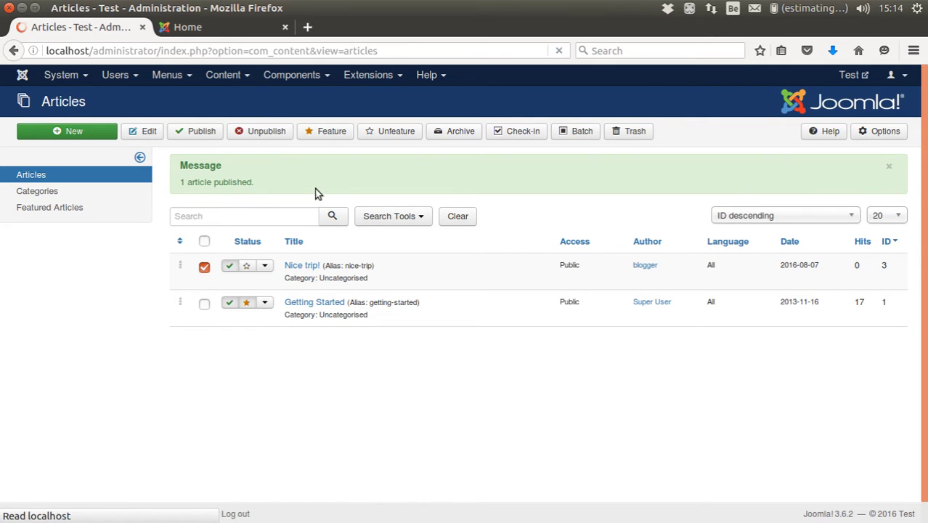
- Reload the front page and preview the car thumbnail's watermarked lightbox enlargement, then close it
left_click(193, 27)
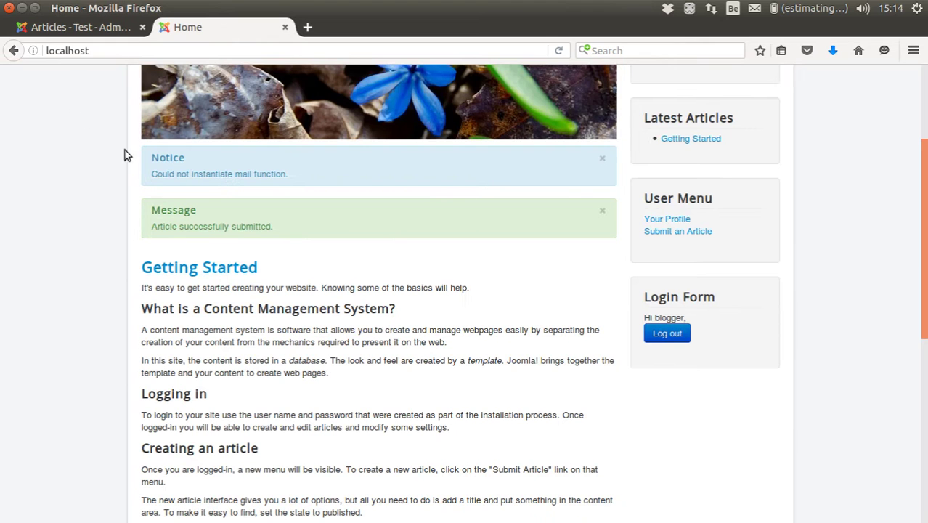
scroll(71, 120, "up", 4)
left_click(162, 111)
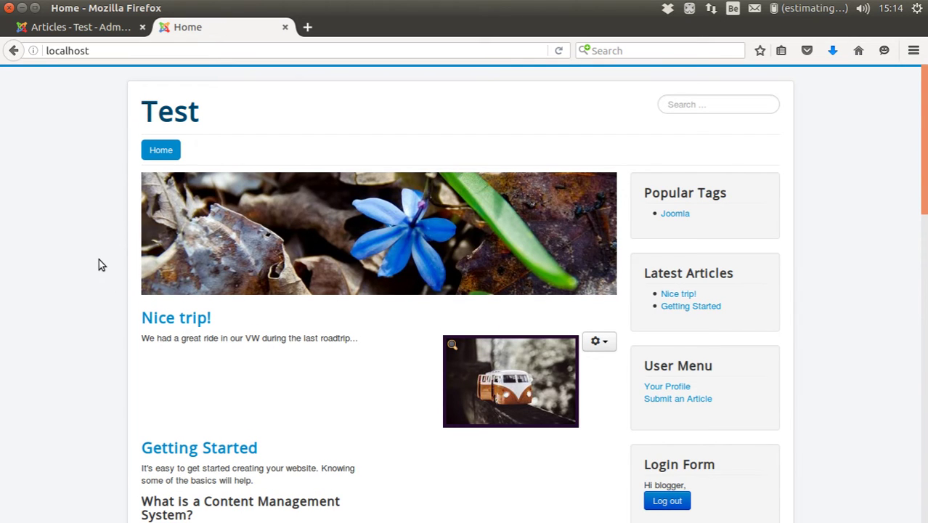
scroll(102, 265, "down", 4)
scroll(98, 263, "up", 3)
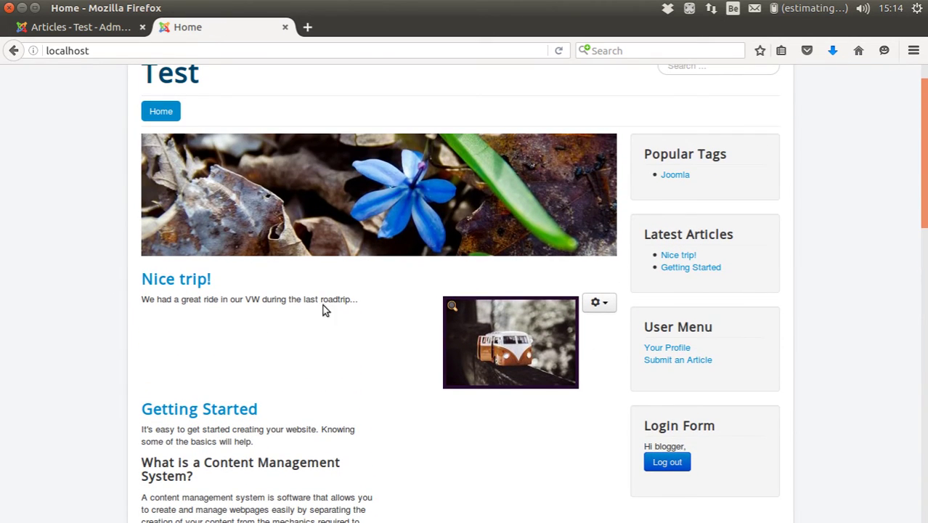
left_click(502, 354)
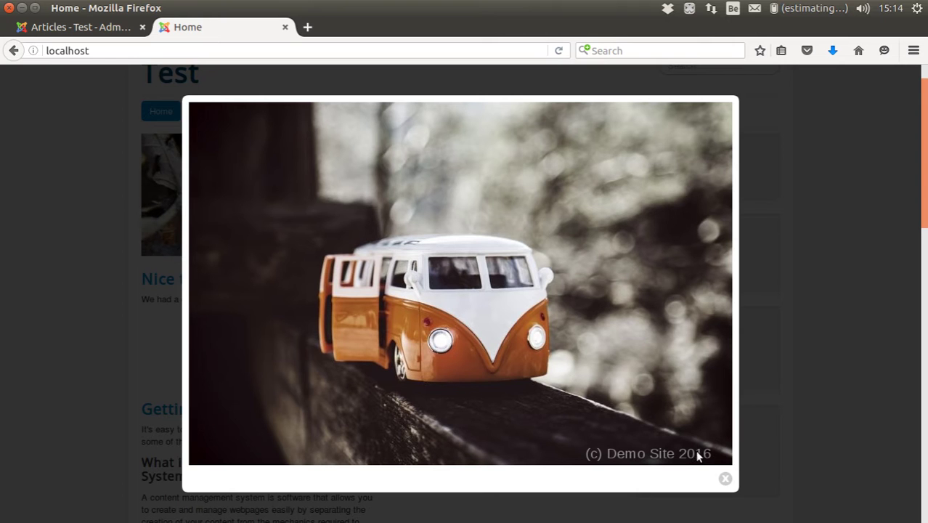
left_click(725, 478)
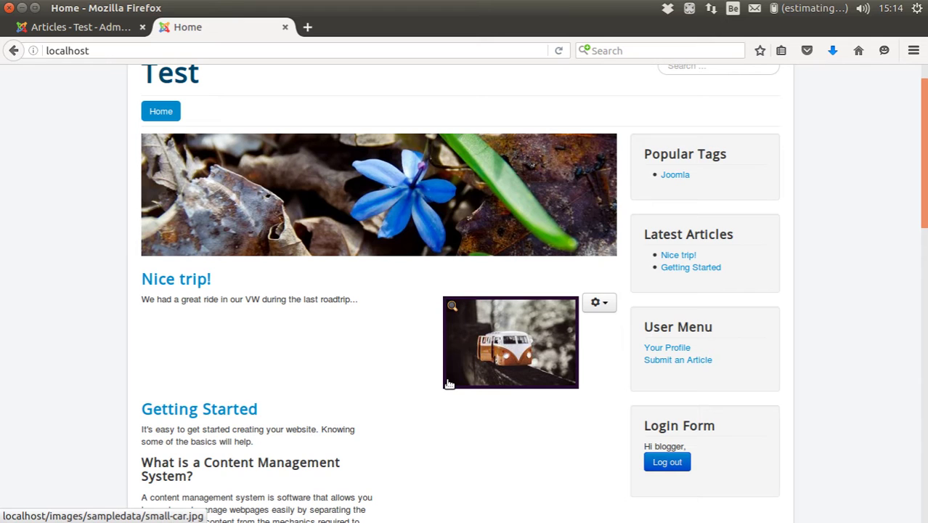
- Go to the JCE Editor Profiles list under Components
left_click(79, 29)
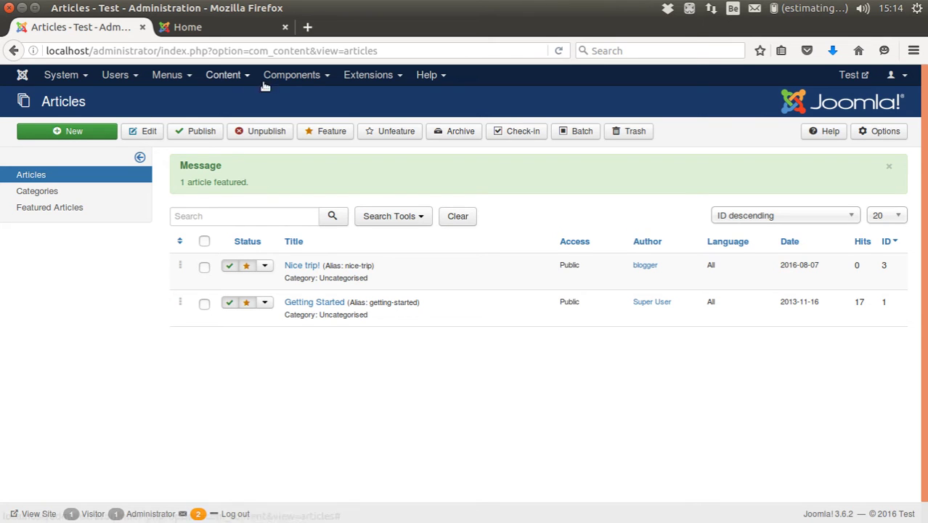
left_click(362, 76)
left_click(283, 76)
mouse_move(292, 134)
left_click(285, 131)
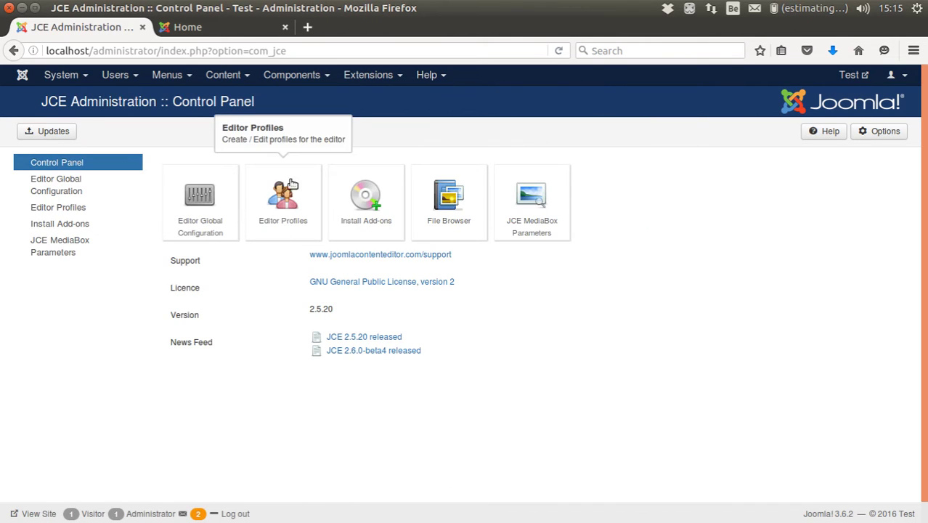
left_click(284, 210)
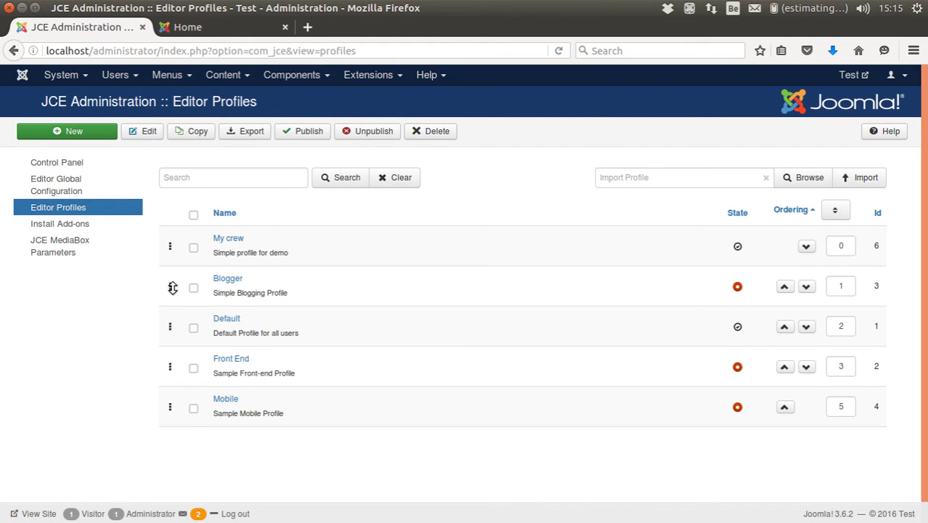
- Copy the Default profile and drag 'Copy of Default' to the top of the ordering
left_click_drag(173, 289, 174, 327)
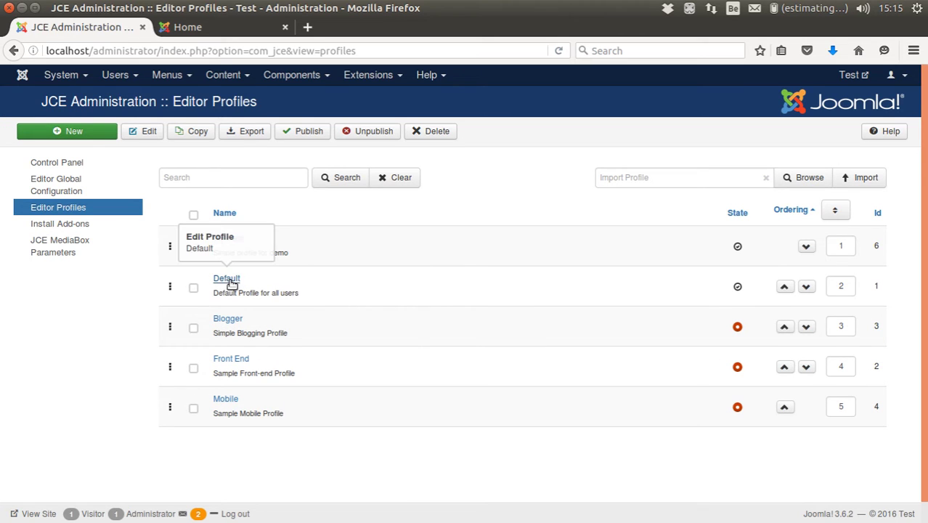
left_click(193, 287)
left_click(193, 131)
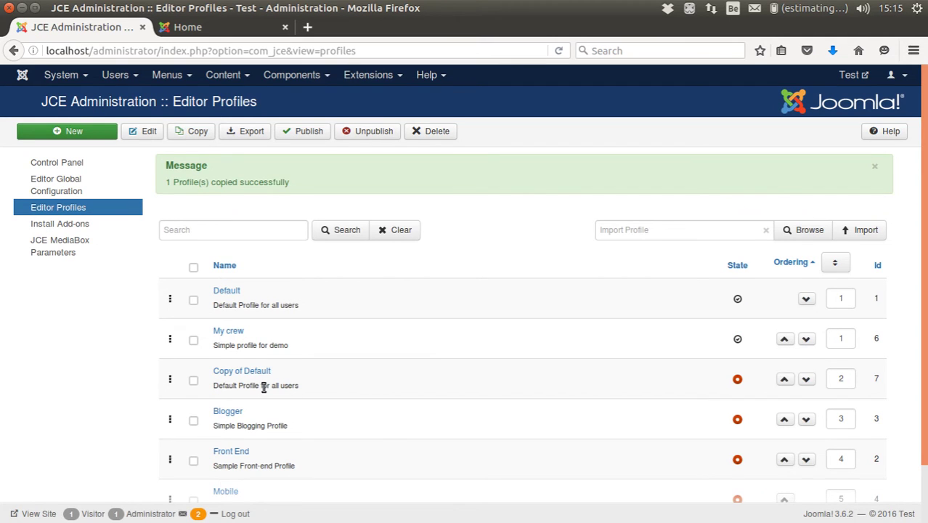
left_click_drag(171, 377, 181, 290)
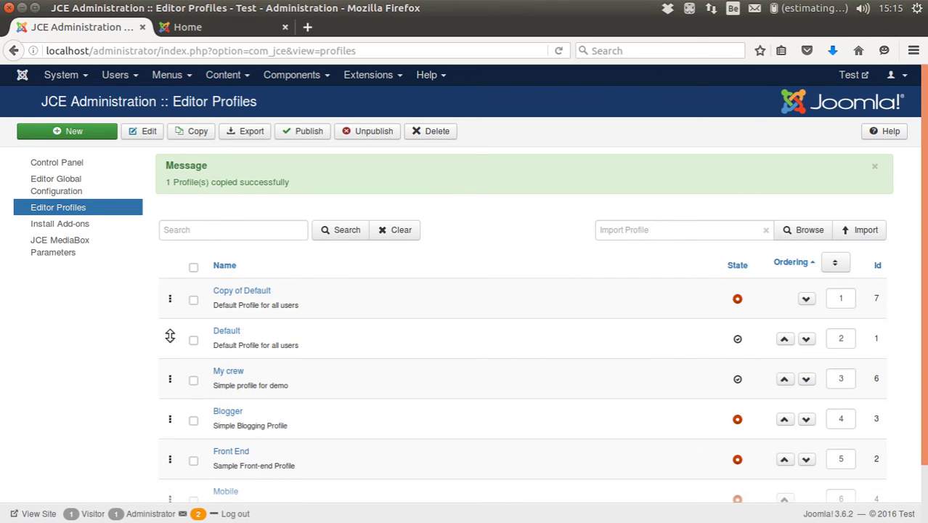
left_click_drag(174, 336, 175, 388)
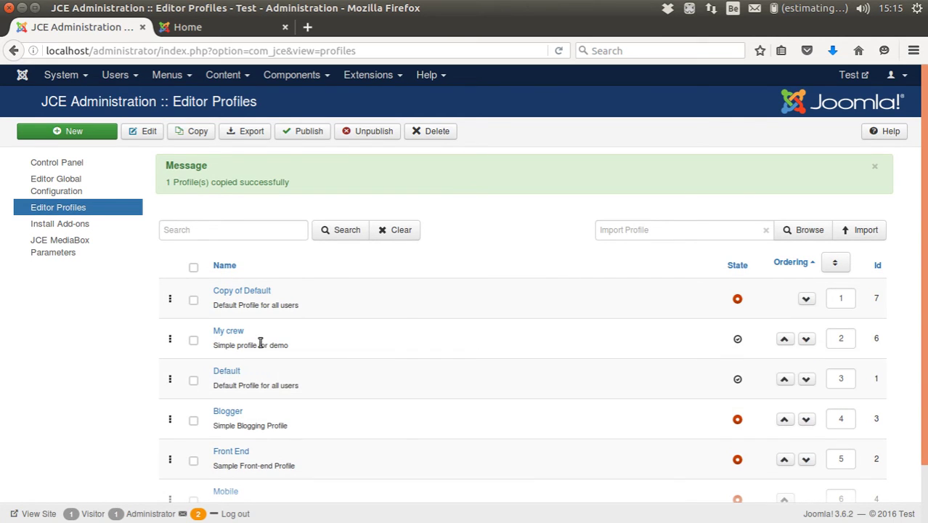
- Rename the copied profile to 'Demo' and limit it to front-end desktop use only
left_click(235, 291)
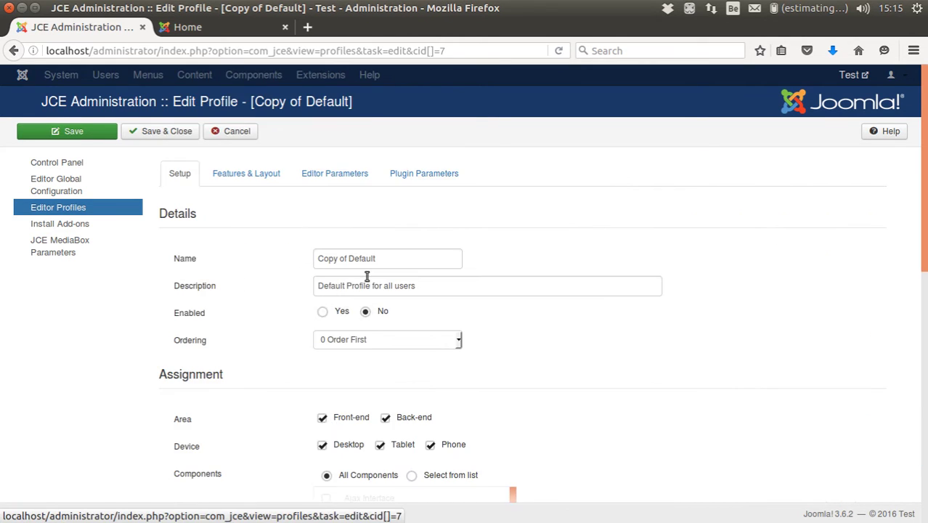
left_click_drag(375, 260, 272, 262)
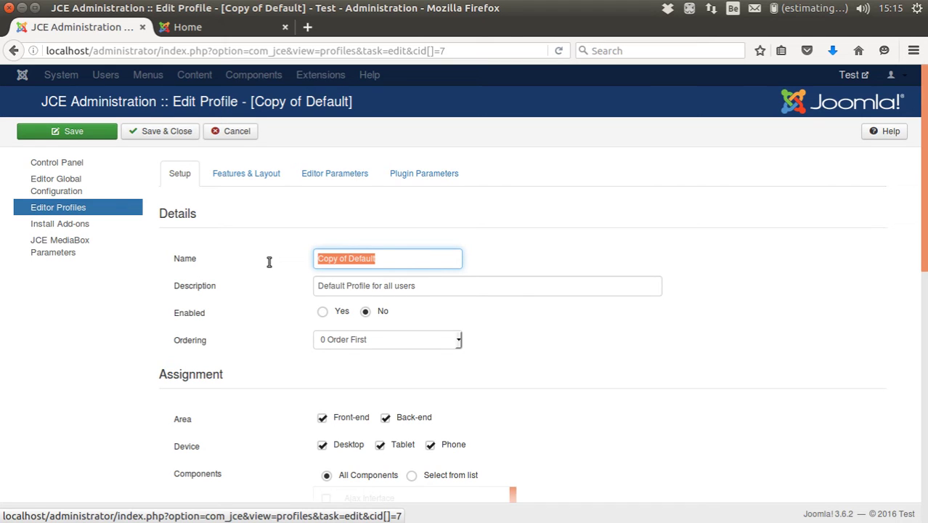
type("Demo profile")
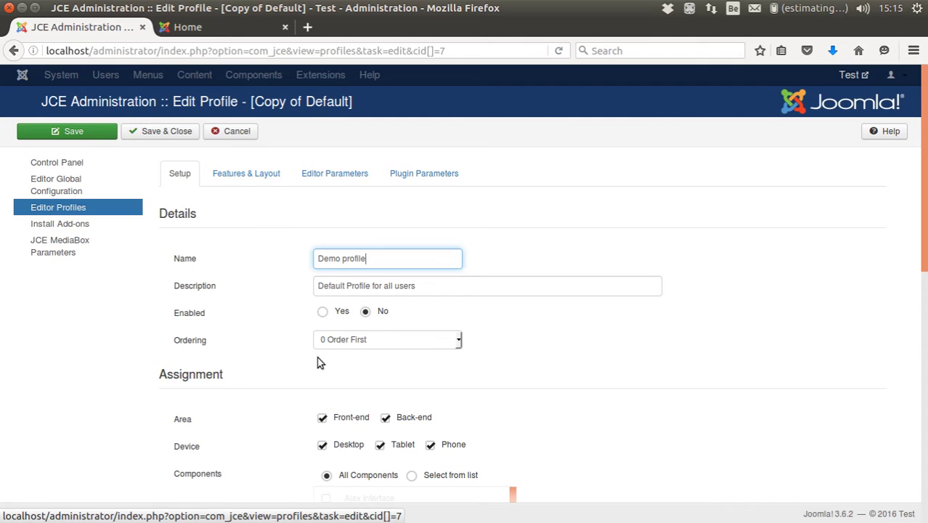
scroll(305, 356, "down", 2)
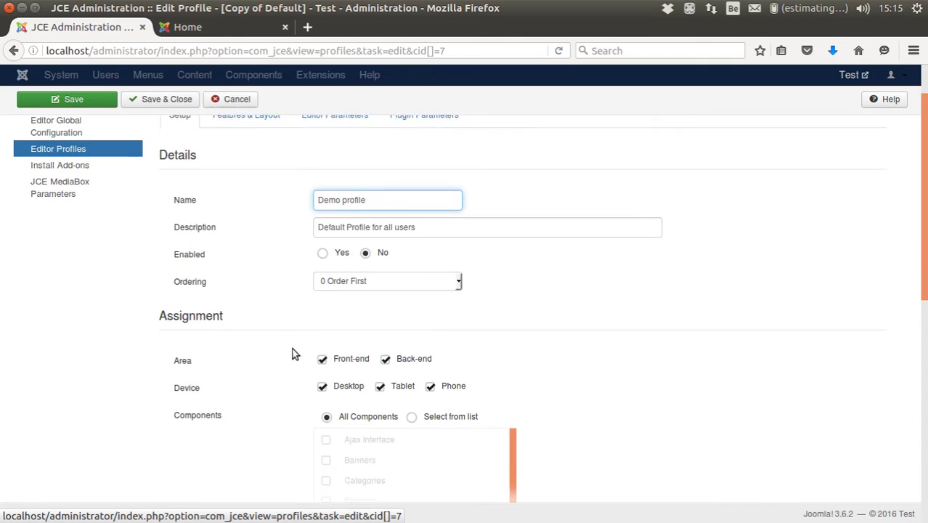
left_click(384, 340)
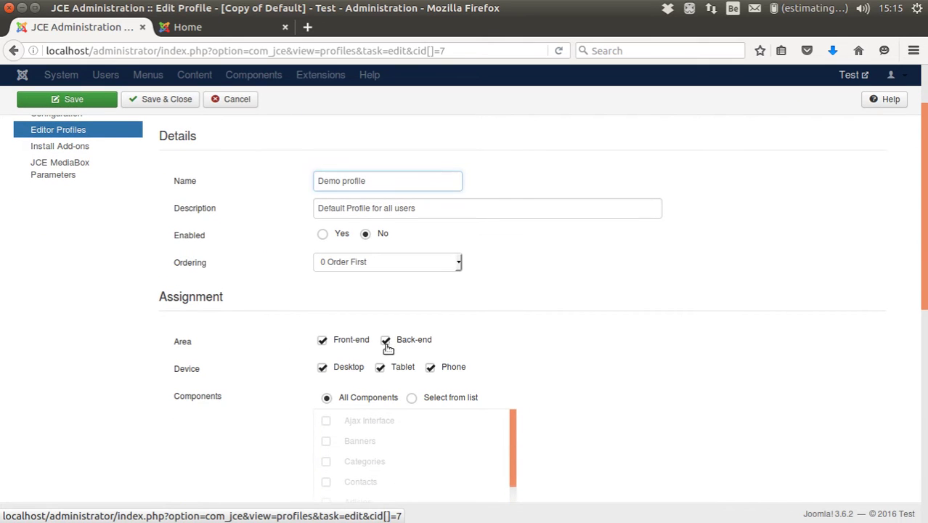
left_click(430, 368)
left_click(381, 369)
scroll(265, 369, "down", 8)
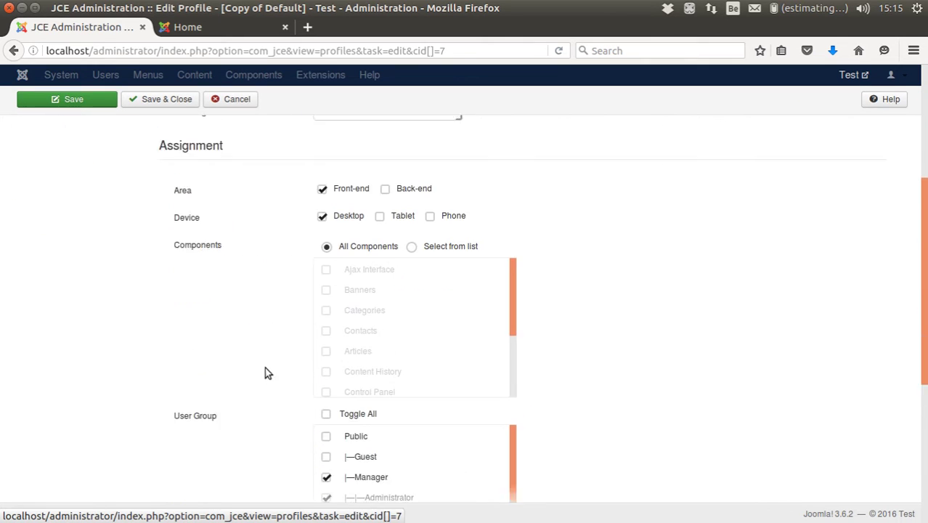
- Remove the Manager, Administrator, Editor, Publisher and Super Users groups from the Demo profile
left_click(326, 318)
left_click(326, 338)
scroll(405, 353, "down", 4)
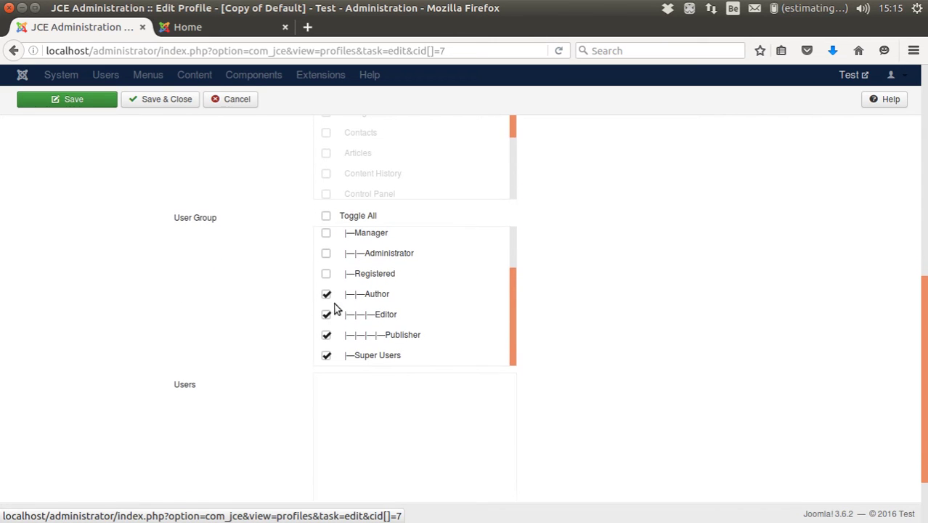
left_click(326, 315)
left_click(327, 335)
left_click(327, 355)
scroll(406, 331, "down", 2)
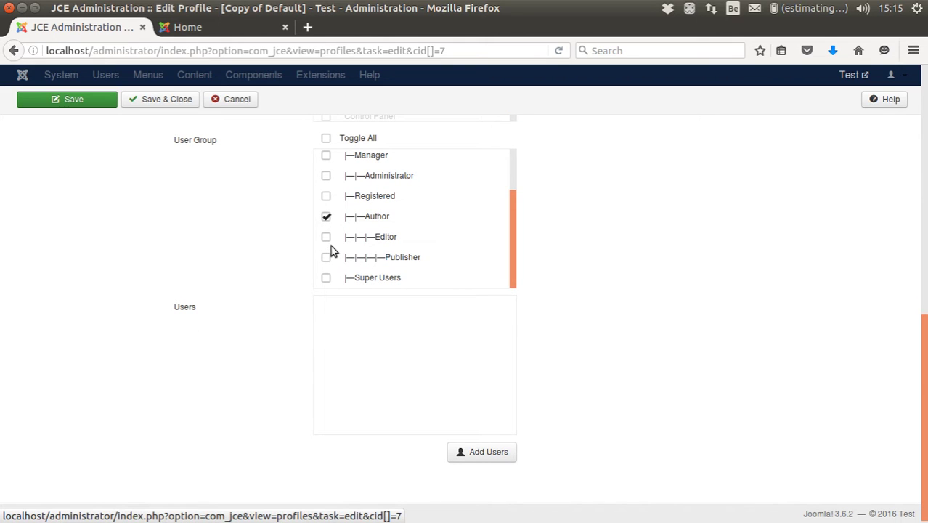
scroll(224, 321, "up", 7)
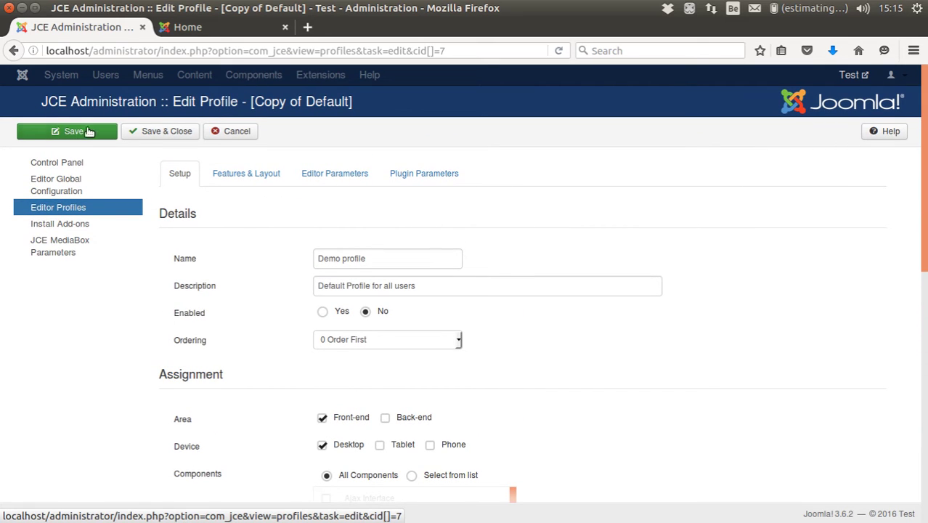
- Save the Demo profile, switch it to enabled, and save again
left_click(73, 132)
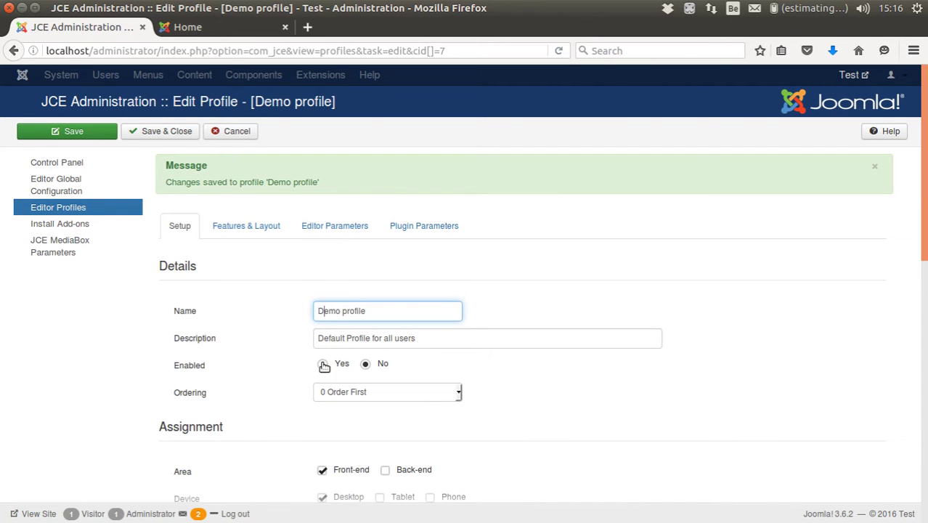
left_click(322, 364)
left_click(109, 135)
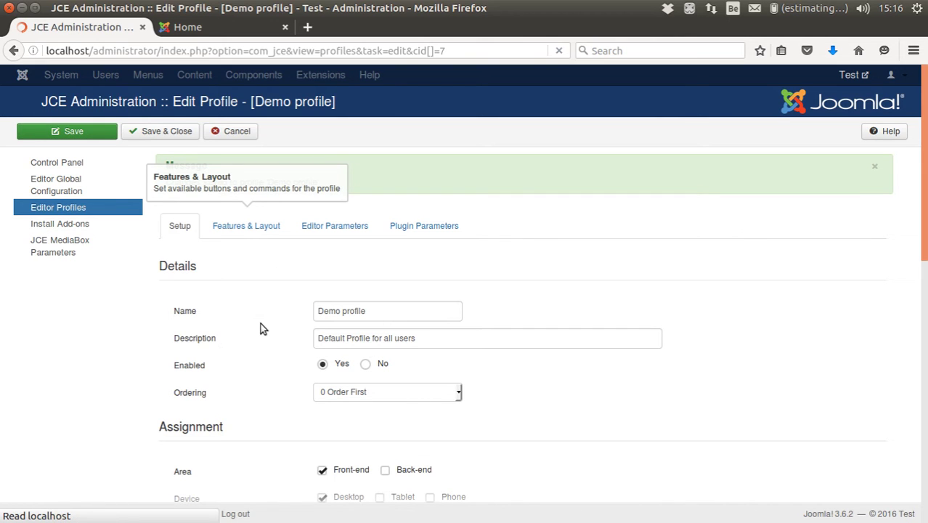
- In Features & Layout, switch Editor Toggle and Show Editor Path to No
left_click(255, 232)
scroll(171, 324, "down", 2)
scroll(172, 325, "down", 6)
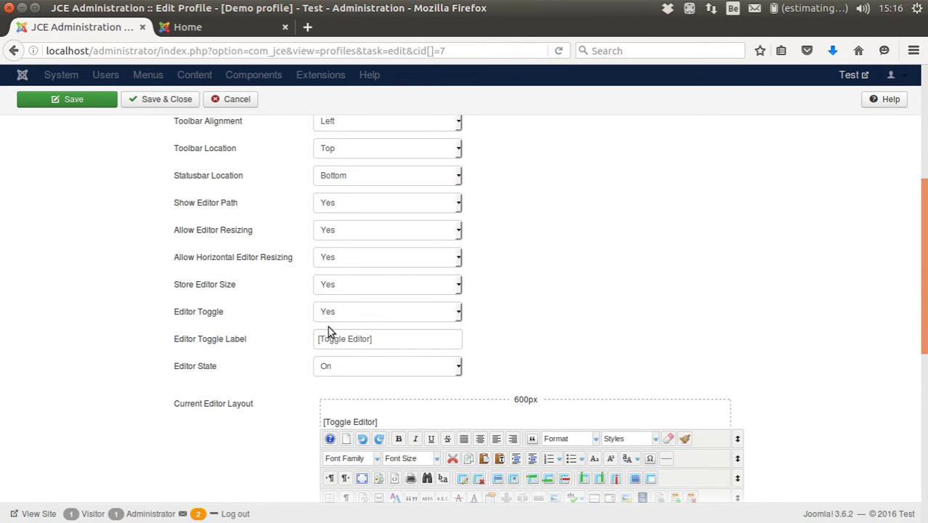
left_click(333, 317)
left_click(365, 337)
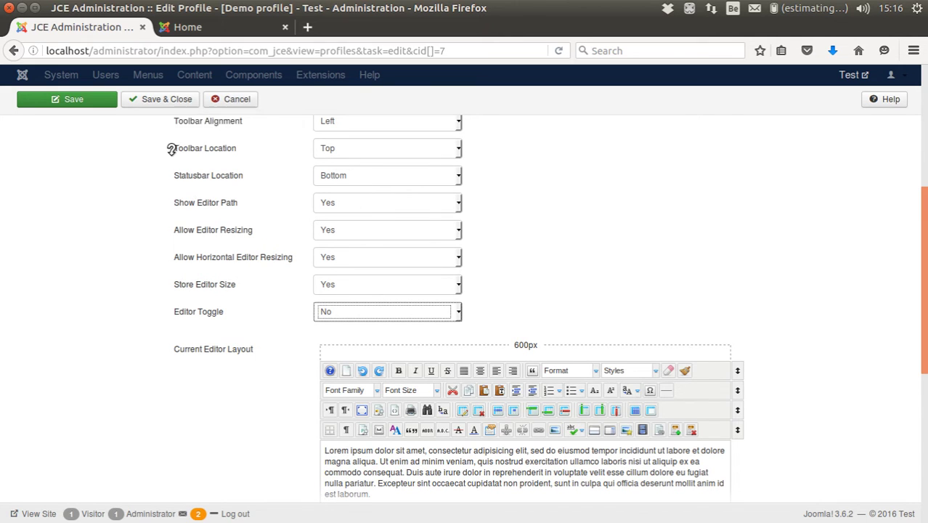
scroll(167, 189, "up", 3)
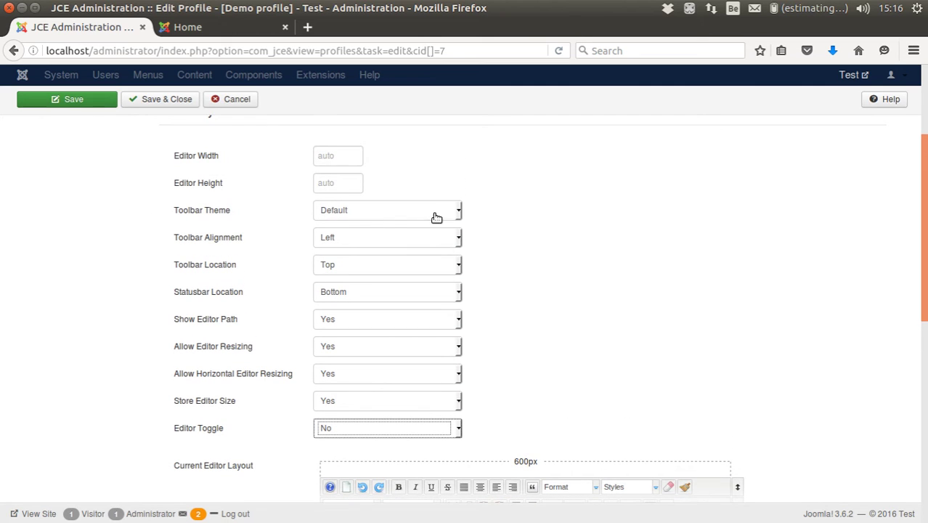
left_click(373, 322)
left_click(367, 346)
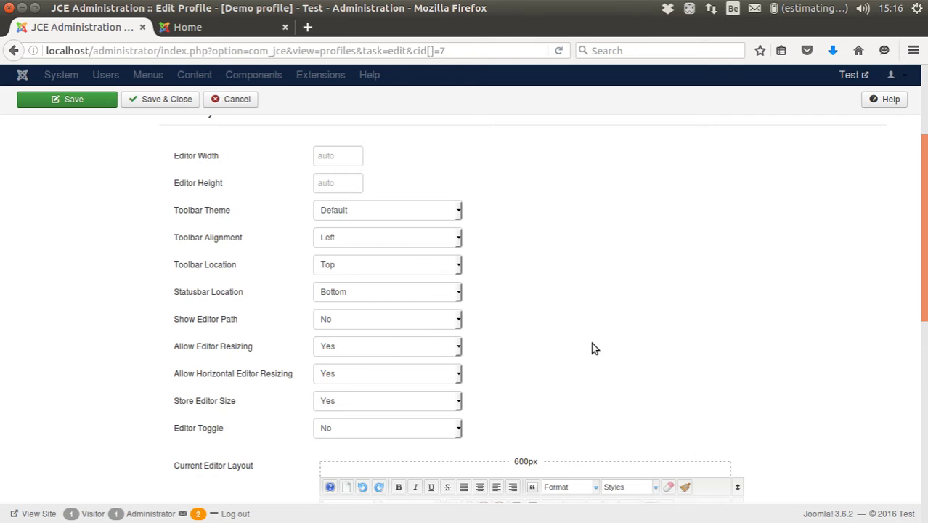
scroll(210, 342, "down", 4)
scroll(208, 356, "down", 5)
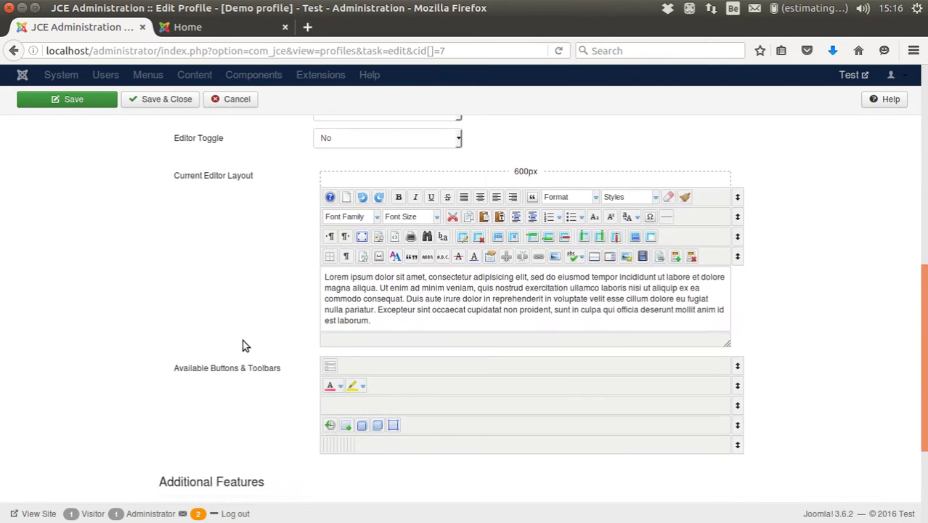
scroll(245, 343, "up", 1)
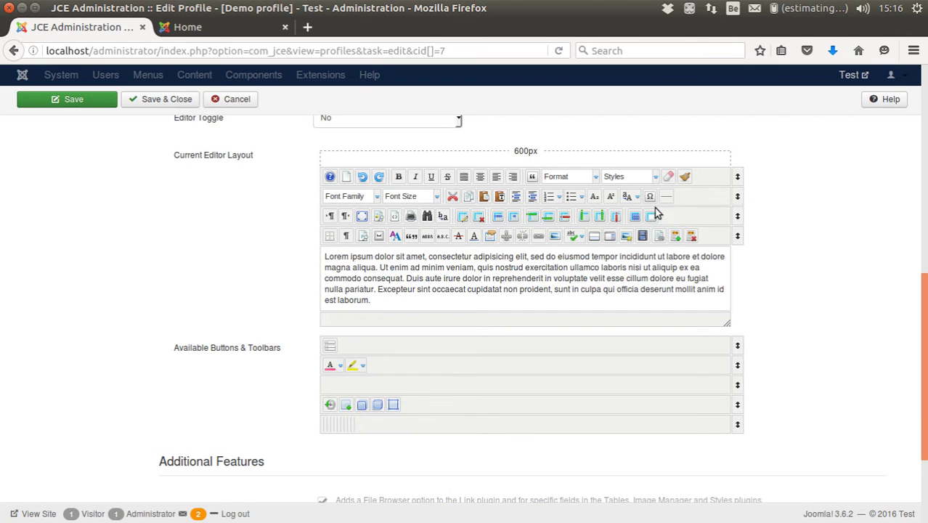
- Drag Font Family, Font Size, Help and New Document off the editor toolbar
left_click_drag(345, 196, 385, 343)
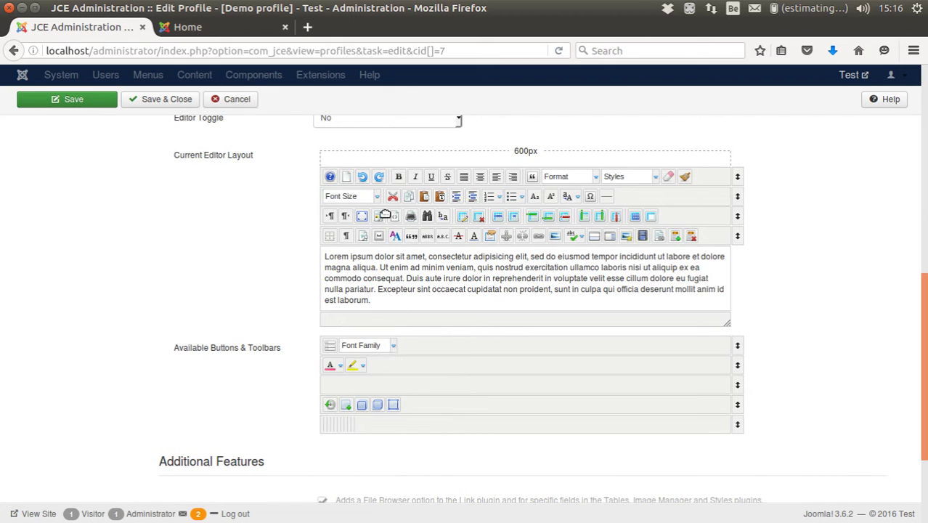
left_click_drag(352, 196, 439, 346)
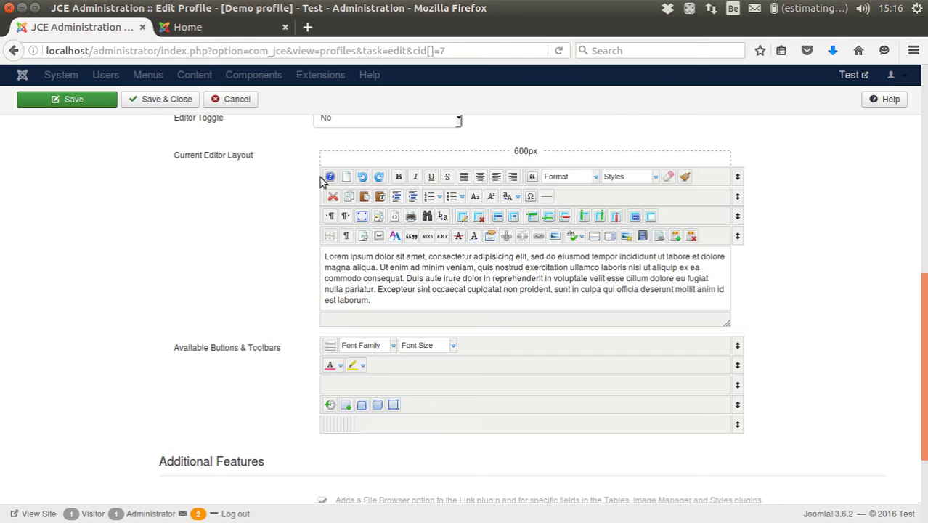
left_click_drag(330, 177, 472, 336)
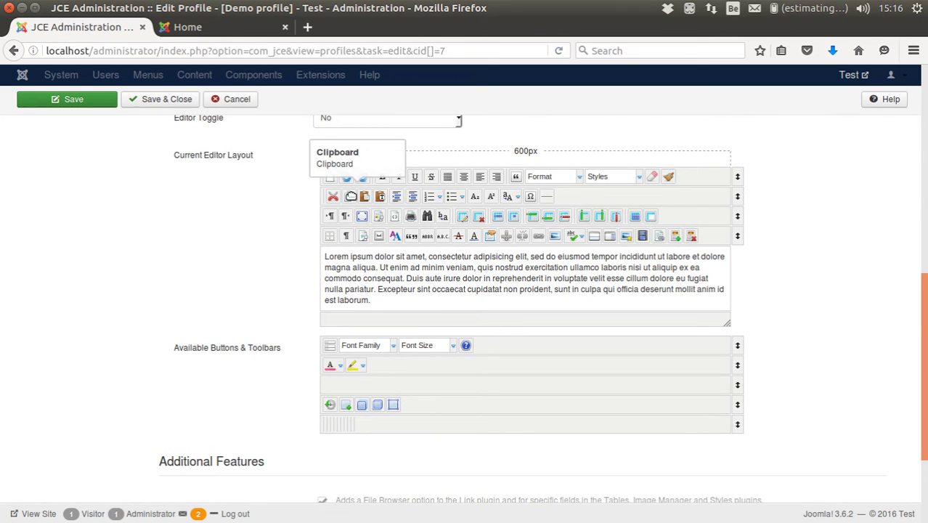
left_click_drag(330, 177, 483, 346)
- Move Undo and Remove Format to row two, drop Justify Full, and add Toggle Toolbars to row one
left_click_drag(328, 177, 396, 366)
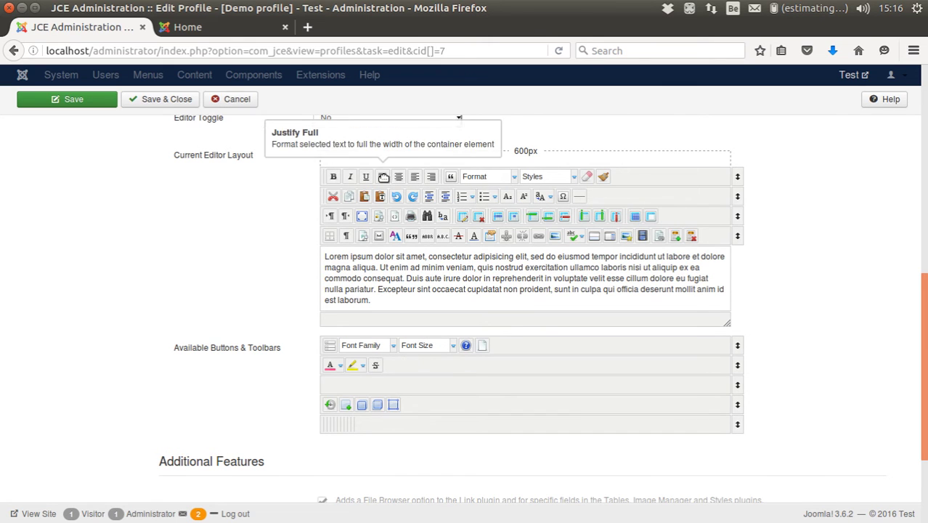
left_click_drag(431, 177, 395, 365)
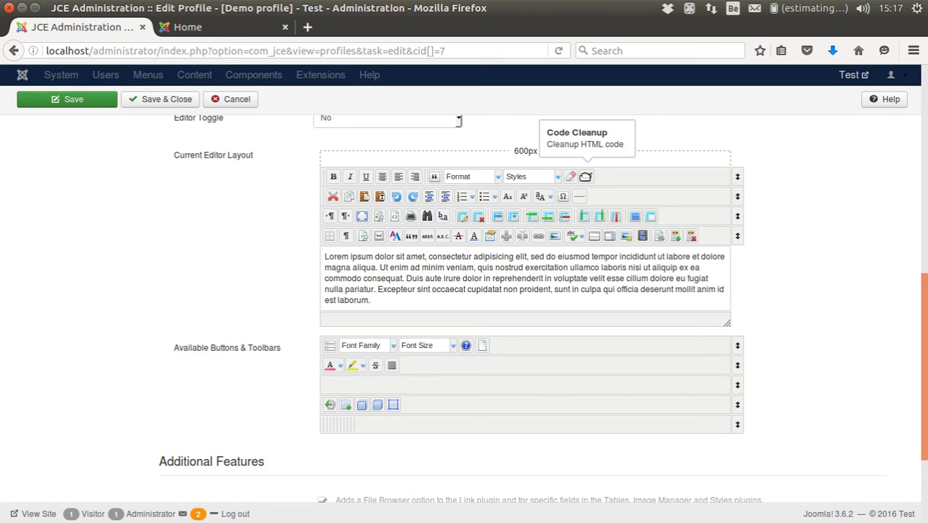
left_click_drag(571, 176, 612, 196)
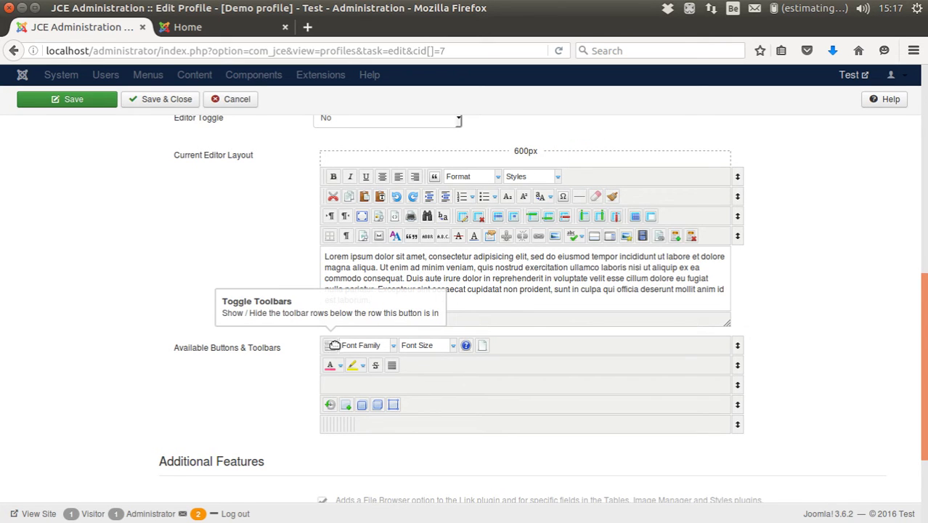
left_click_drag(331, 345, 571, 179)
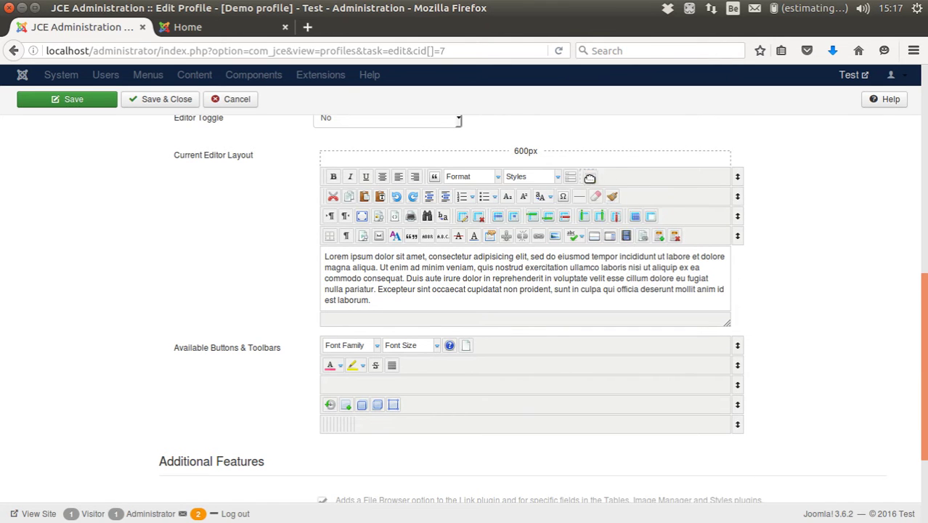
- Remove Image Manager, move the fourth-row link buttons into row one, and clear row four
left_click_drag(587, 177, 571, 177)
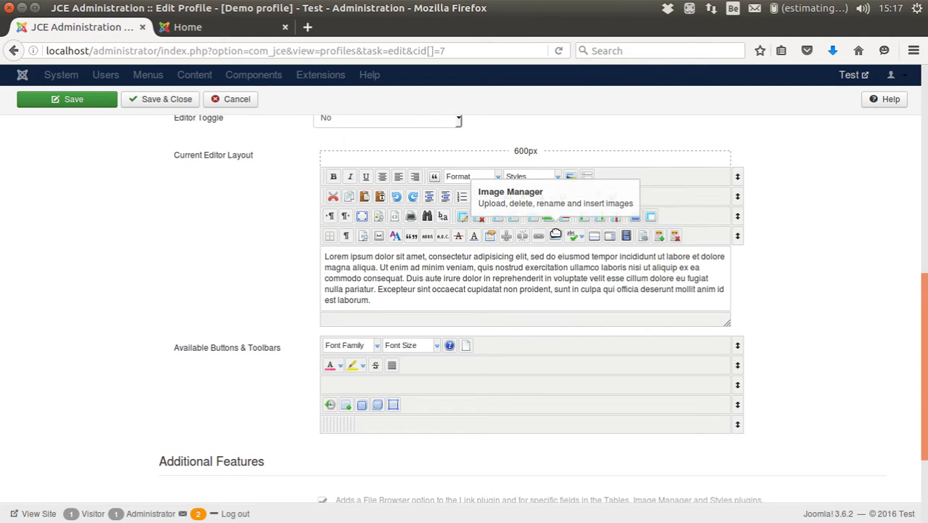
left_click_drag(556, 235, 494, 343)
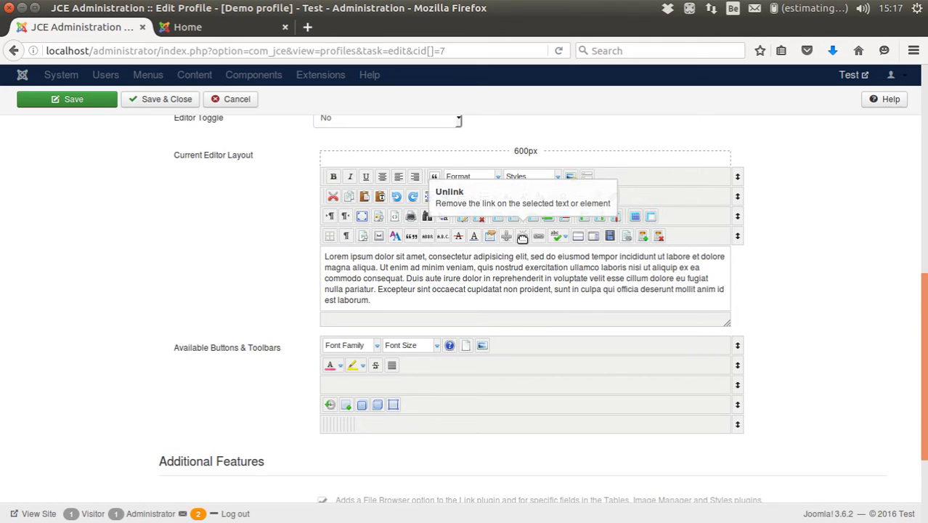
left_click_drag(523, 235, 581, 178)
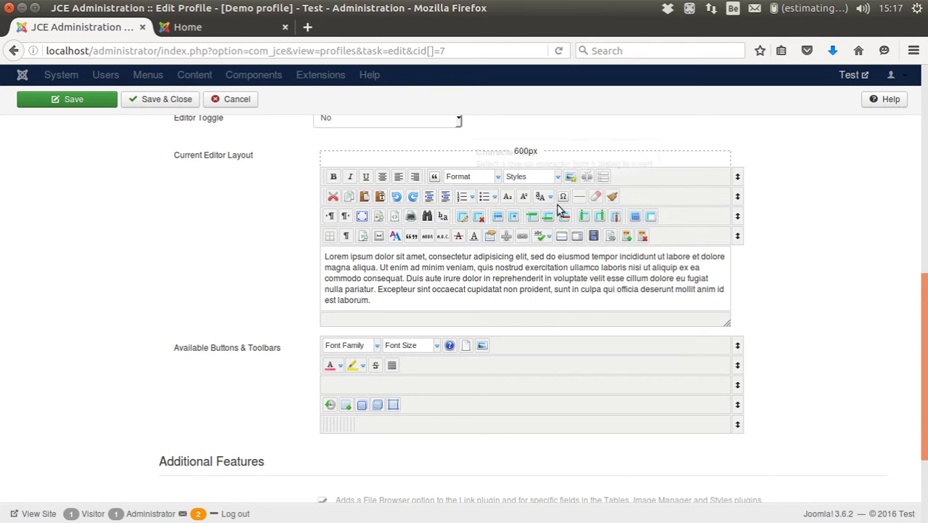
left_click_drag(524, 235, 603, 177)
left_click_drag(593, 235, 615, 176)
left_click_drag(617, 208, 636, 177)
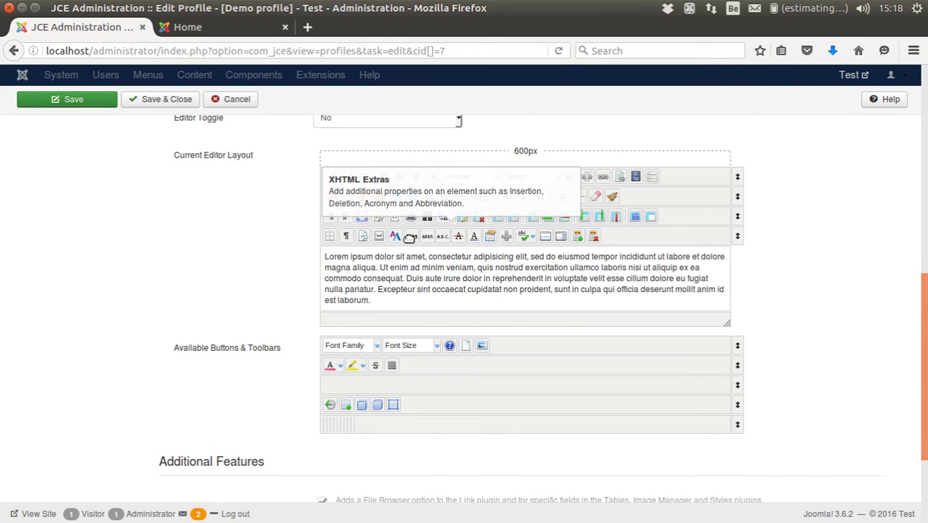
left_click_drag(740, 239, 737, 364)
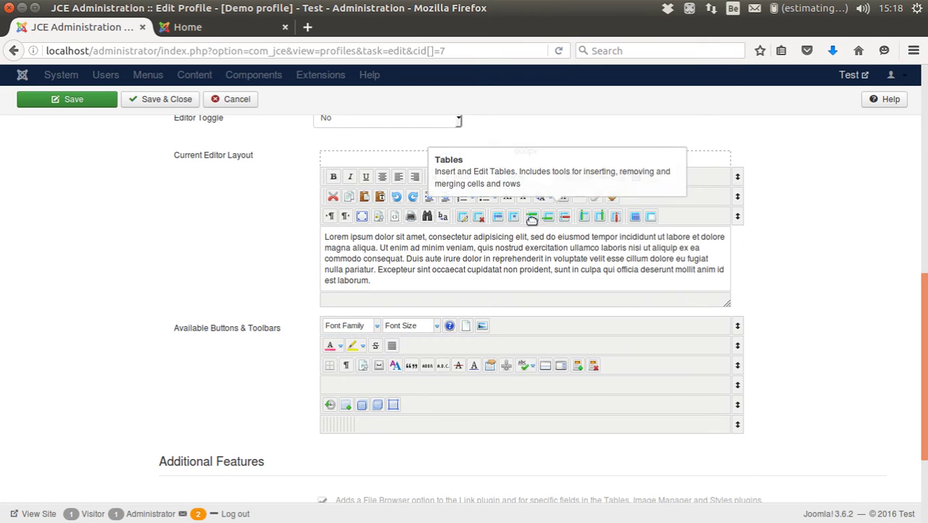
- Put Full Screen first, clear row three and Text Case, and start row two with Undo, Redo
left_click_drag(362, 216, 321, 176)
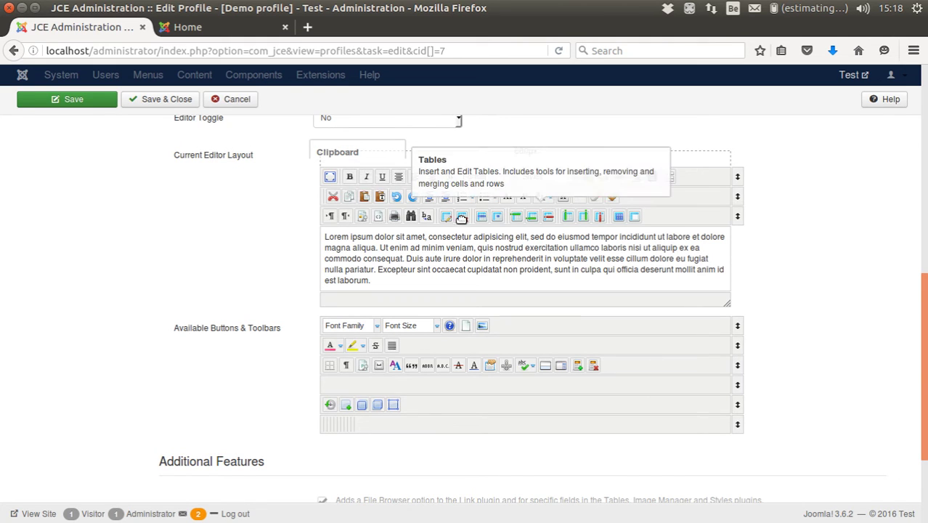
left_click_drag(424, 218, 644, 197)
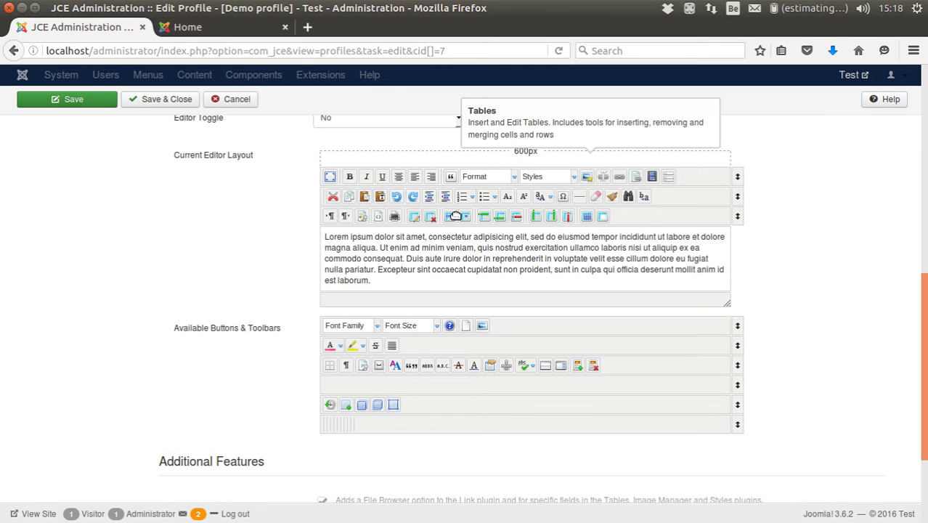
left_click_drag(733, 215, 729, 328)
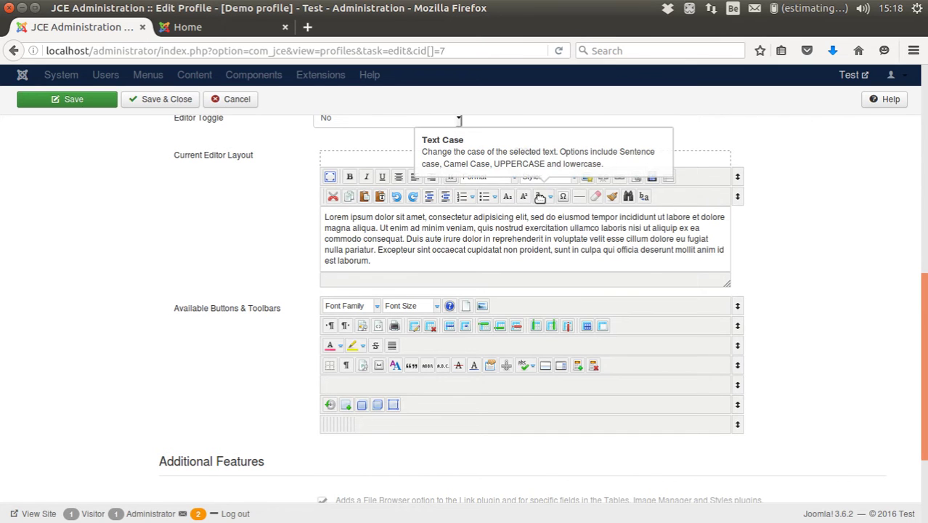
left_click_drag(541, 198, 618, 325)
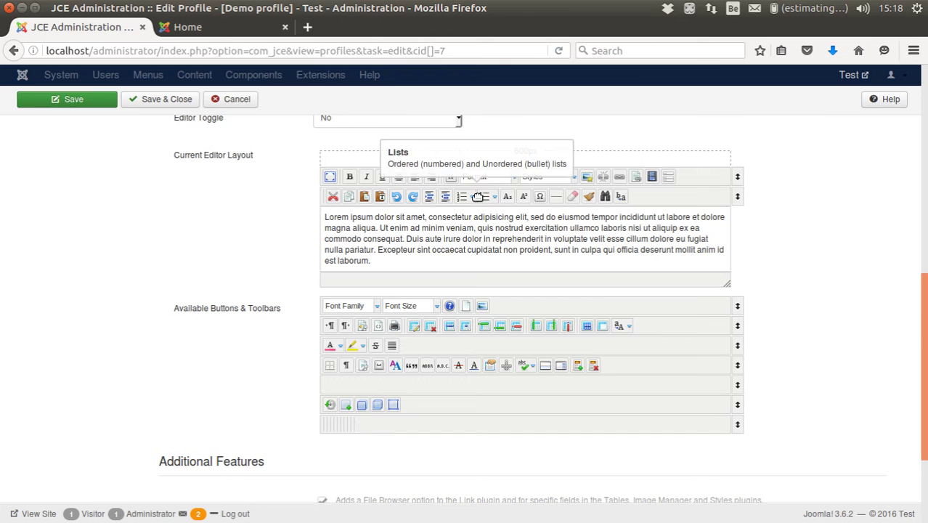
left_click_drag(415, 197, 332, 196)
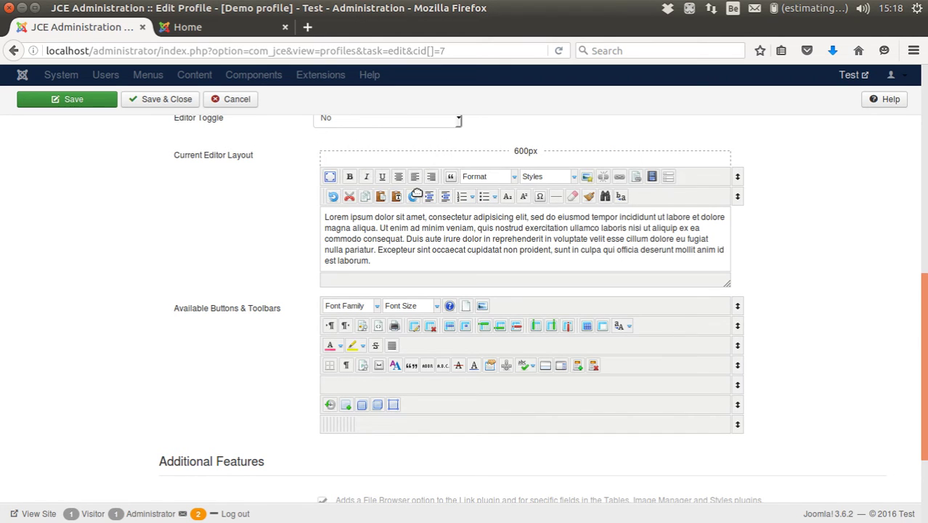
left_click_drag(414, 197, 333, 196)
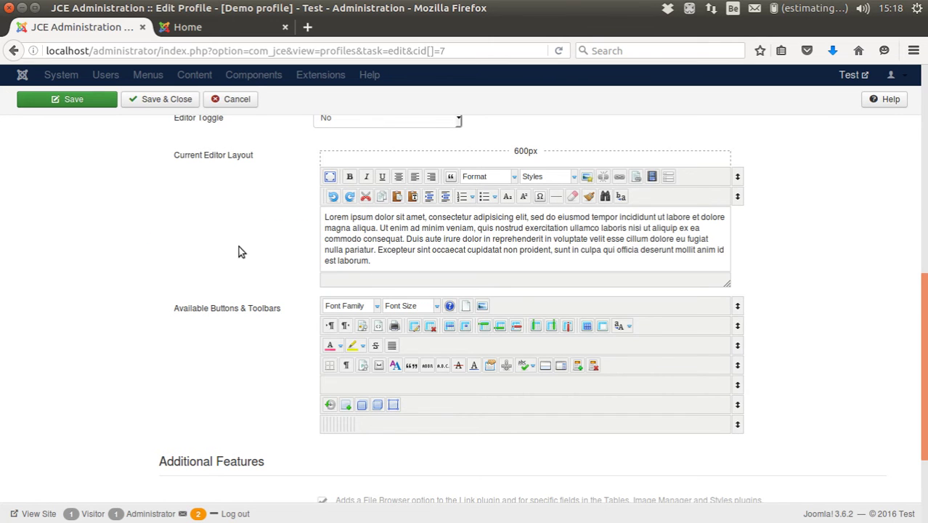
scroll(202, 254, "down", 3)
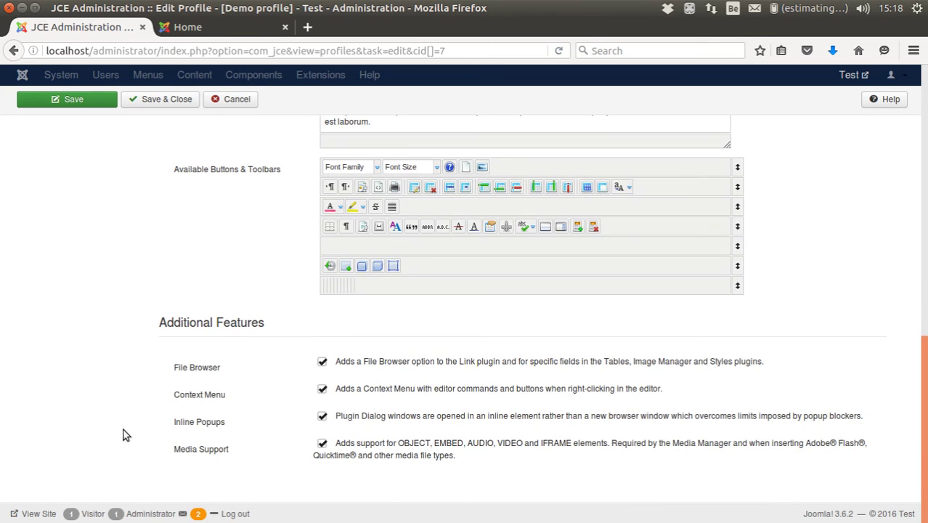
- Show the Image Manager Extended settings under Plugin Parameters
scroll(161, 428, "up", 15)
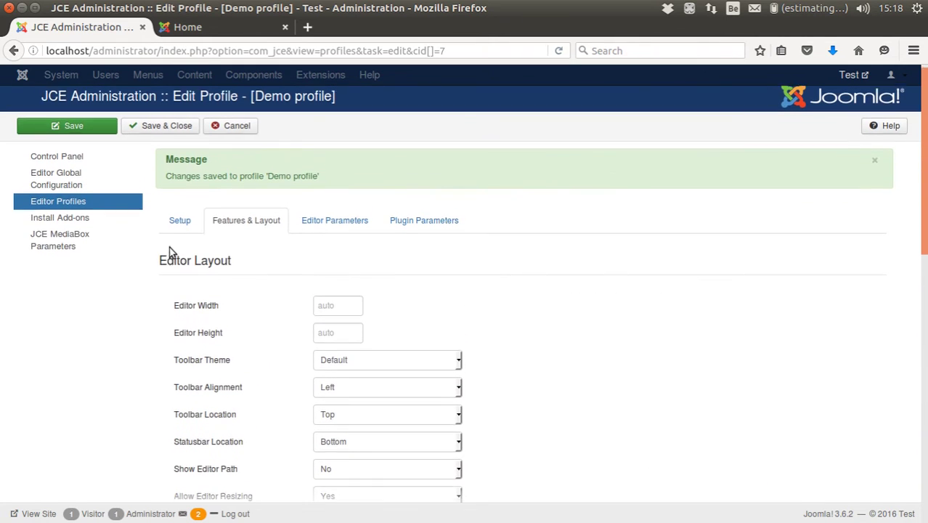
left_click(328, 228)
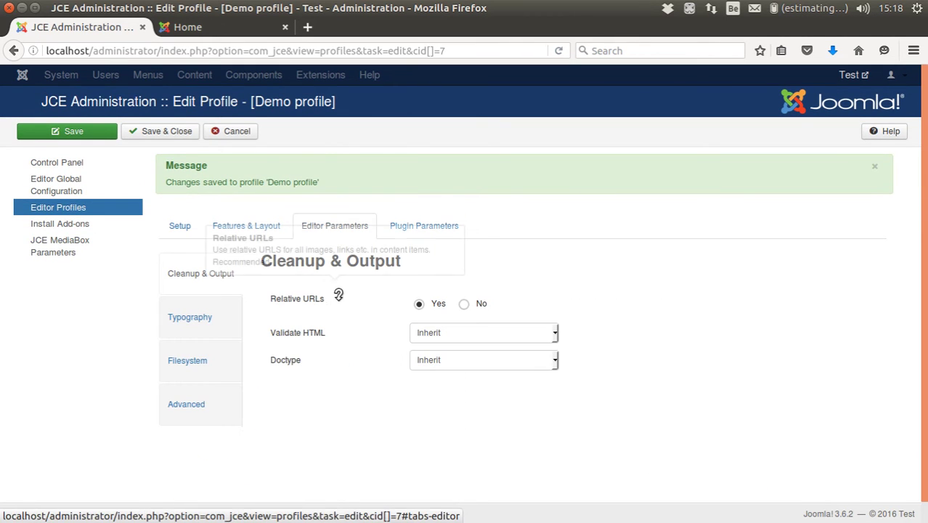
left_click(419, 232)
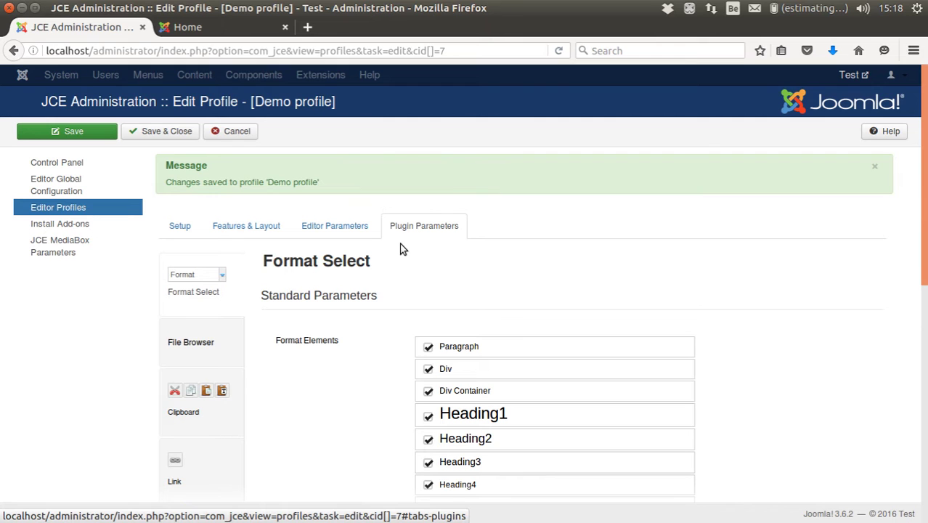
scroll(264, 439, "down", 10)
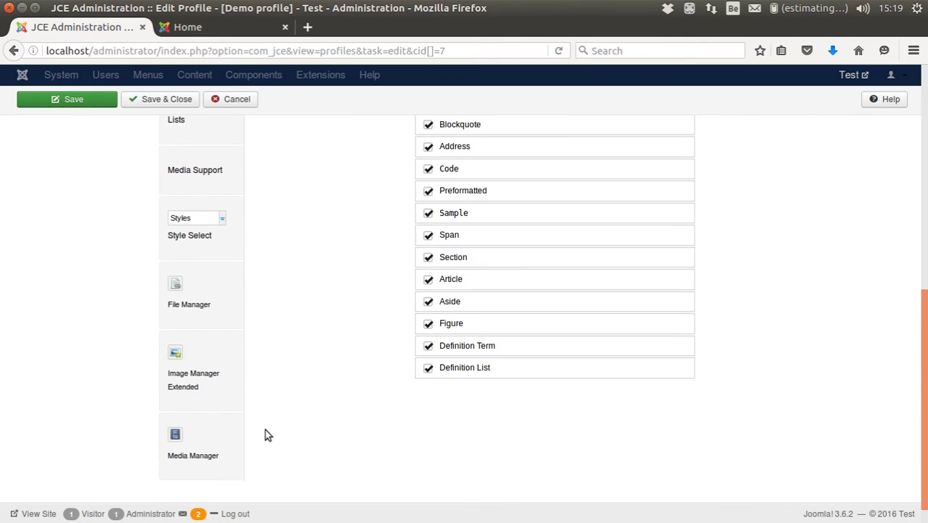
left_click(203, 354)
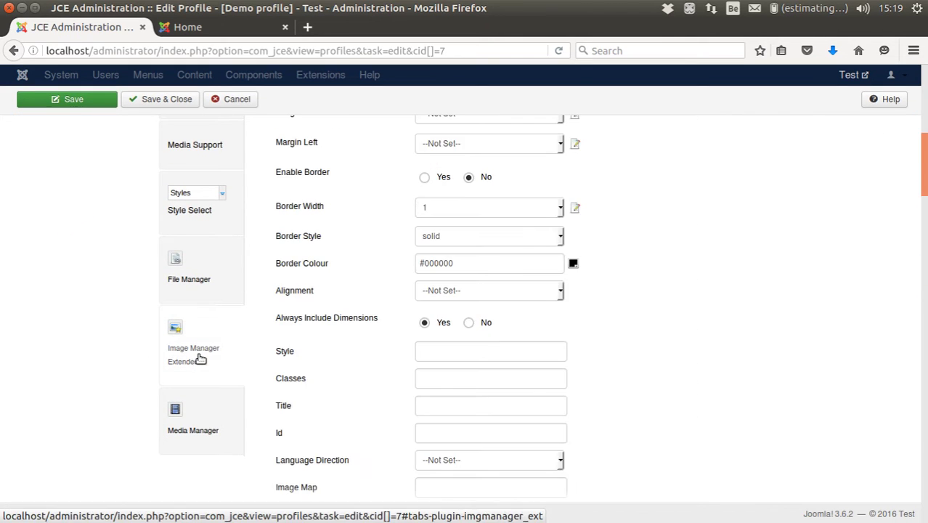
scroll(383, 337, "up", 3)
scroll(383, 337, "up", 5)
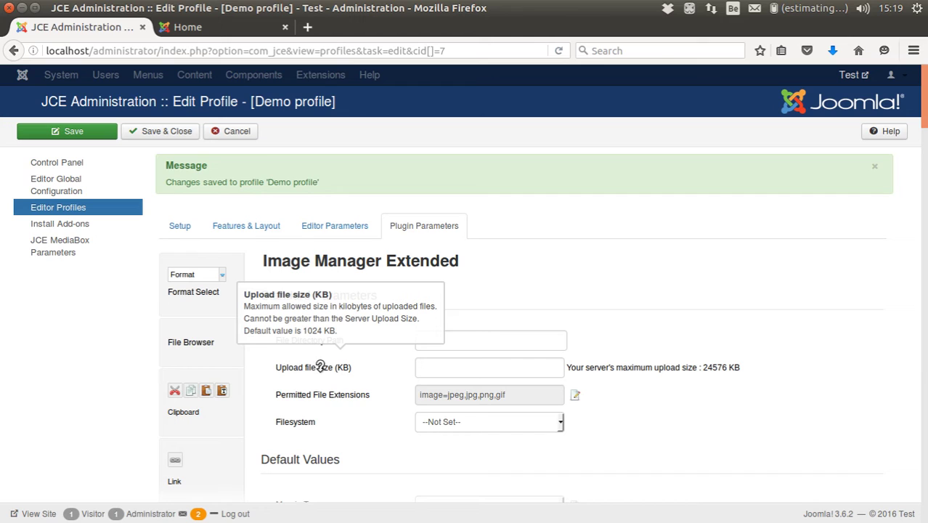
- Change the maximum upload file size to 20480 KB
left_click(423, 369)
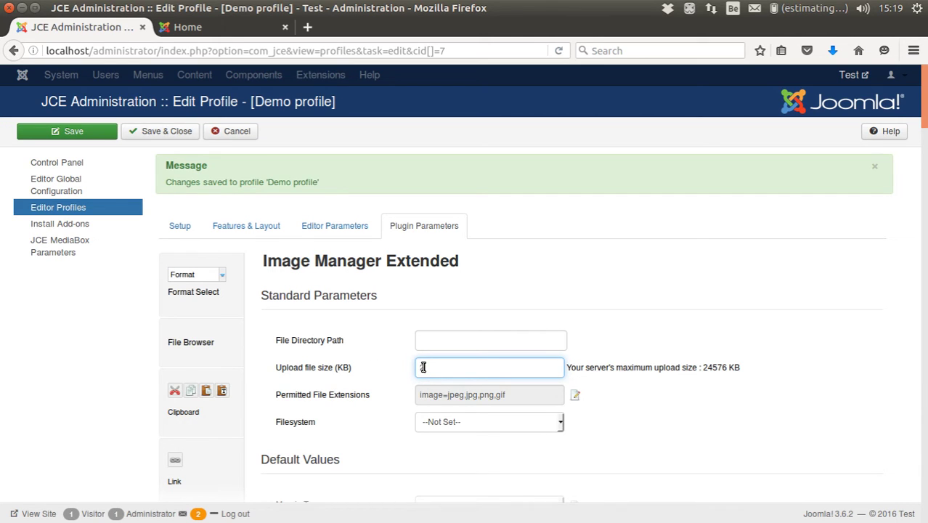
type("0480")
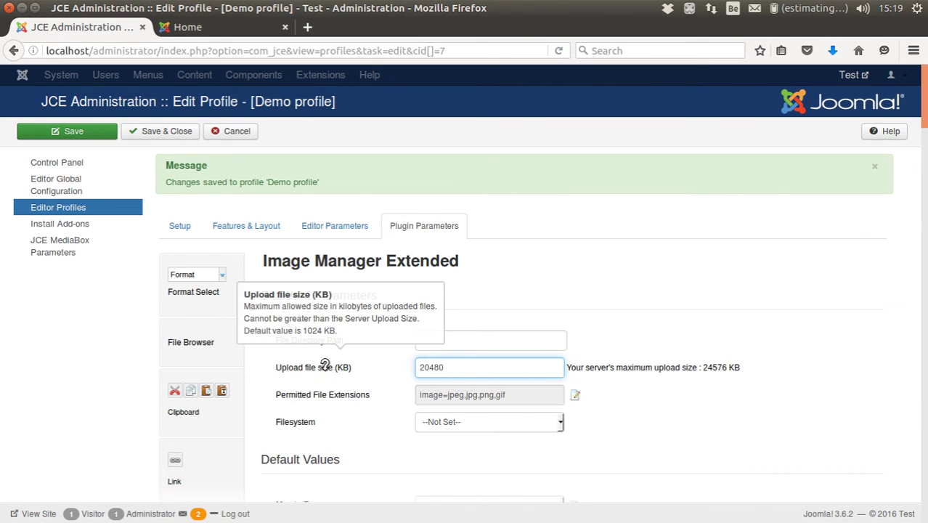
mouse_move(335, 384)
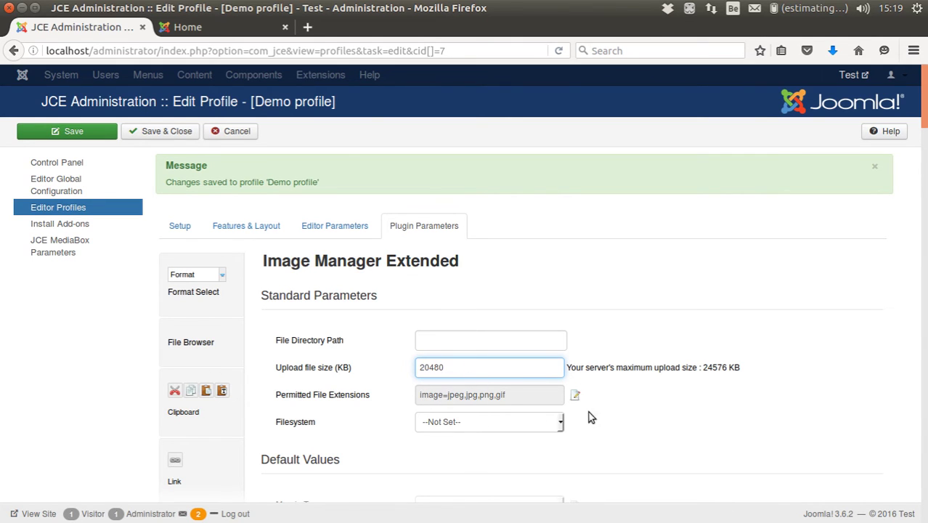
scroll(330, 462, "down", 1)
- Set default image margins to top 5, right 0, bottom 5, left 5
scroll(330, 461, "down", 4)
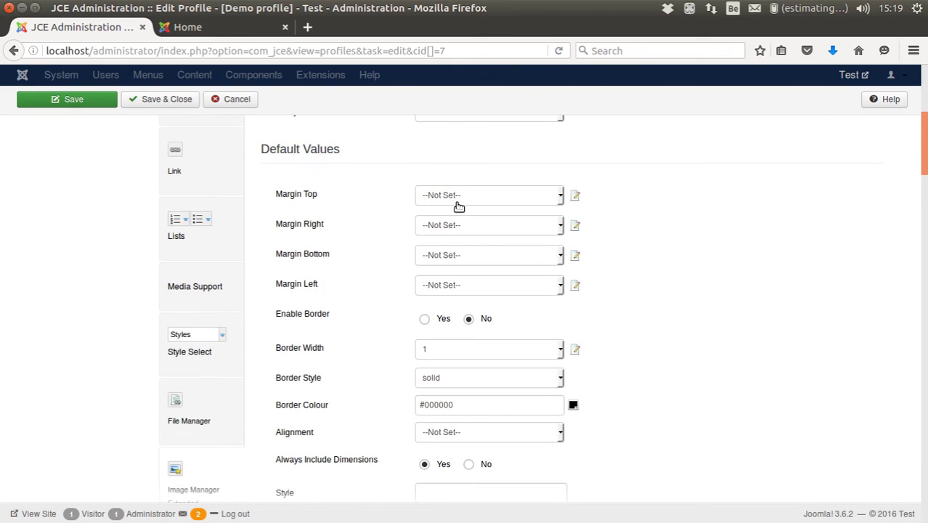
left_click(460, 207)
left_click(448, 276)
left_click(444, 232)
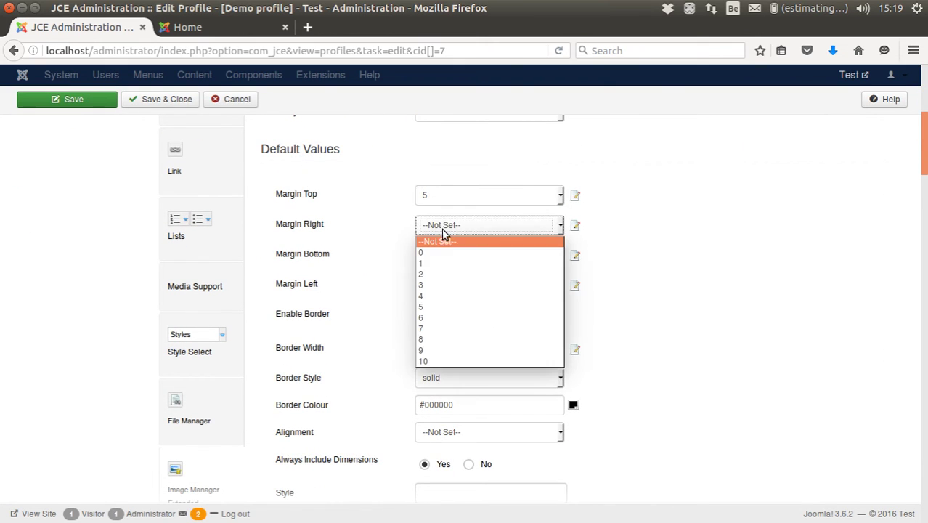
left_click(443, 308)
left_click(434, 255)
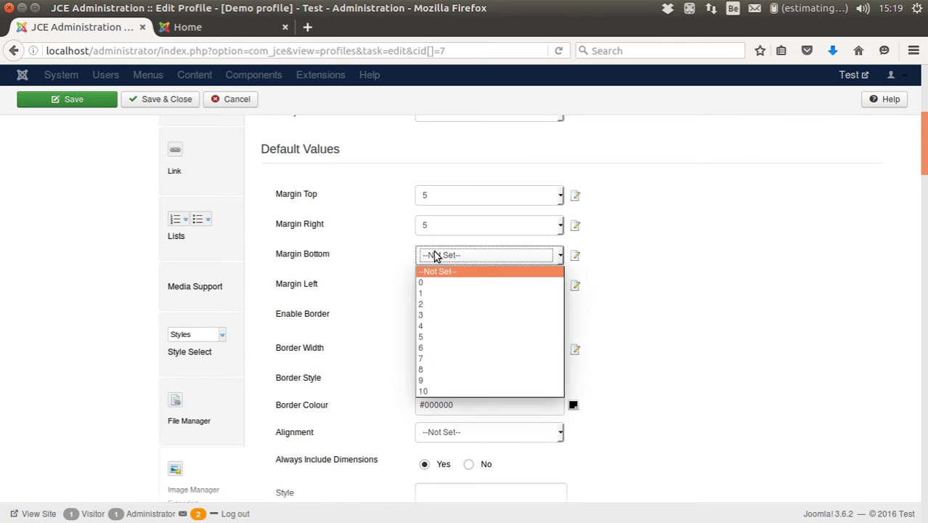
left_click(435, 337)
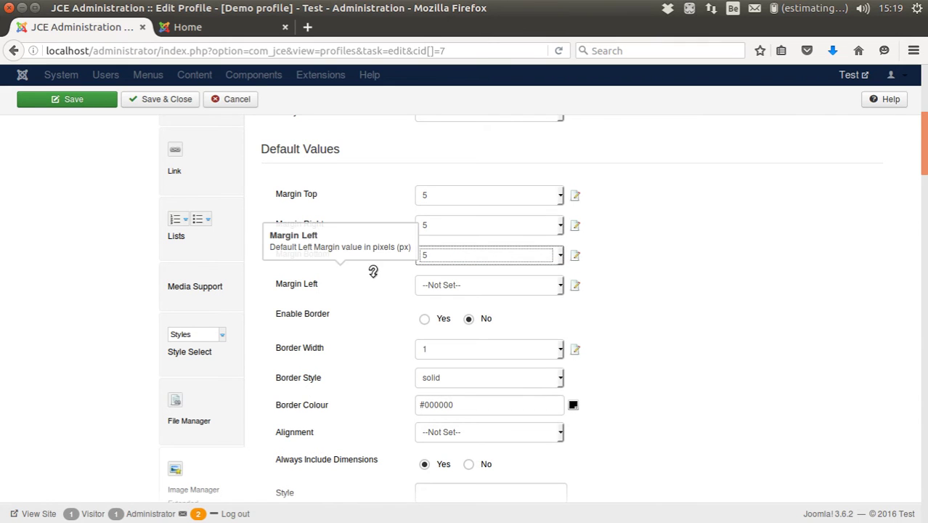
left_click(440, 291)
left_click(442, 366)
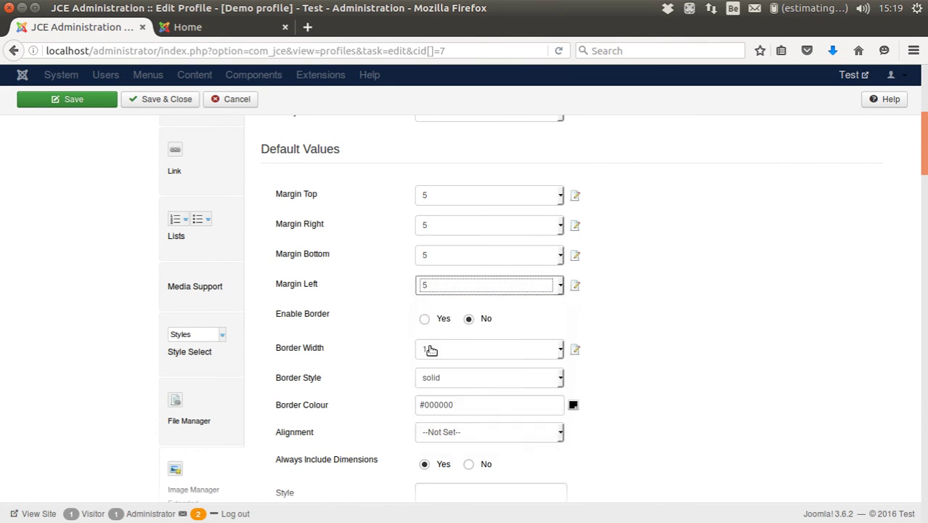
left_click(425, 231)
left_click(423, 248)
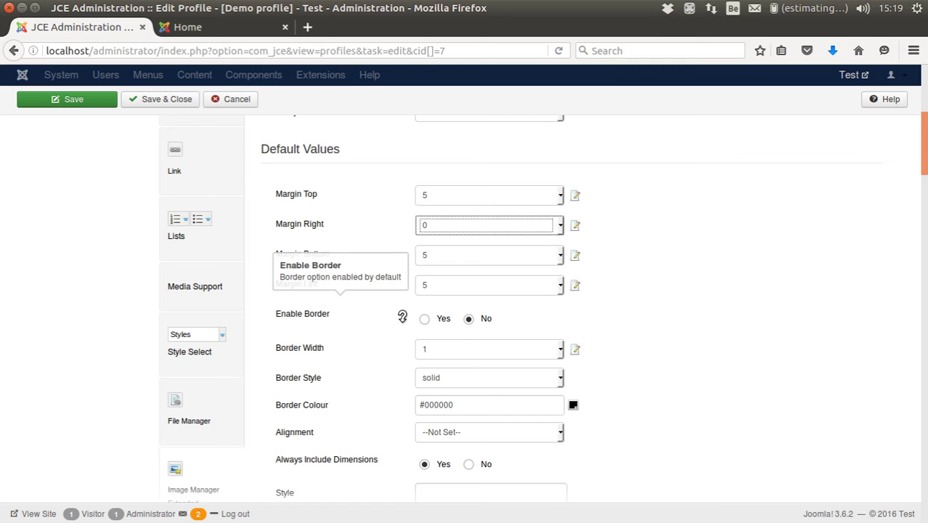
- Enable a default image border, width 3, in dark blue #060a37
left_click(425, 319)
left_click(442, 349)
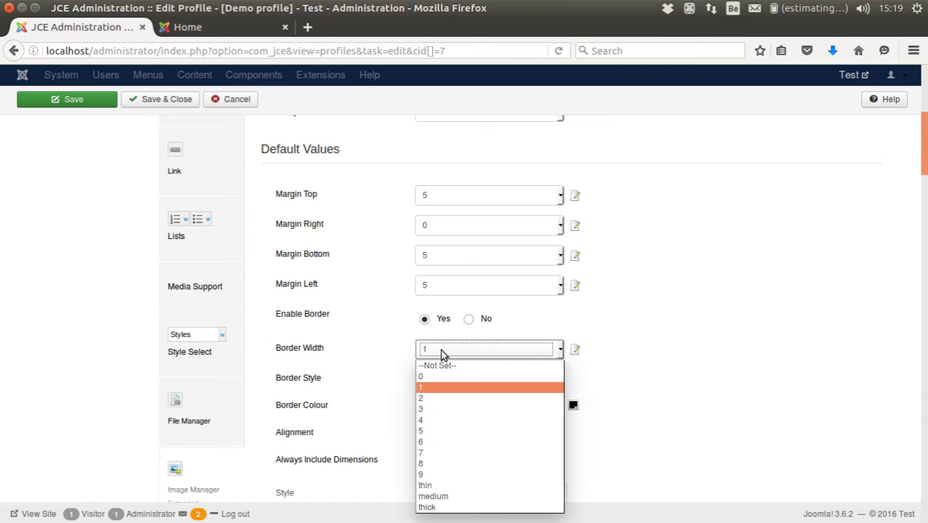
left_click(442, 431)
left_click(440, 350)
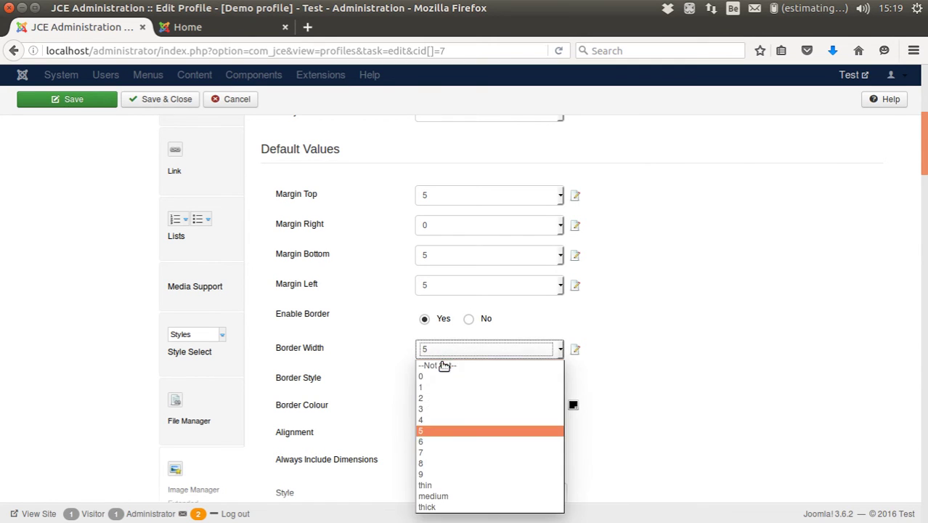
left_click(444, 409)
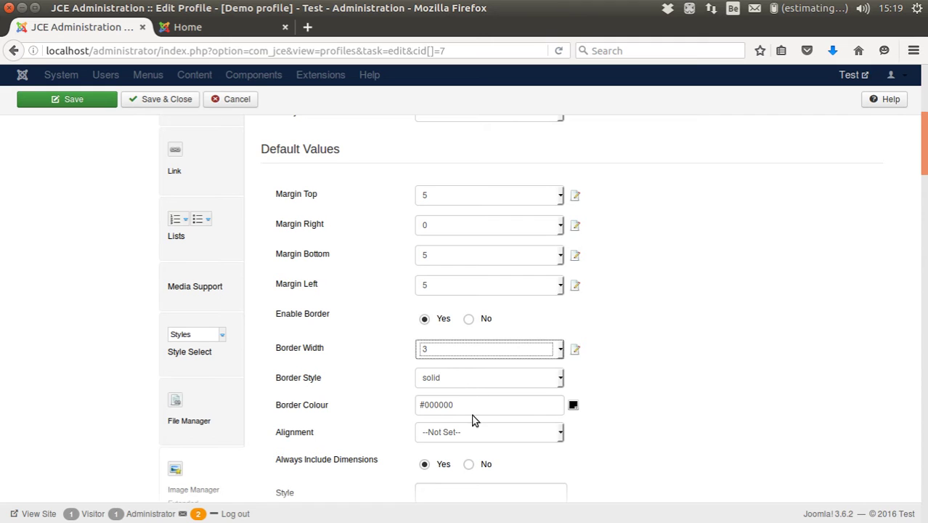
left_click(573, 406)
left_click(636, 429)
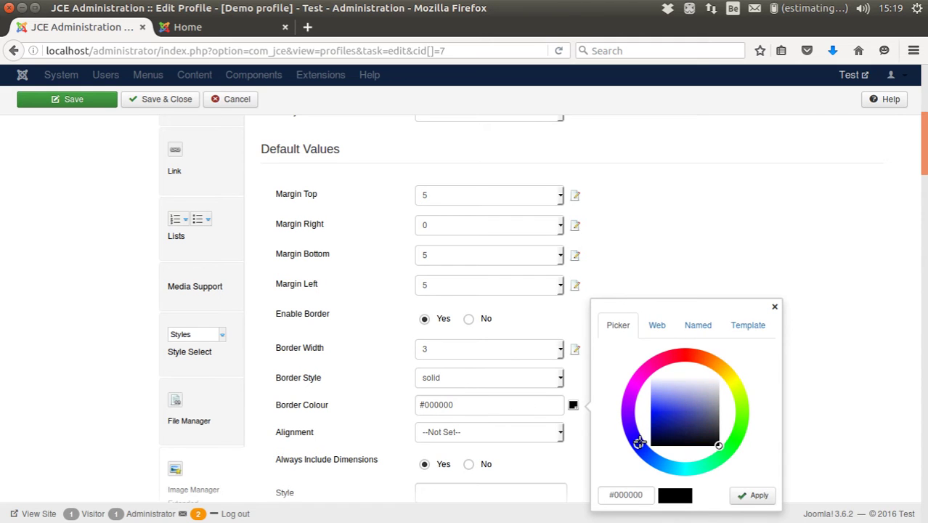
left_click(673, 422)
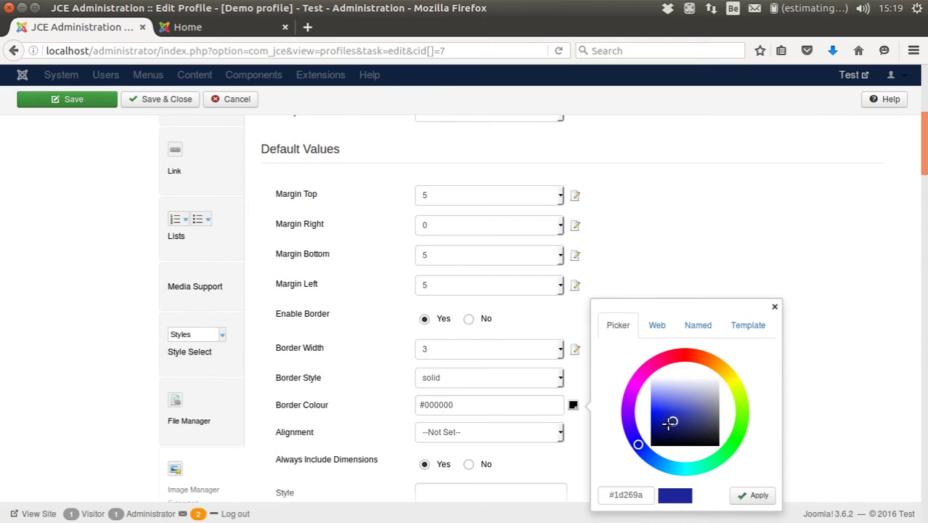
mouse_move(672, 422)
left_mouse_down()
mouse_move(679, 412)
mouse_move(665, 436)
left_mouse_up()
left_click(740, 501)
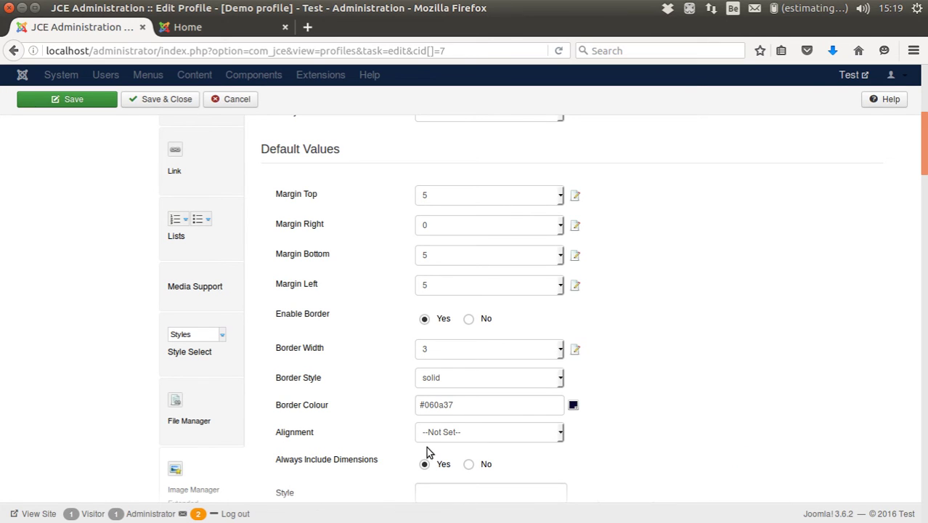
- Set the default image alignment to Right
scroll(477, 409, "down", 4)
left_click(501, 278)
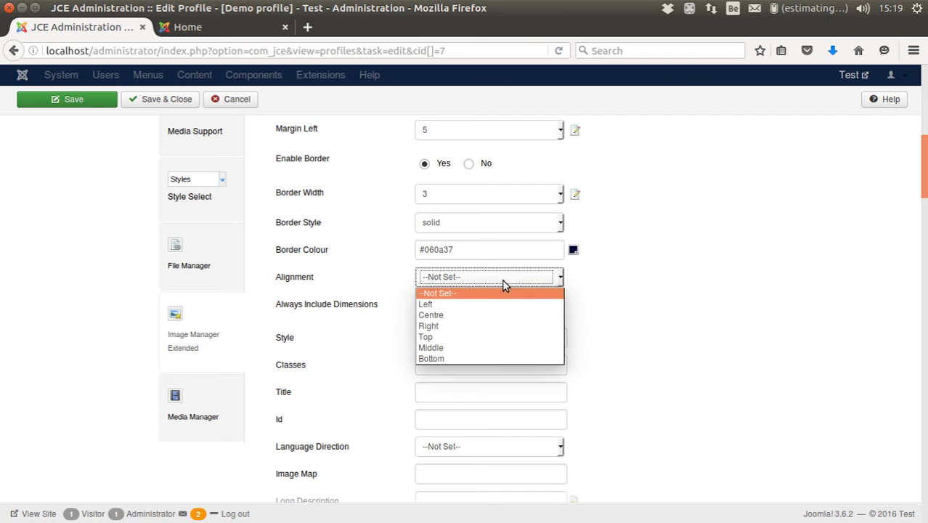
left_click(473, 326)
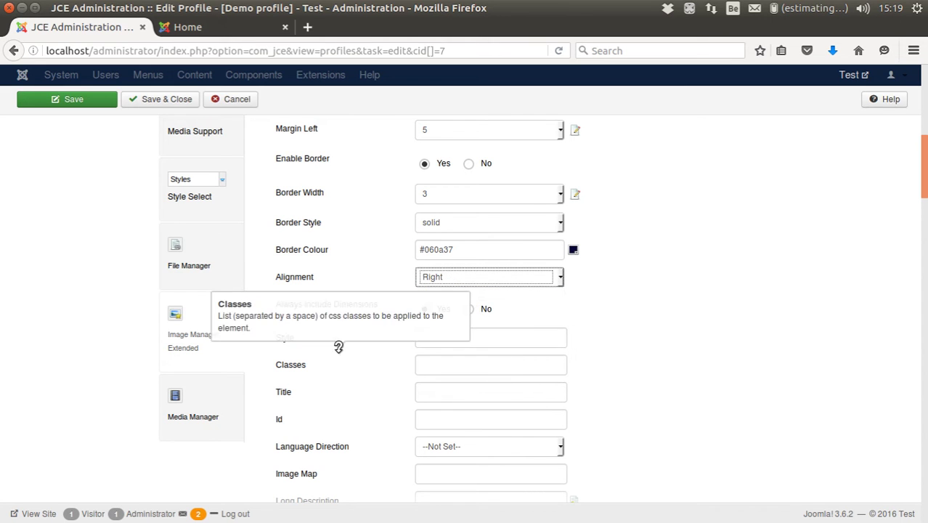
scroll(526, 344, "down", 5)
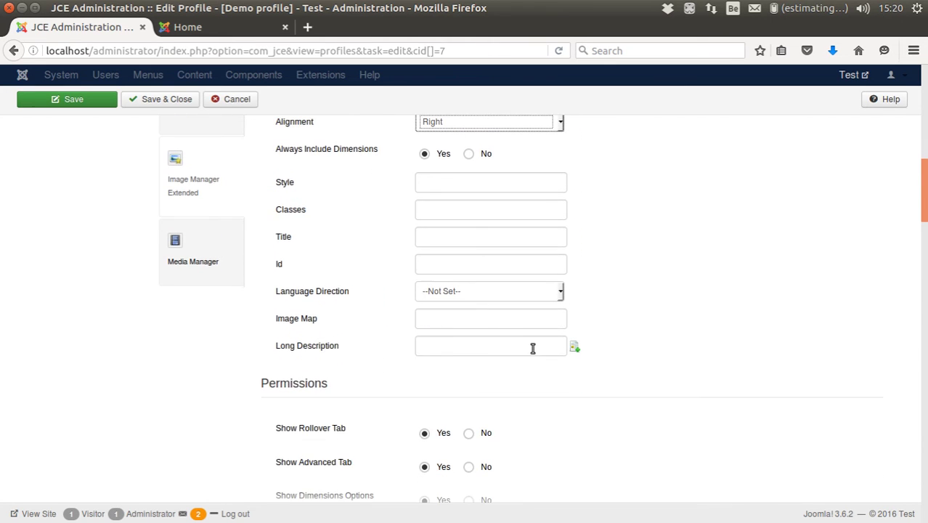
- Hide the Advanced, Alignment, Margin and Border tabs from the image dialog
scroll(326, 286, "down", 4)
scroll(291, 268, "down", 2)
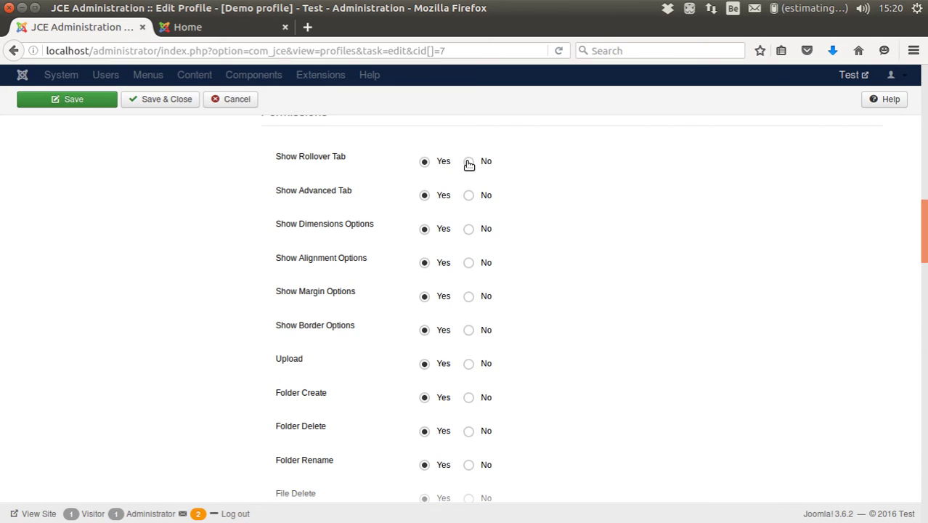
left_click(467, 196)
left_click(469, 264)
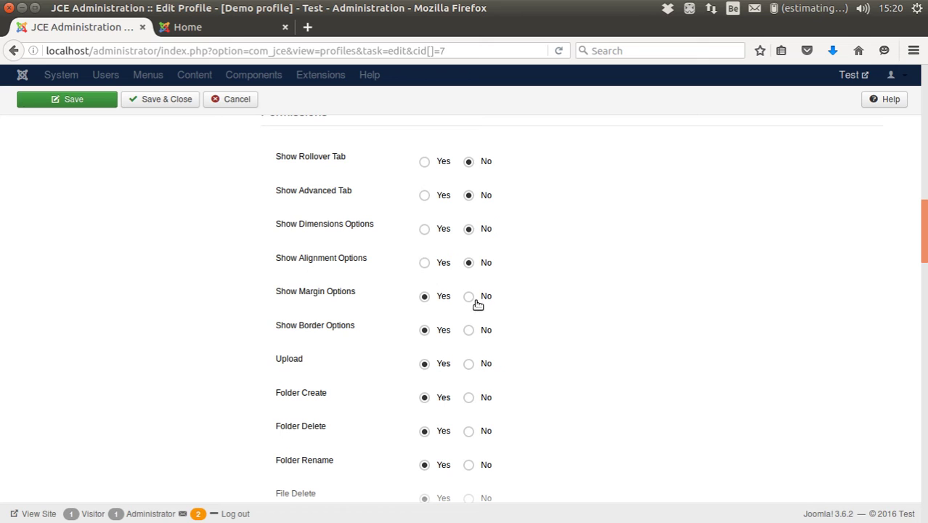
left_click(469, 330)
left_click(469, 296)
mouse_move(315, 324)
mouse_move(298, 358)
- Set Thumbnail Editor to No, leaving both image editors disabled
scroll(518, 450, "down", 5)
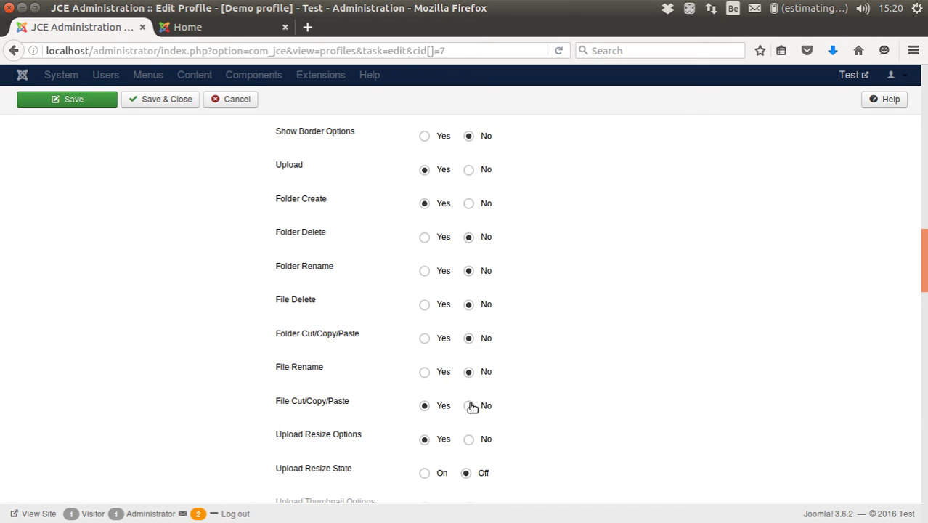
scroll(468, 419, "down", 3)
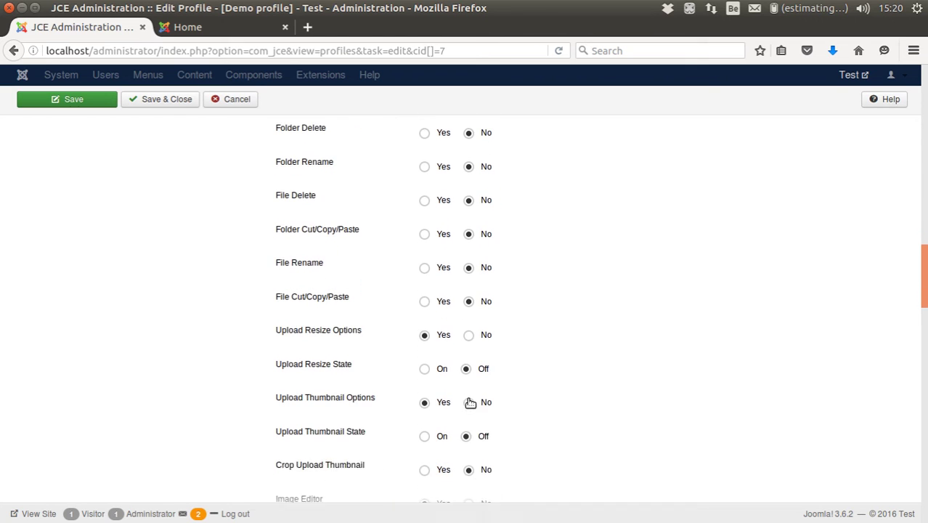
mouse_move(283, 314)
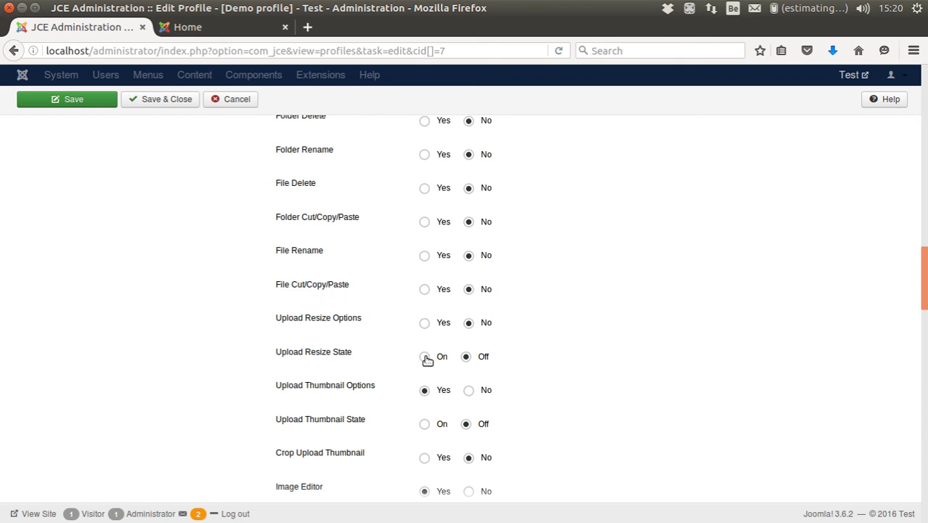
mouse_move(318, 342)
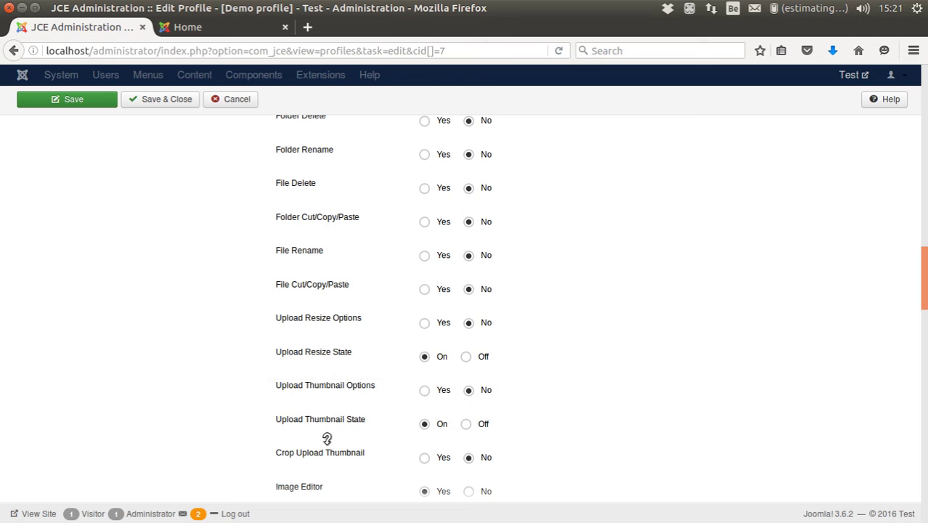
scroll(233, 428, "down", 4)
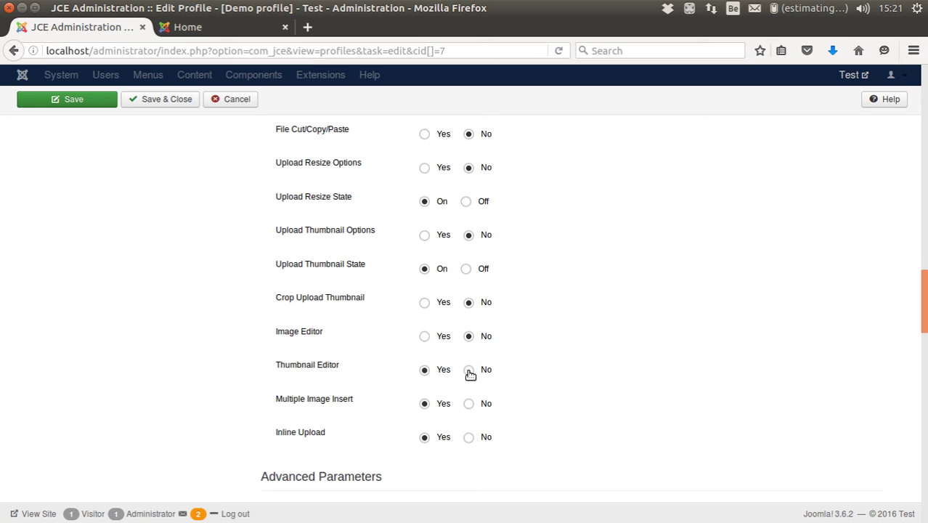
left_click(468, 369)
mouse_move(333, 400)
scroll(245, 430, "down", 4)
mouse_move(299, 274)
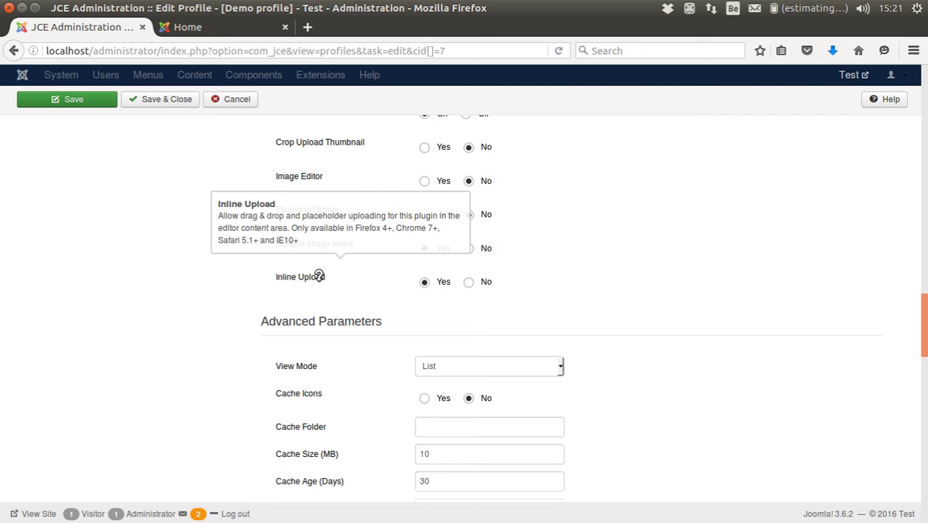
- Set the file browser View Mode to Images
scroll(309, 265, "down", 5)
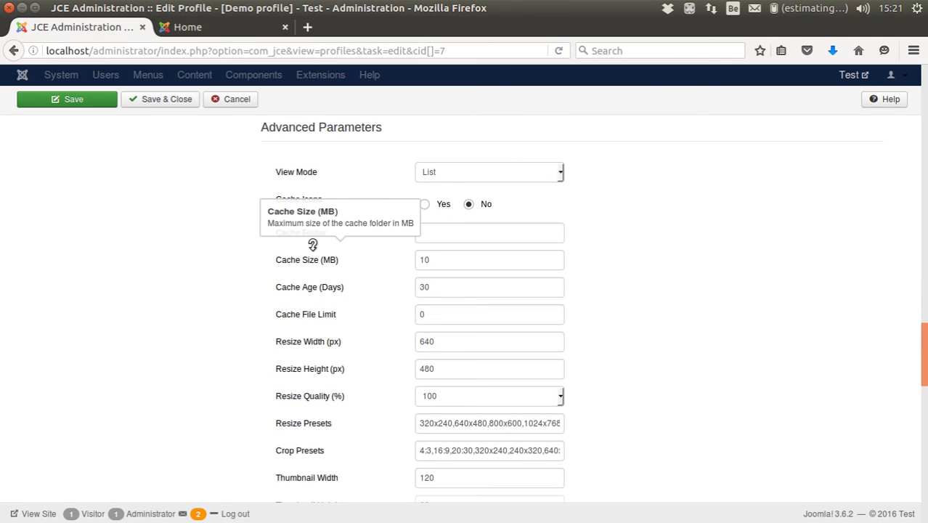
mouse_move(270, 163)
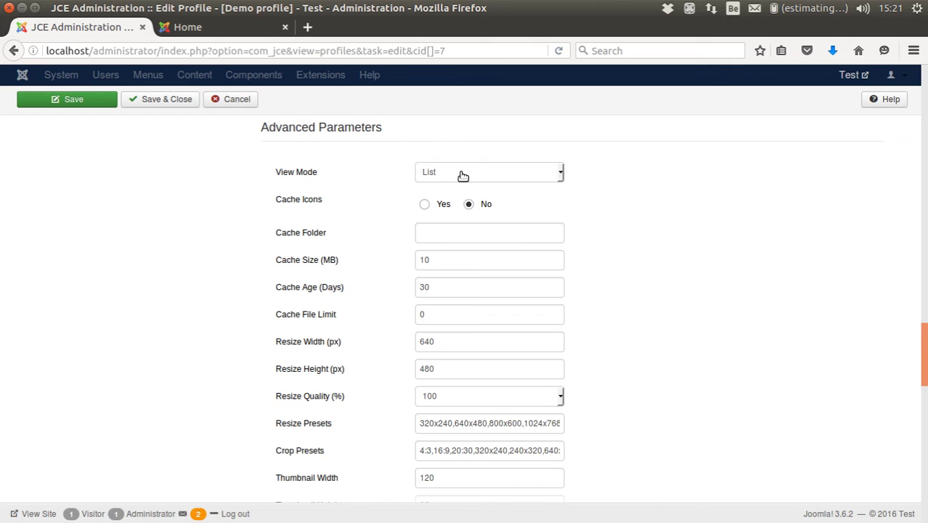
left_click(461, 175)
left_click(455, 196)
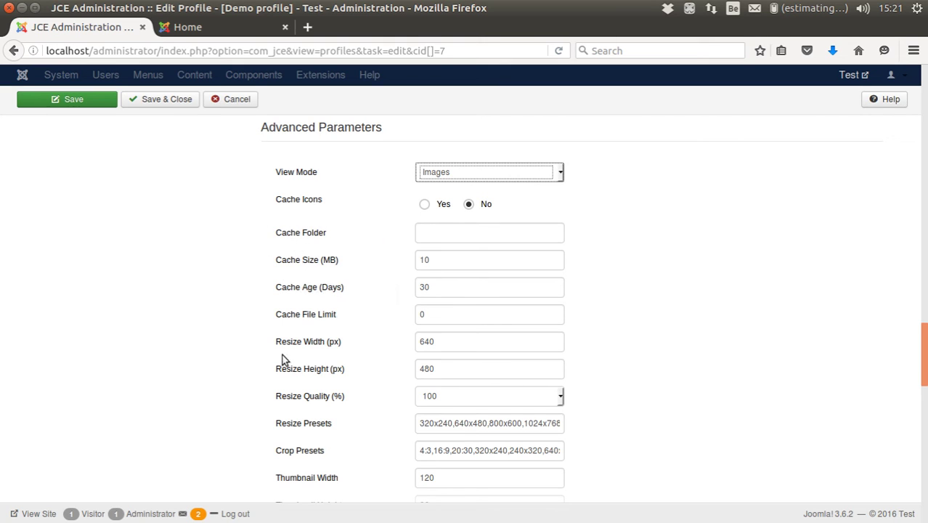
- Resize uploads to 800 × 800 at 90% quality
left_click(443, 350)
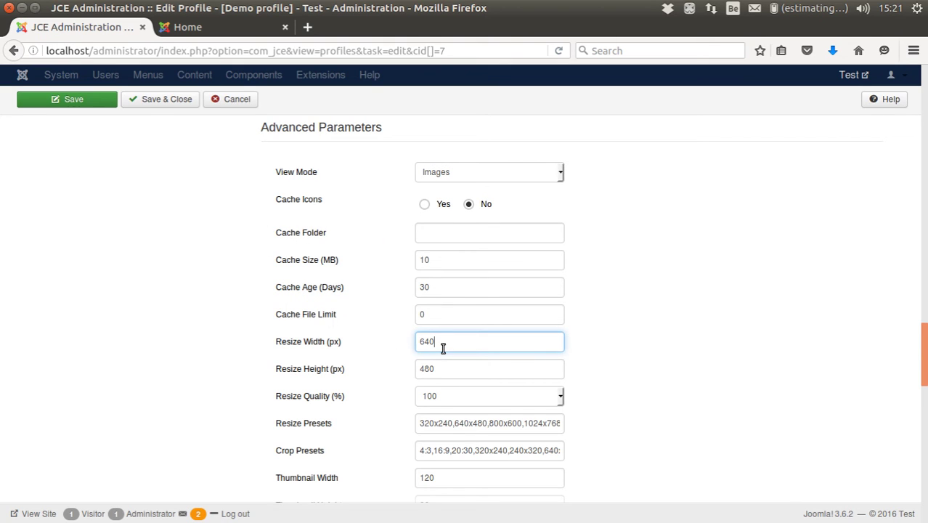
type("800")
key("Tab")
type("800")
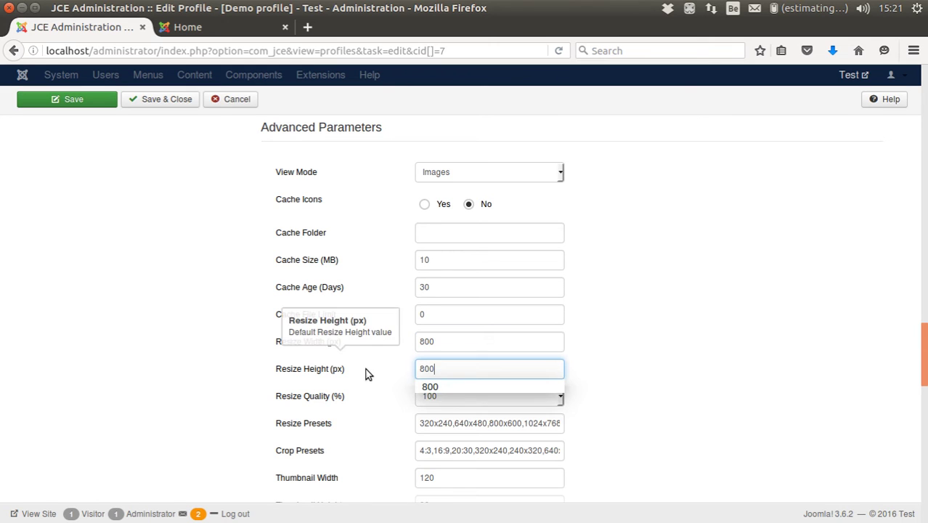
left_click(364, 373)
left_click(450, 395)
left_click(450, 425)
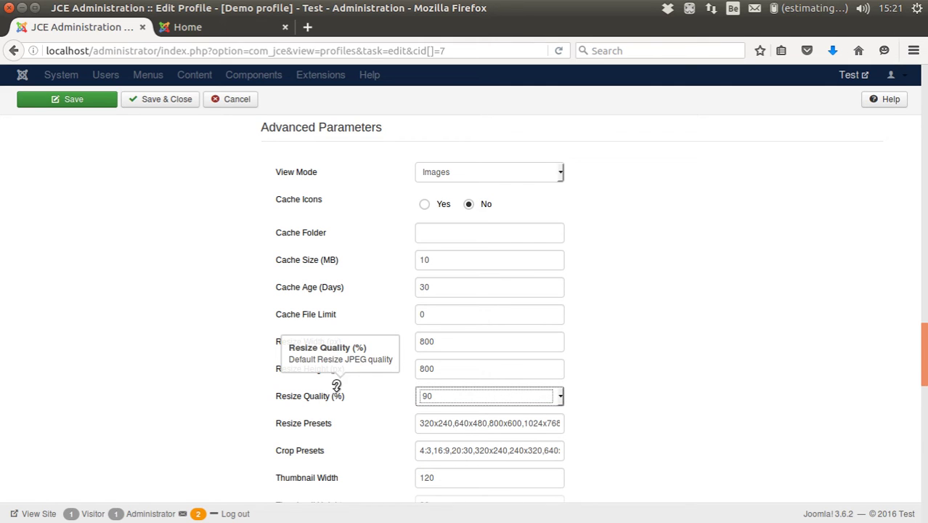
left_click(666, 436)
- Set thumbnail width and height to 200
scroll(595, 411, "down", 3)
mouse_move(286, 339)
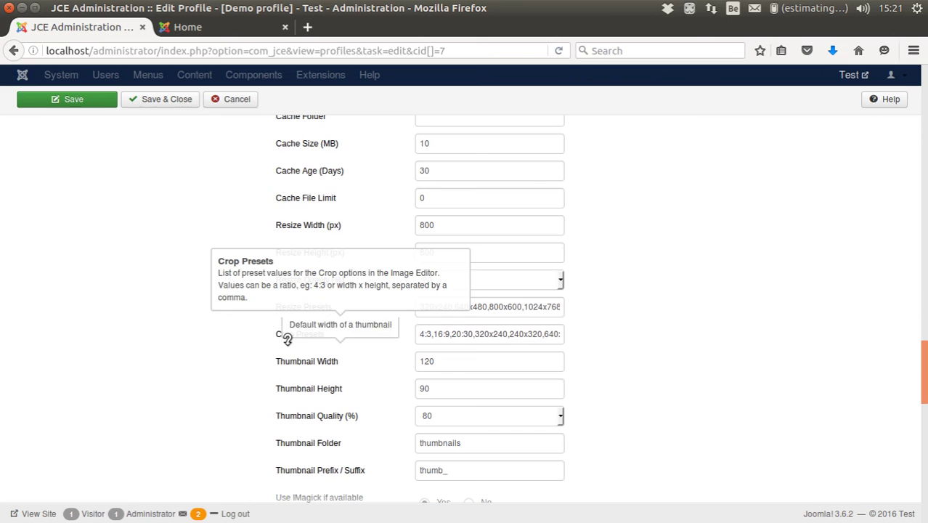
double_click(488, 363)
type("200")
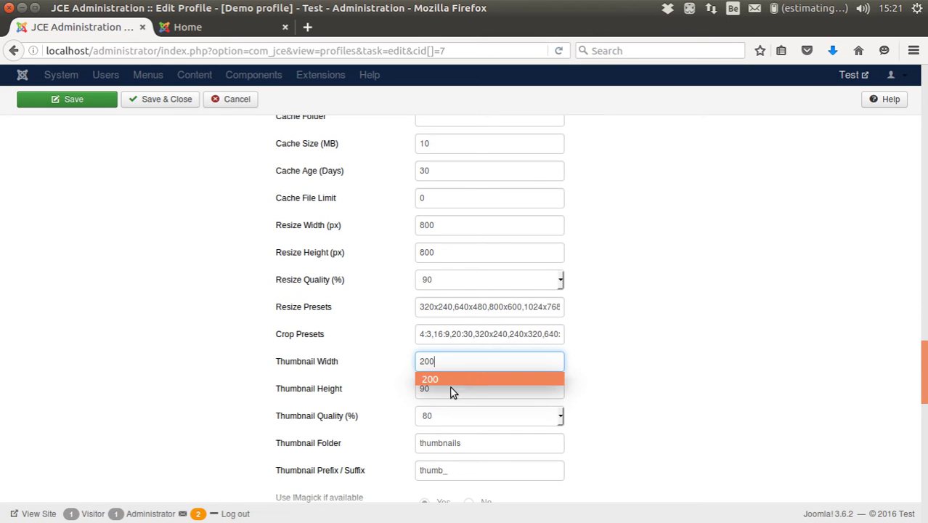
left_click(444, 393)
type("200")
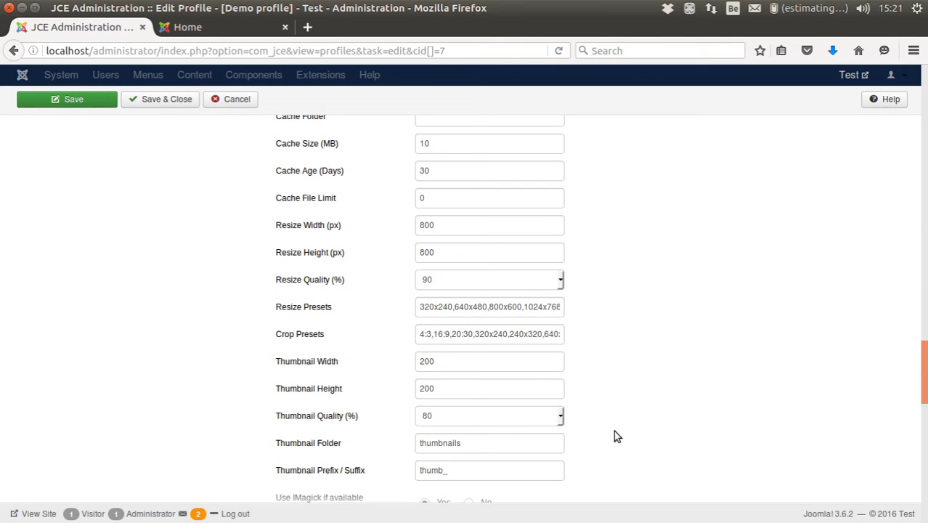
scroll(610, 407, "down", 3)
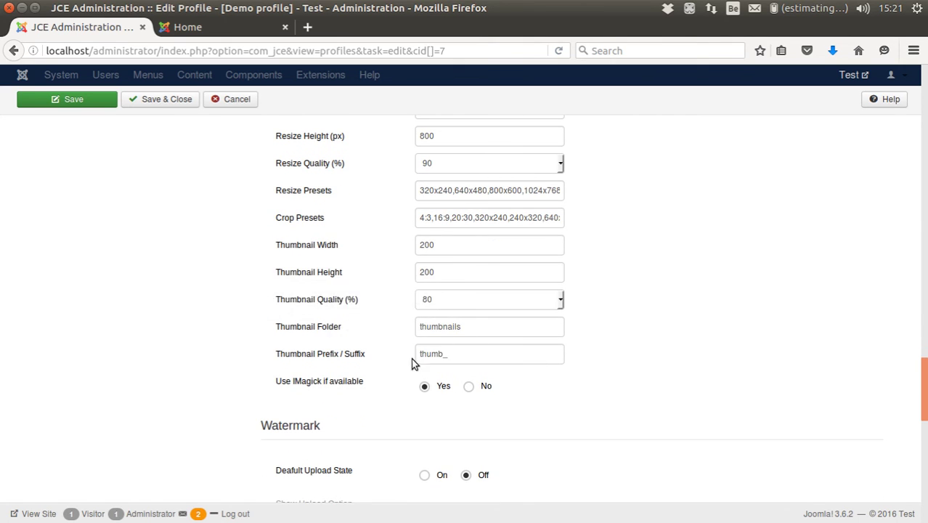
scroll(234, 384, "down", 1)
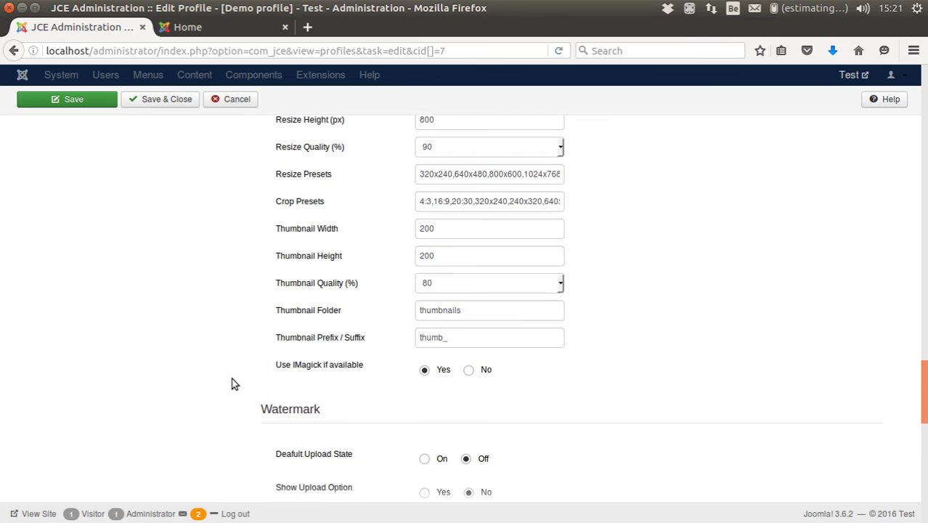
scroll(234, 384, "down", 3)
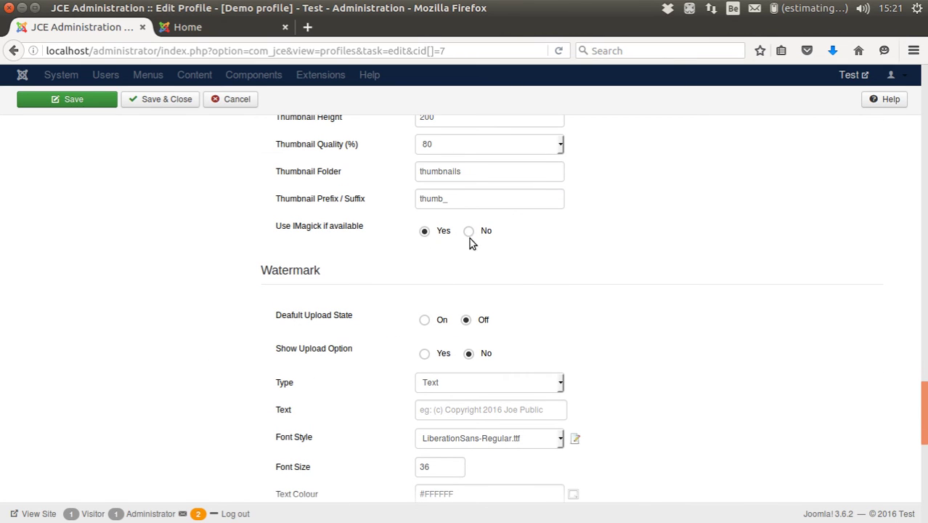
- Turn default watermarking on with text '(c) My Great Blog!', LiberationSans-Bold.ttf, bottom-right position
mouse_move(300, 305)
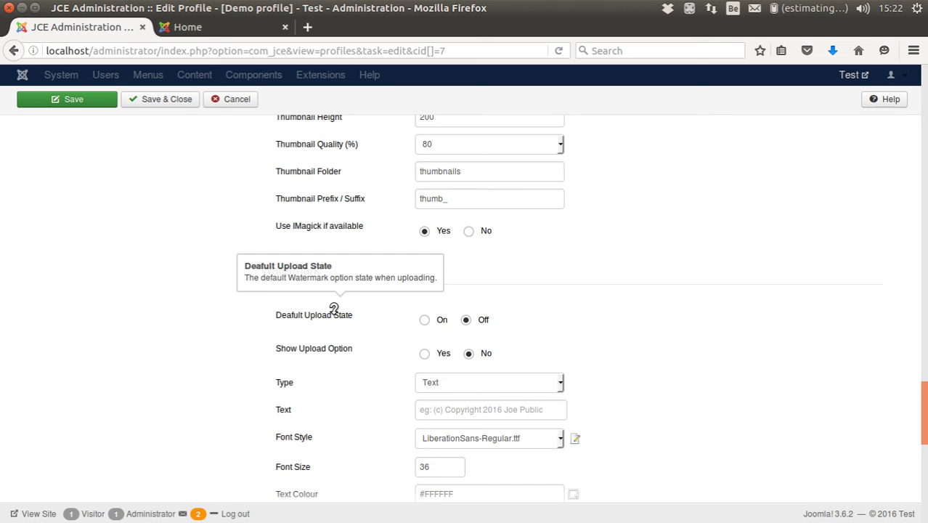
left_click(425, 321)
mouse_move(342, 342)
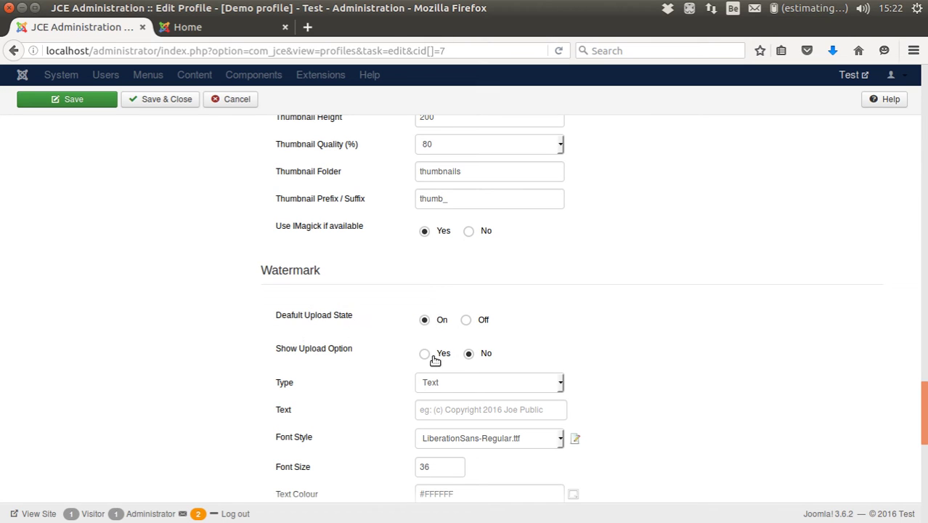
left_click(339, 411)
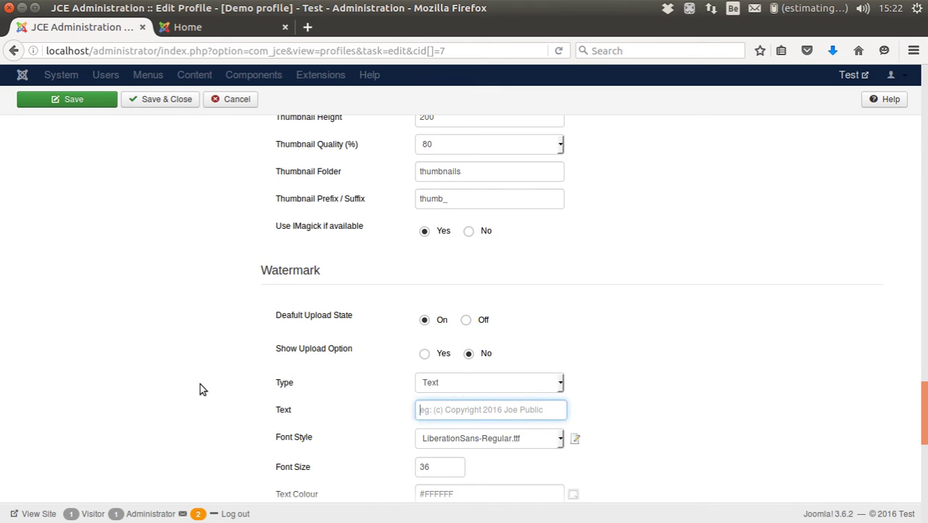
type("(c)")
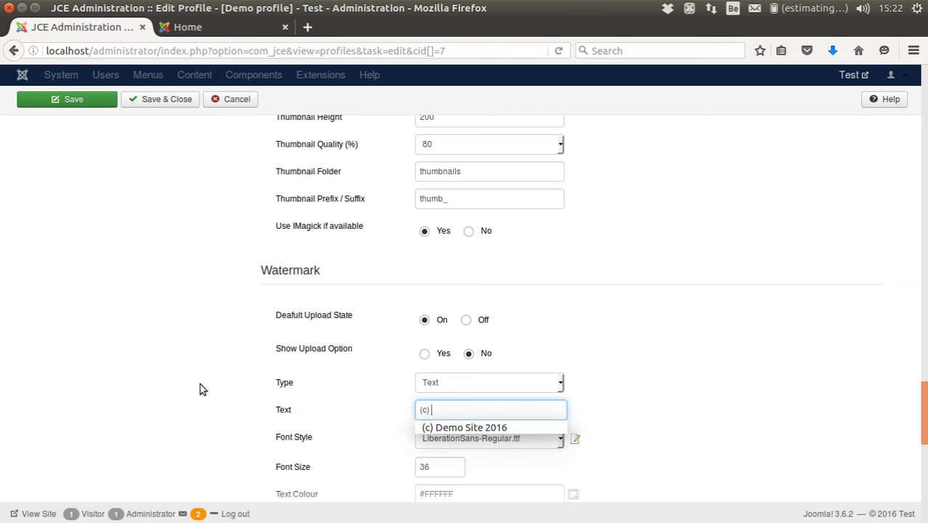
type(" My Great Blog!")
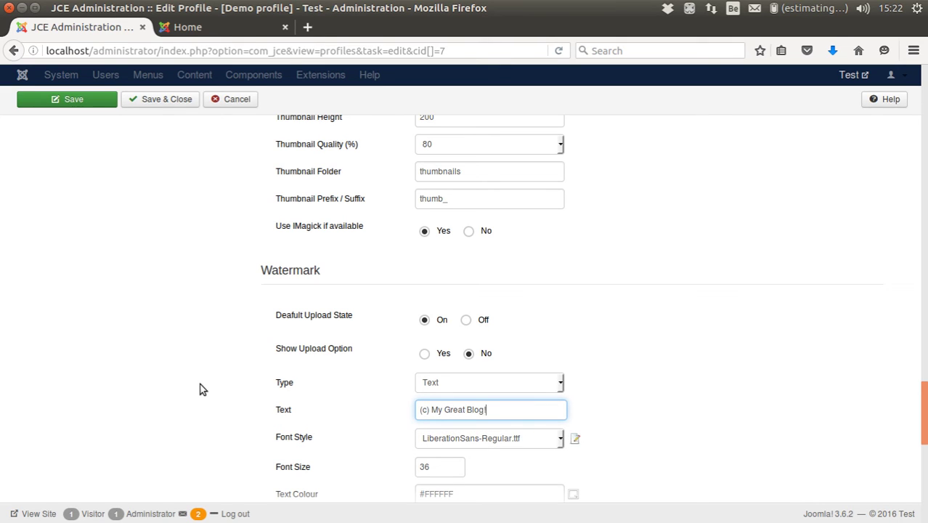
left_click(482, 440)
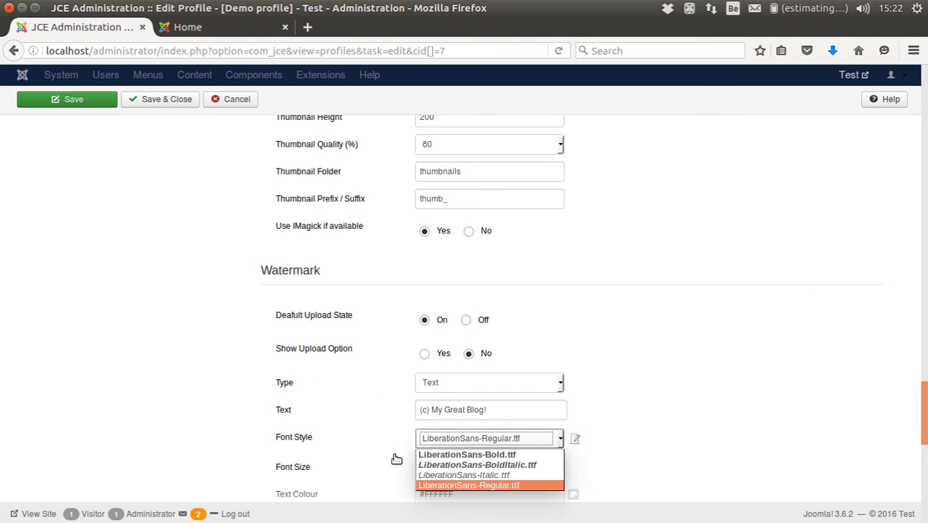
left_click(443, 455)
scroll(240, 459, "down", 3)
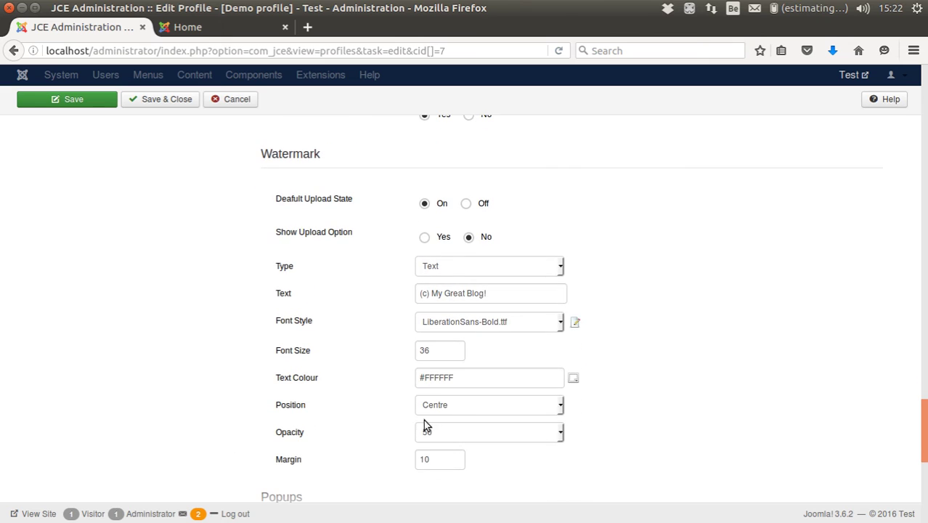
left_click(442, 408)
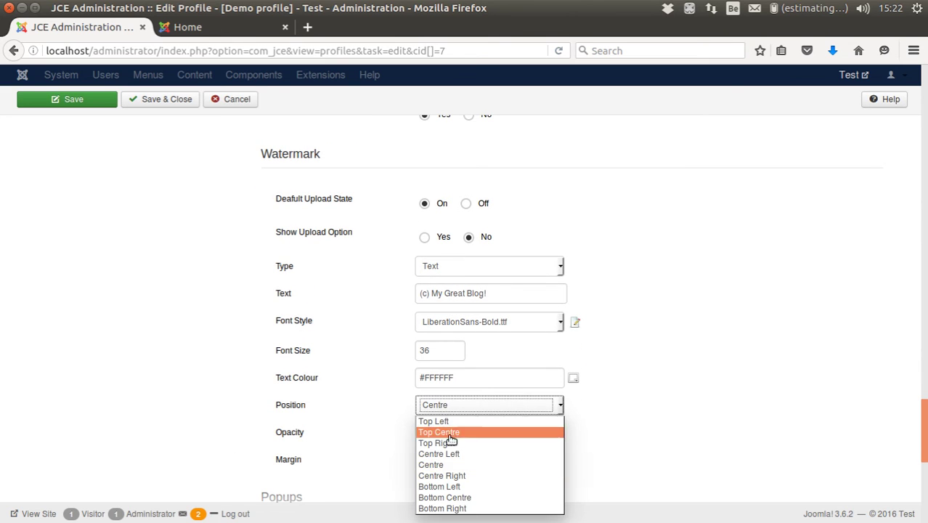
left_click(477, 509)
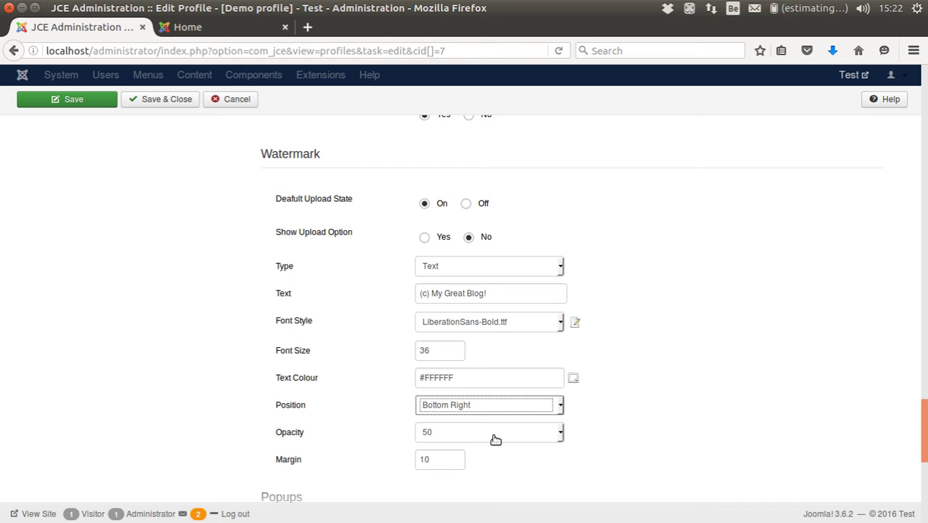
- Make JCE MediaBox Popups the default popup type
mouse_move(300, 459)
scroll(327, 421, "down", 5)
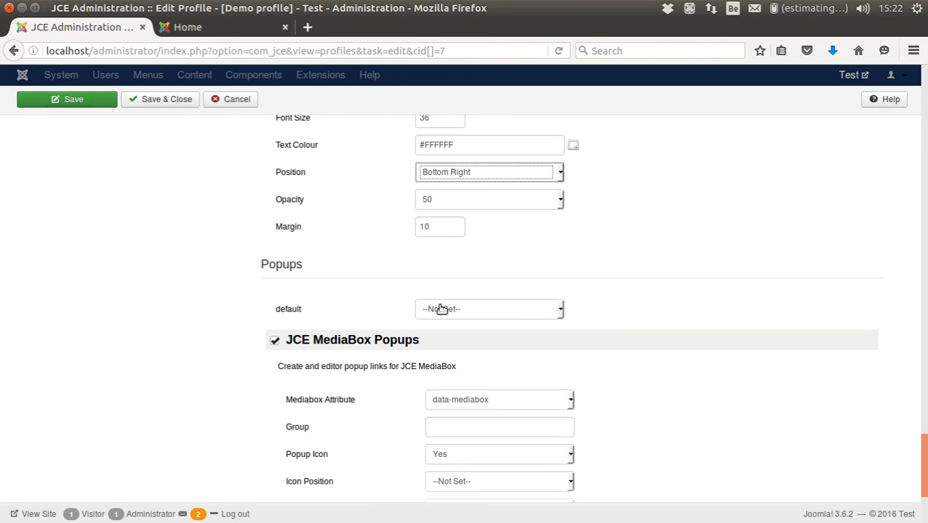
left_click(440, 308)
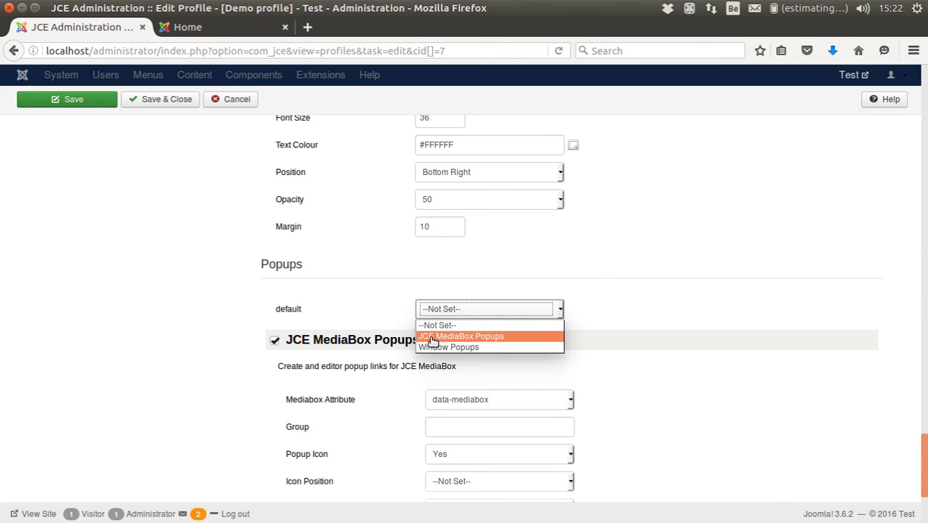
left_click(429, 336)
left_click(215, 349)
- Set the popup group to imagelist and the popup icon position to top left
scroll(218, 341, "down", 3)
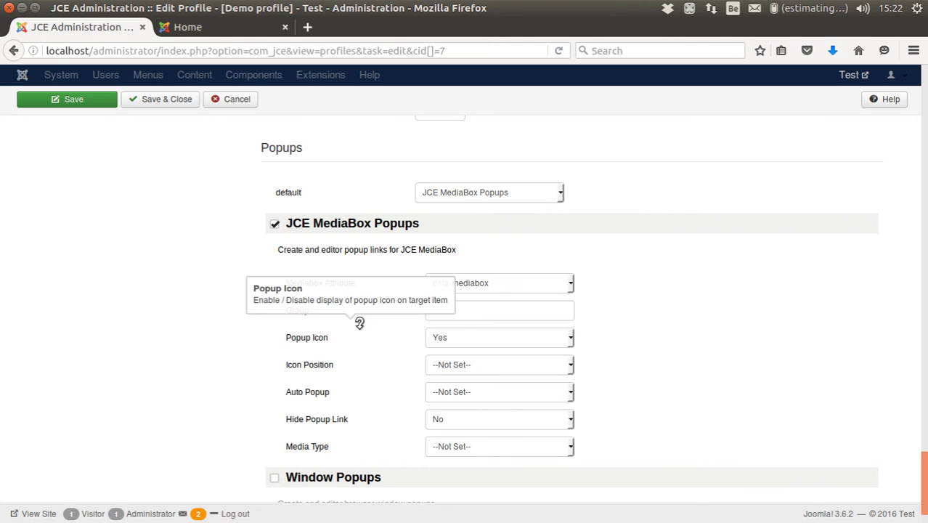
mouse_move(308, 311)
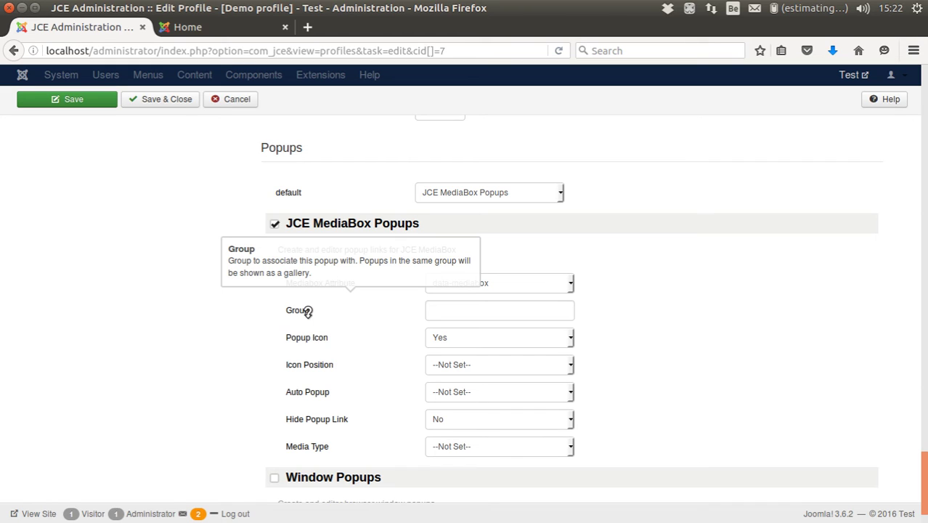
left_click(446, 314)
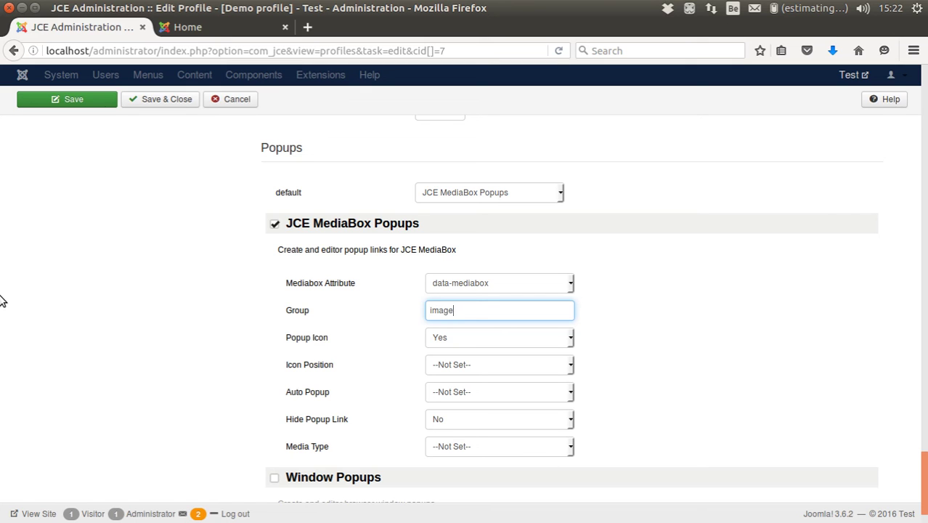
key("Tab")
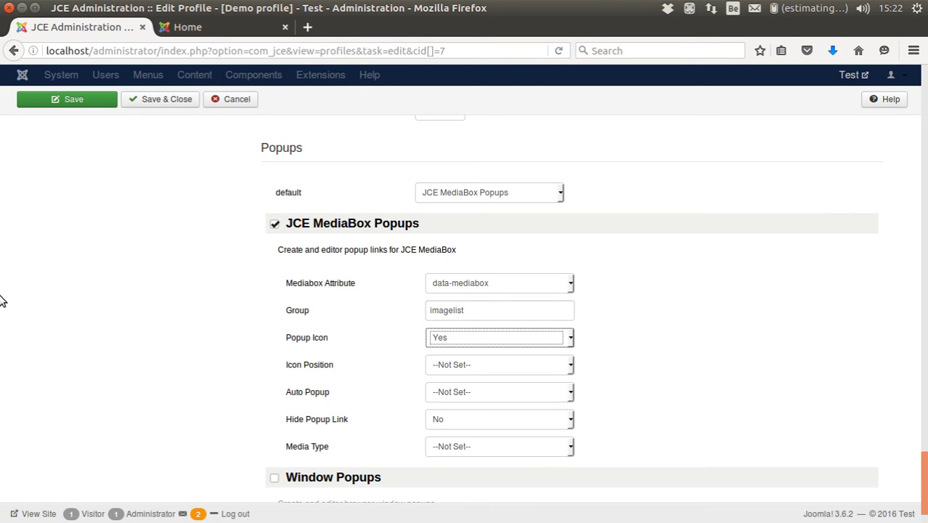
left_click(449, 366)
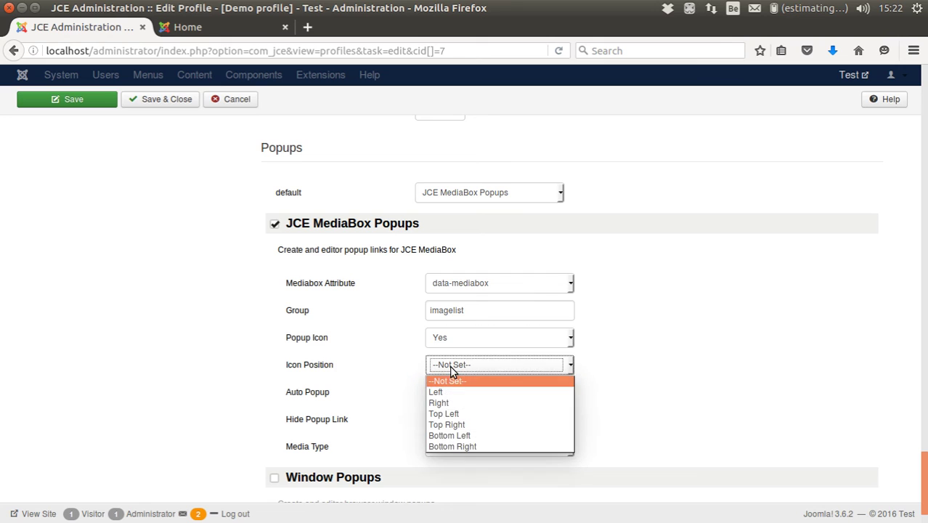
left_click(450, 414)
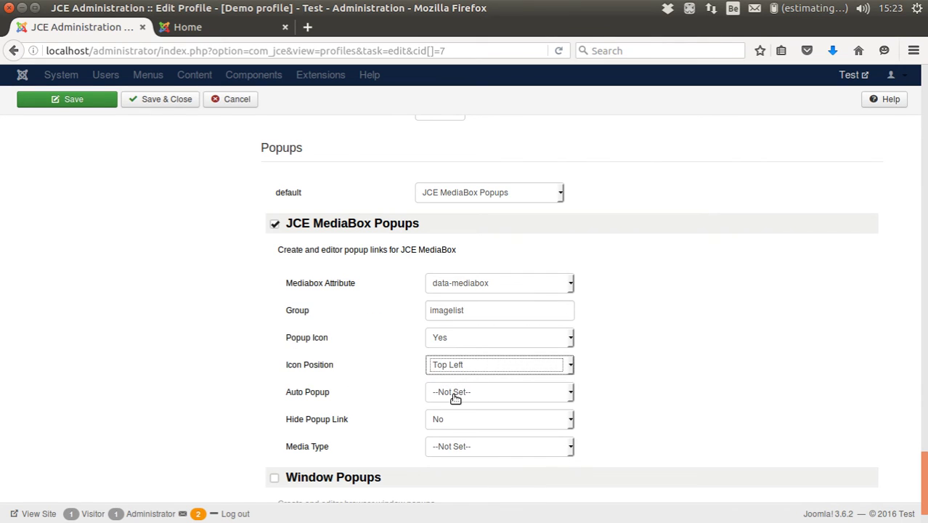
left_click(454, 396)
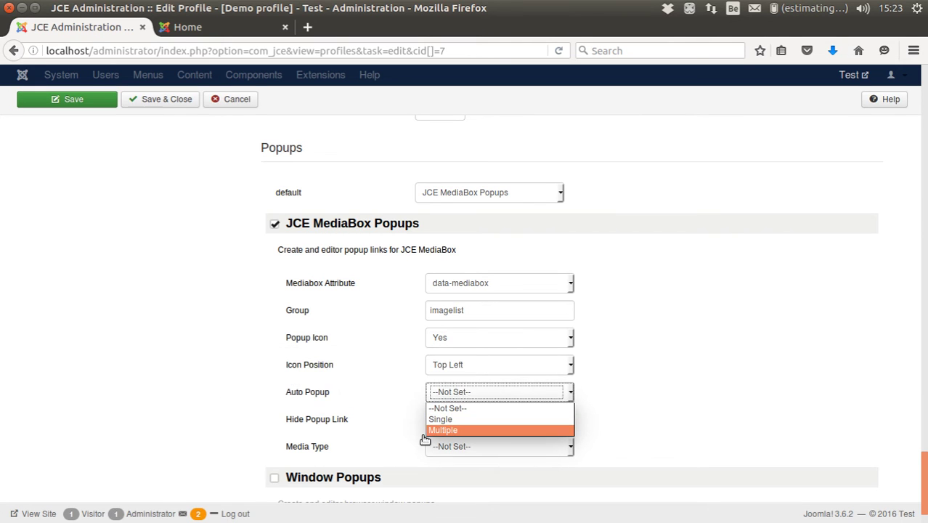
left_click(288, 436)
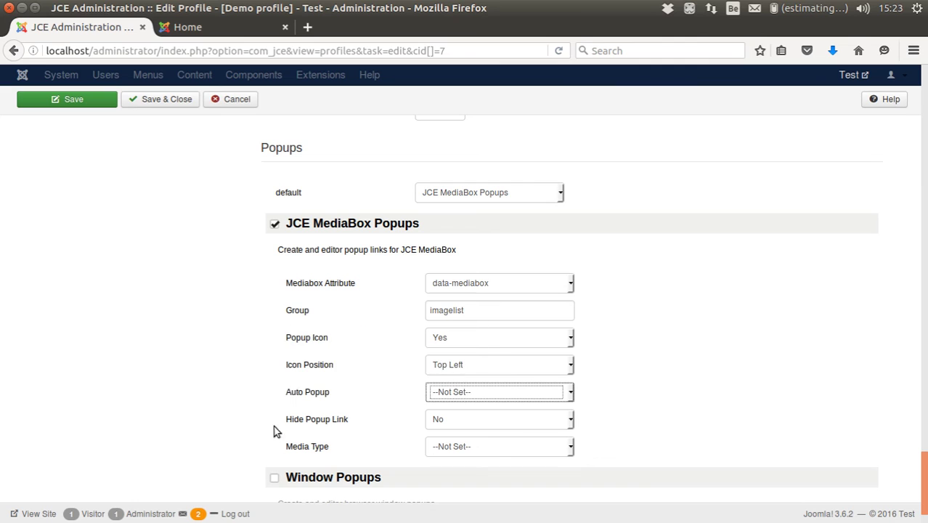
- Set the popup Media Type to Image
mouse_move(342, 419)
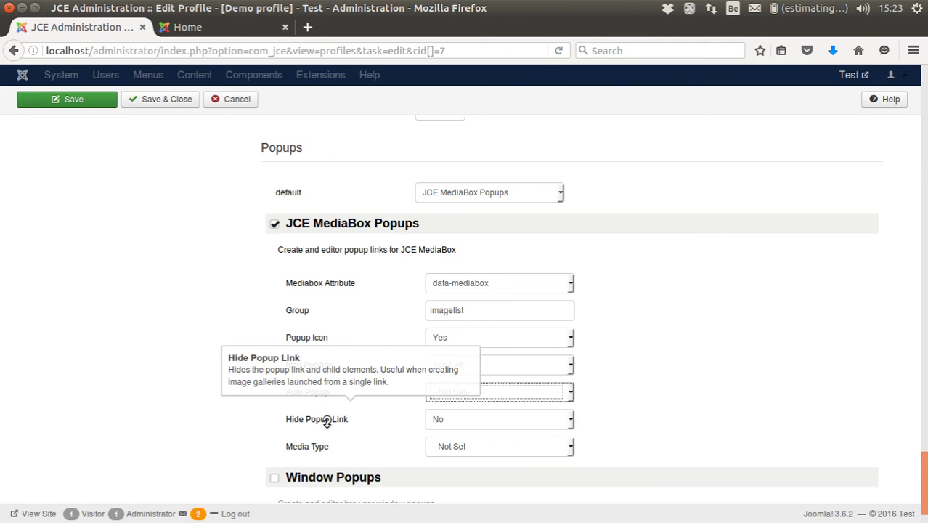
mouse_move(321, 444)
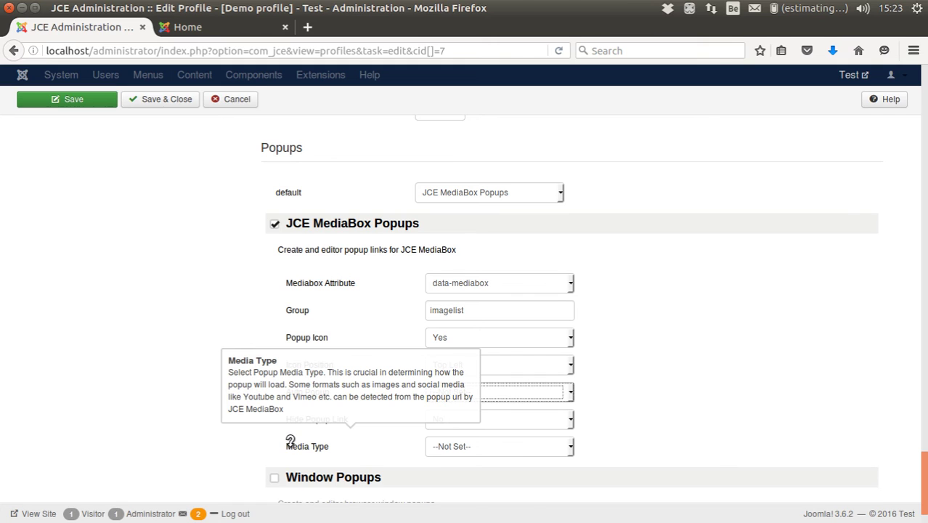
left_click(454, 448)
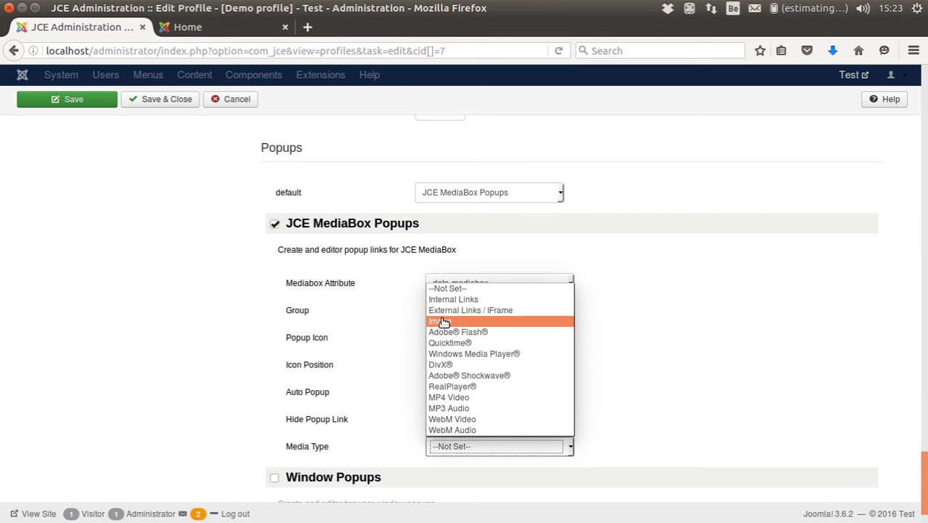
left_click(443, 320)
scroll(317, 462, "down", 1)
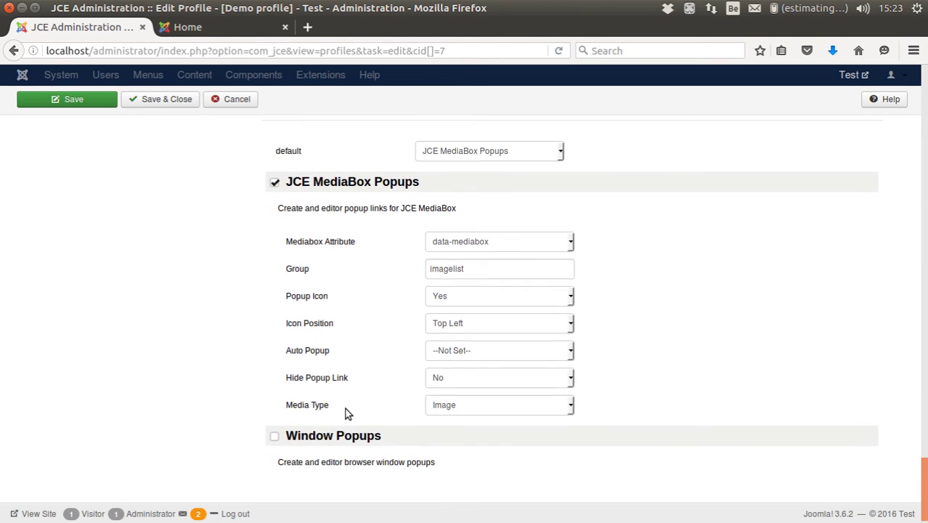
scroll(346, 413, "up", 15)
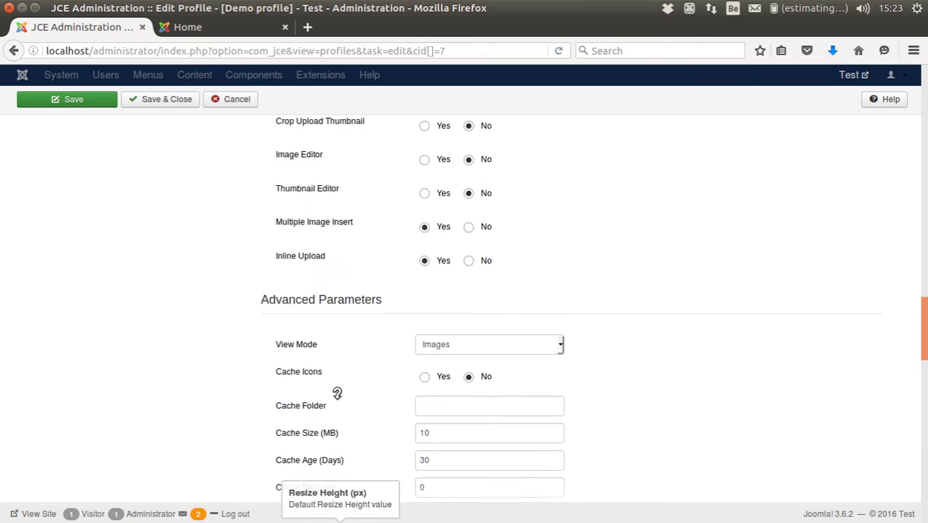
scroll(337, 393, "up", 15)
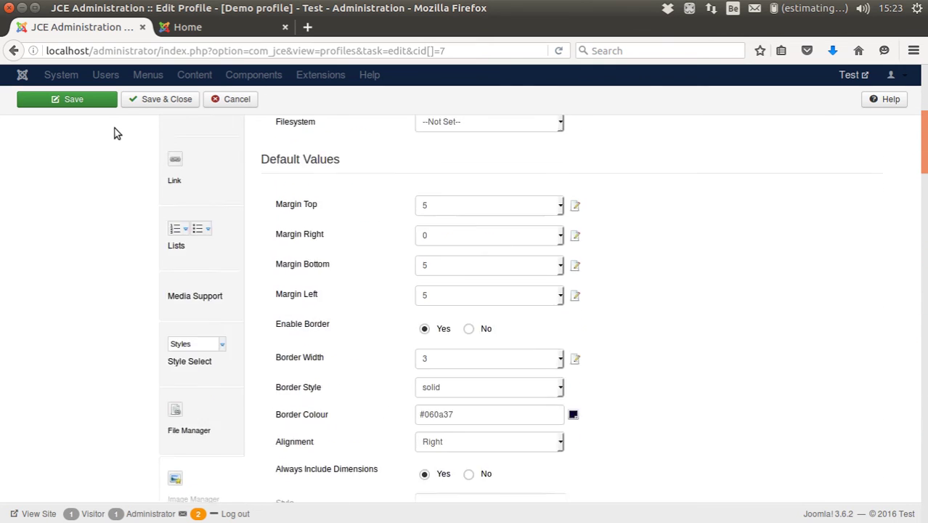
- Save & Close the Demo profile, unpublish My crew, and return to the Home front page
left_click(143, 99)
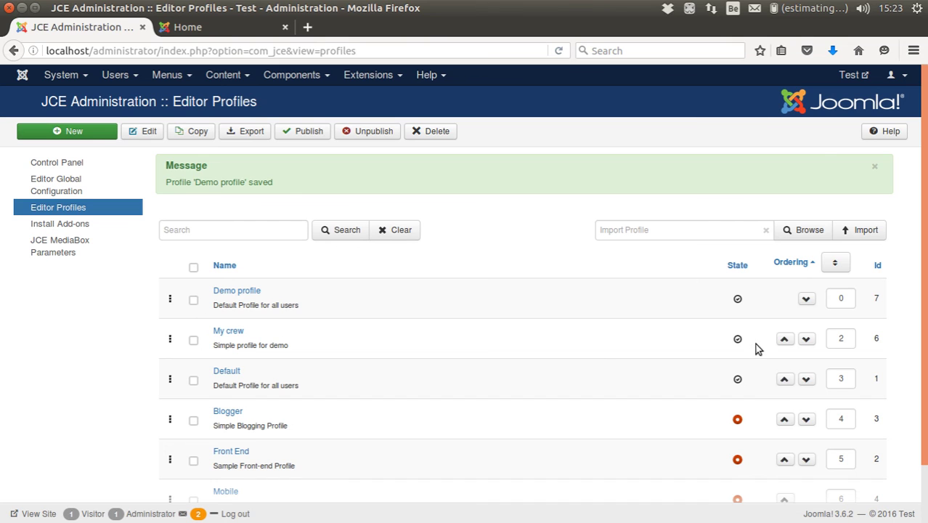
left_click(737, 340)
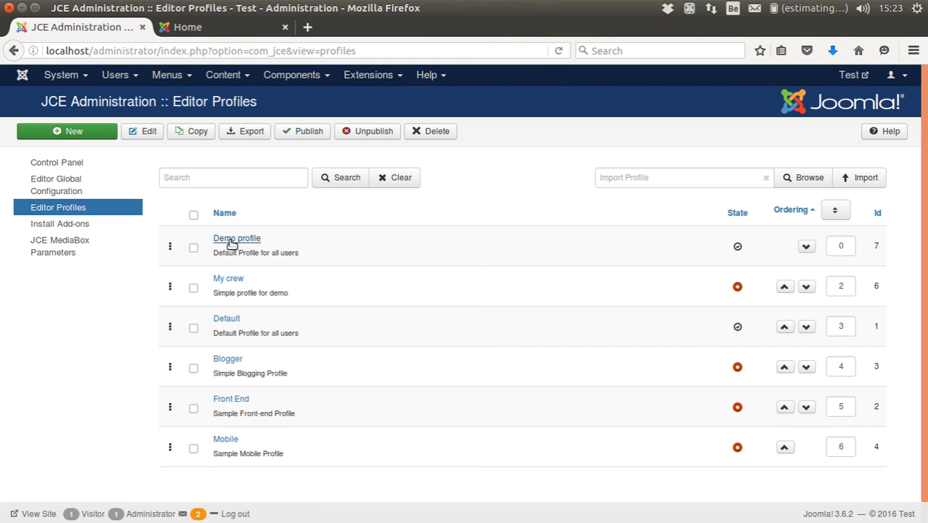
left_click(226, 27)
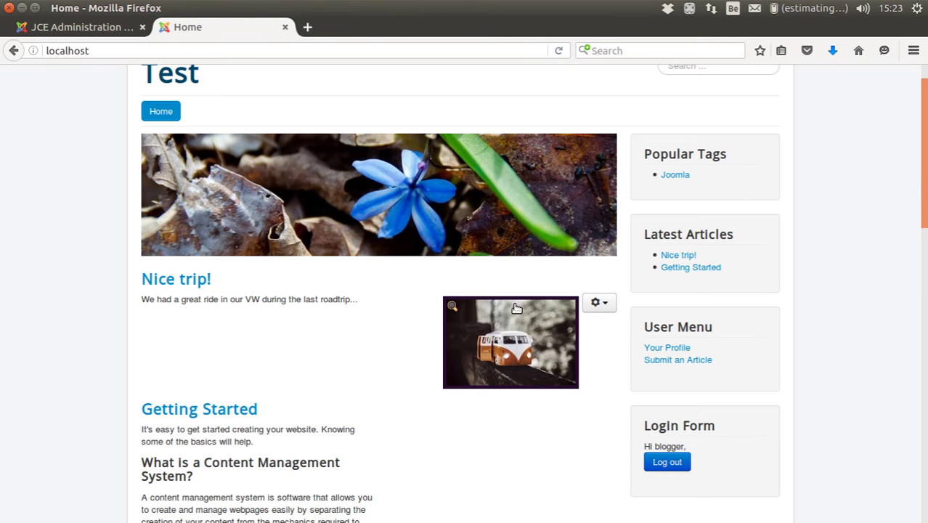
- Log out, log back in with the front-end author's username and password, and open a new browser tab
left_click(655, 463)
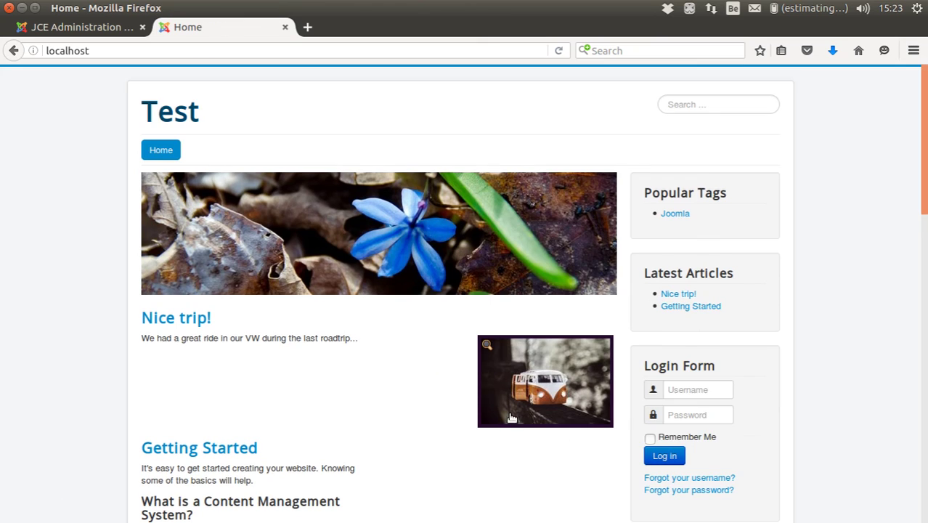
left_click(683, 393)
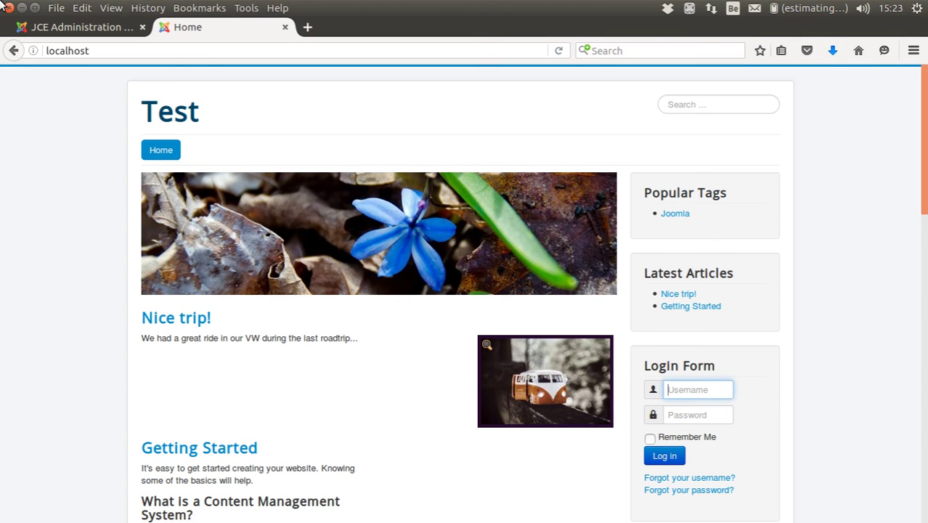
type("blogger")
key("Tab")
type("****")
key("Return")
left_click(307, 27)
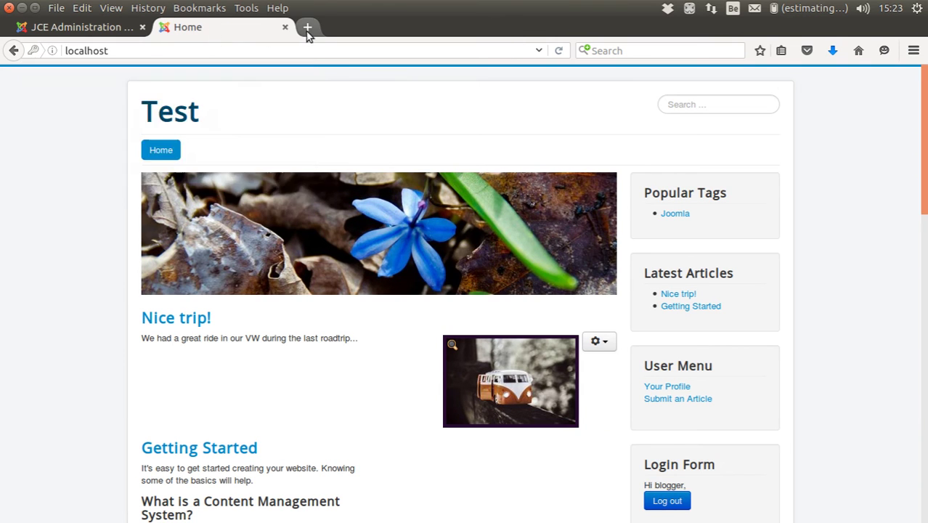
- Go to pexels.com and open the couple photo's page
type("pexels.com")
key("Return")
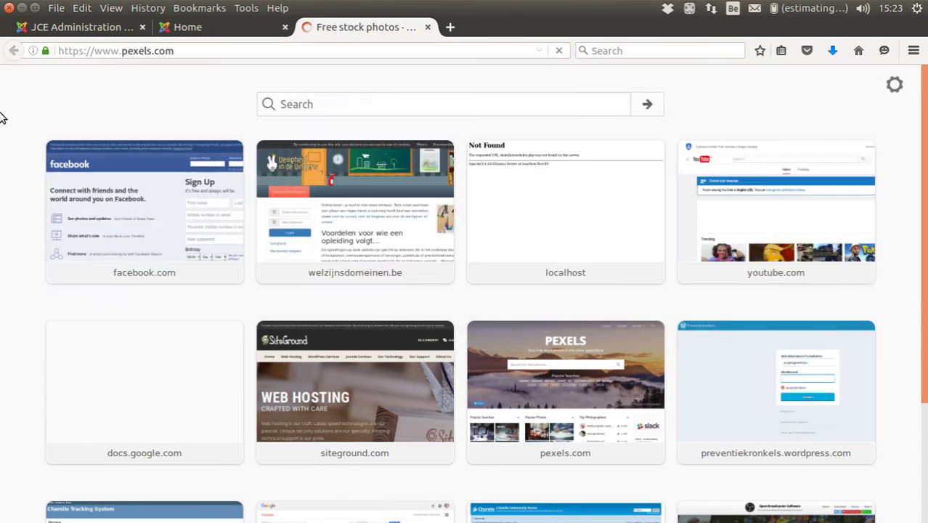
left_click(311, 461)
key("alt+Left")
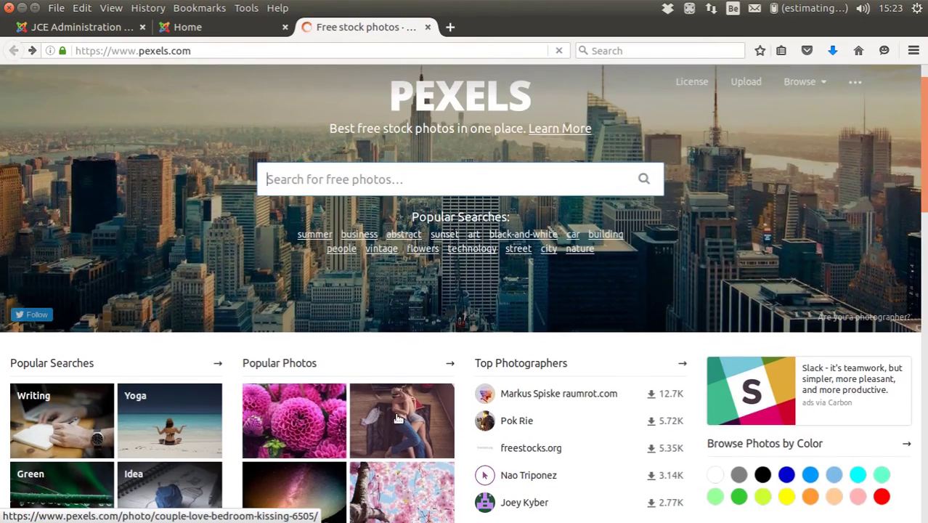
left_click(398, 419)
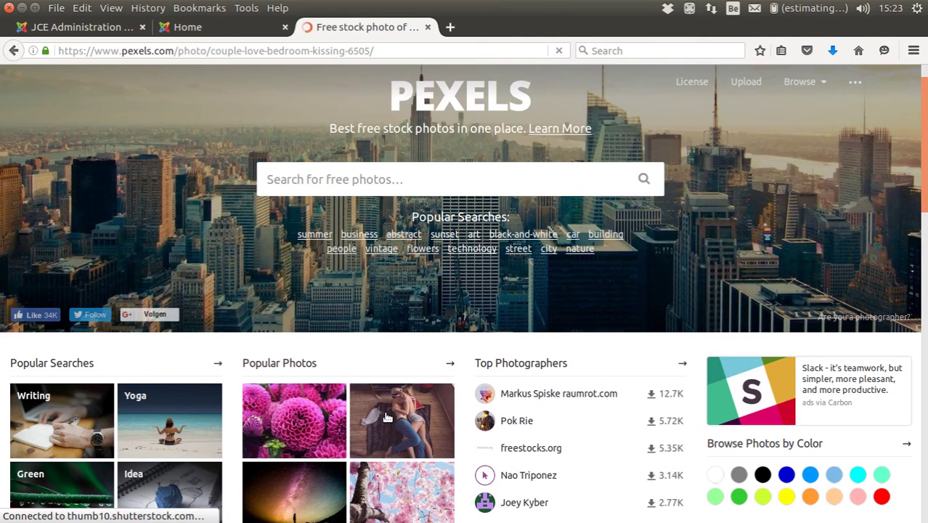
scroll(374, 354, "down", 2)
scroll(374, 354, "down", 1)
- Download the original-size photo, save it to Pictures as couple-love-bedroom-kissing.jpg, and close that tab
left_click(809, 144)
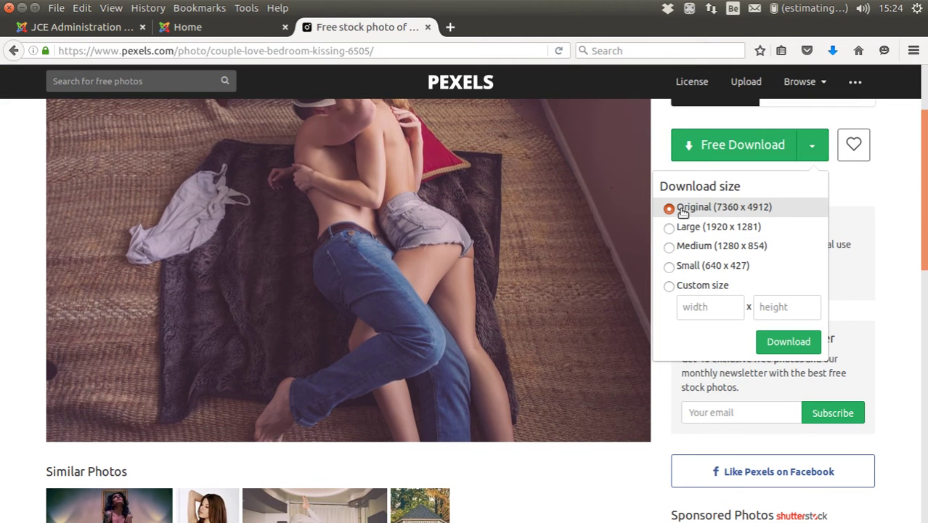
left_click(721, 149)
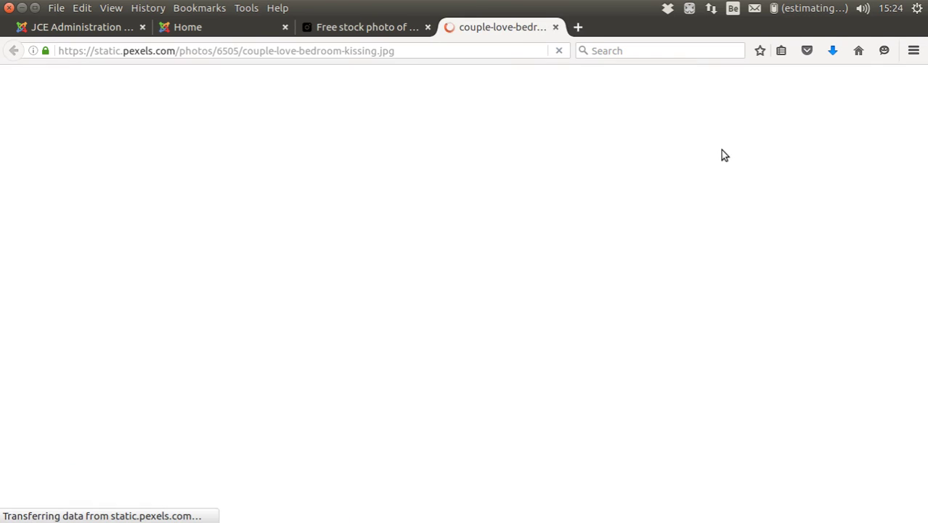
left_click(429, 302)
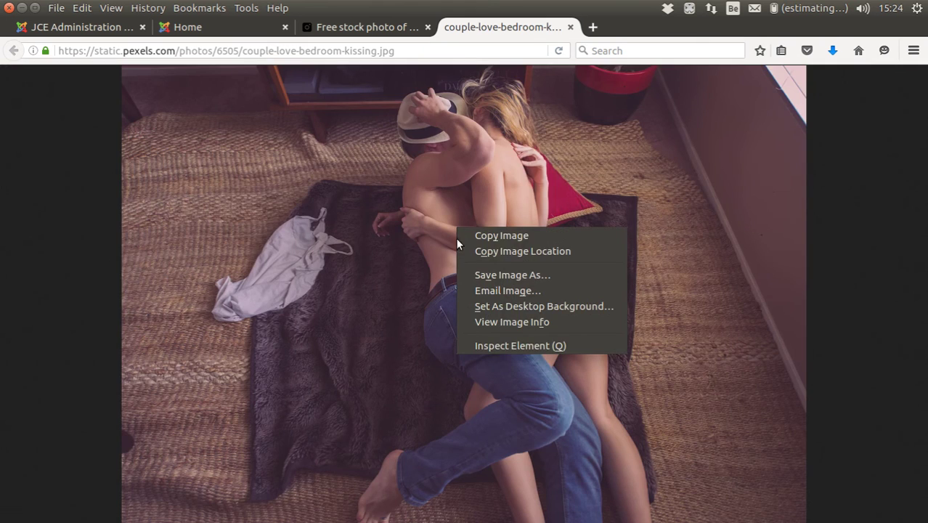
left_click(484, 275)
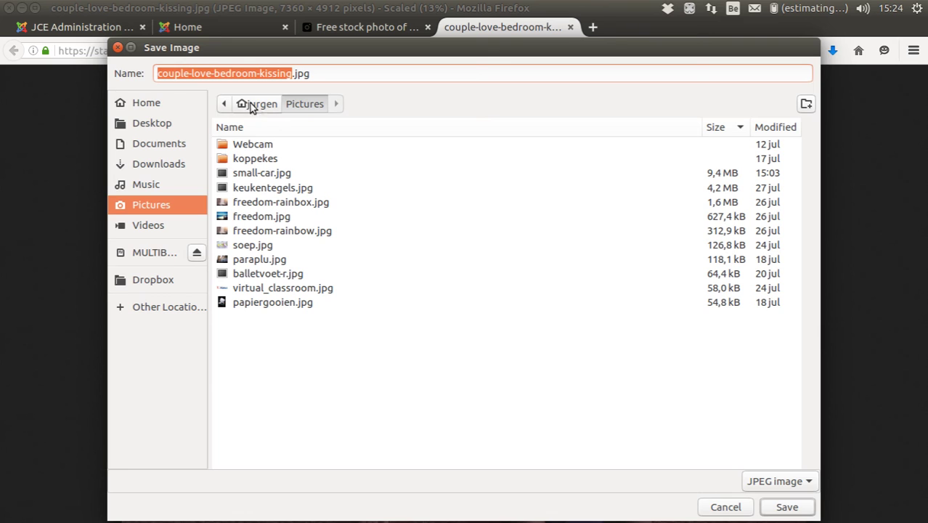
left_click(786, 506)
left_click(570, 27)
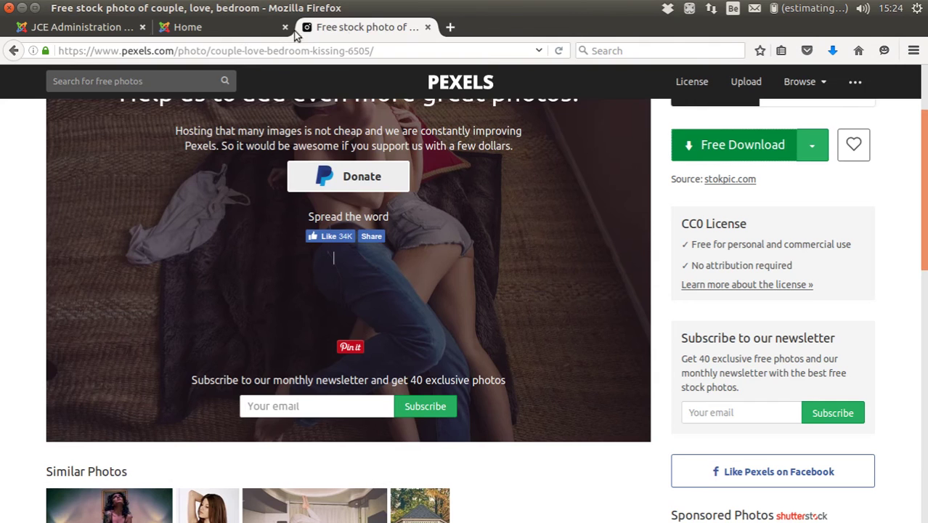
- Start a new front-end article titled 'Tender moments with my GF'
left_click(177, 29)
scroll(165, 301, "down", 3)
scroll(517, 283, "up", 3)
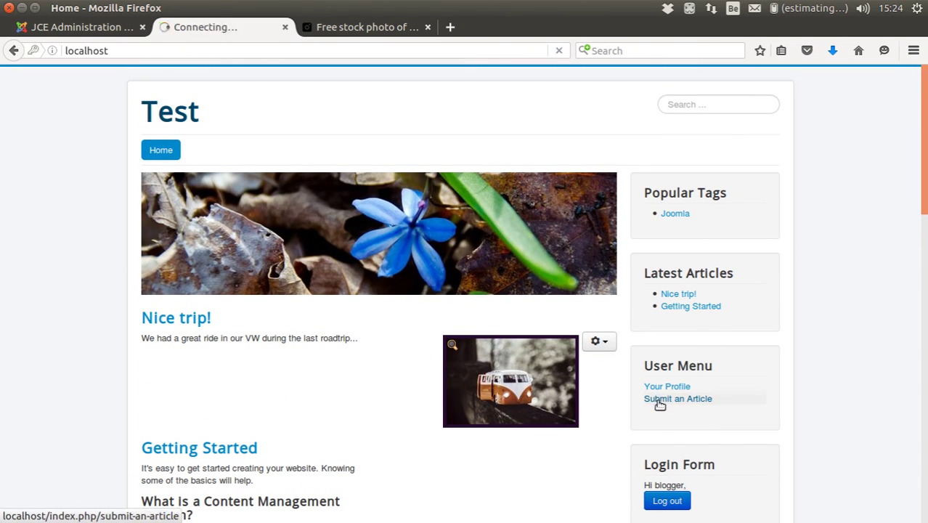
left_click(186, 387)
type("Tender moments with my GF")
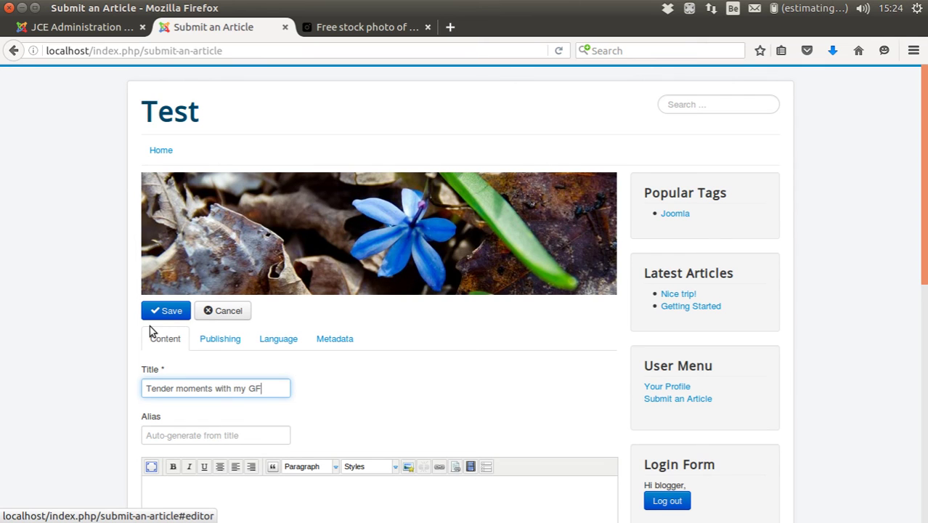
key("Tab")
- Write the body text about the really comfy bed and bring up the image manager
scroll(362, 394, "down", 4)
left_click(205, 345)
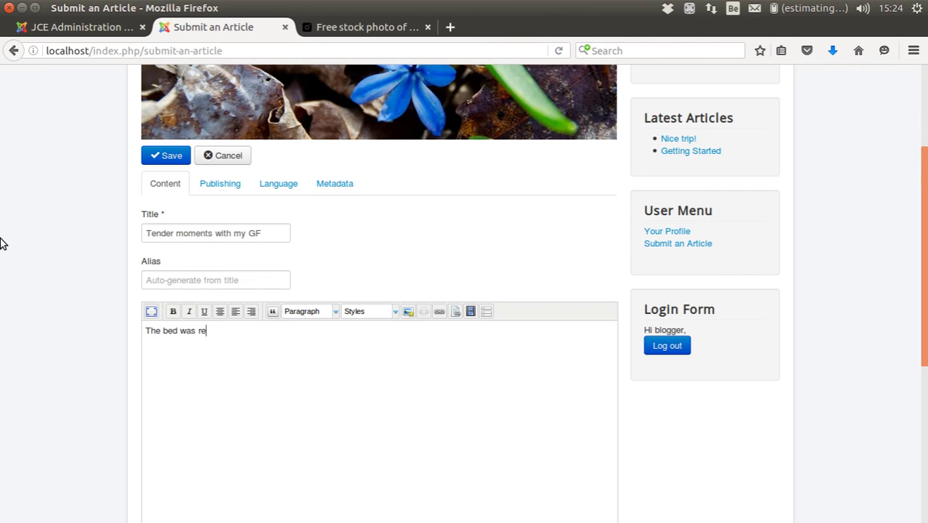
type("The bed was really comfy. The airco was all we needed...")
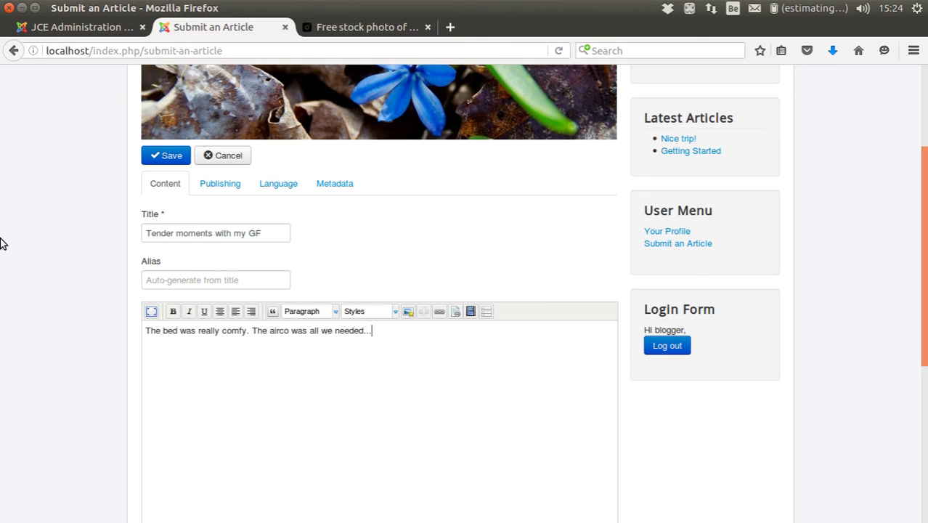
left_click(408, 312)
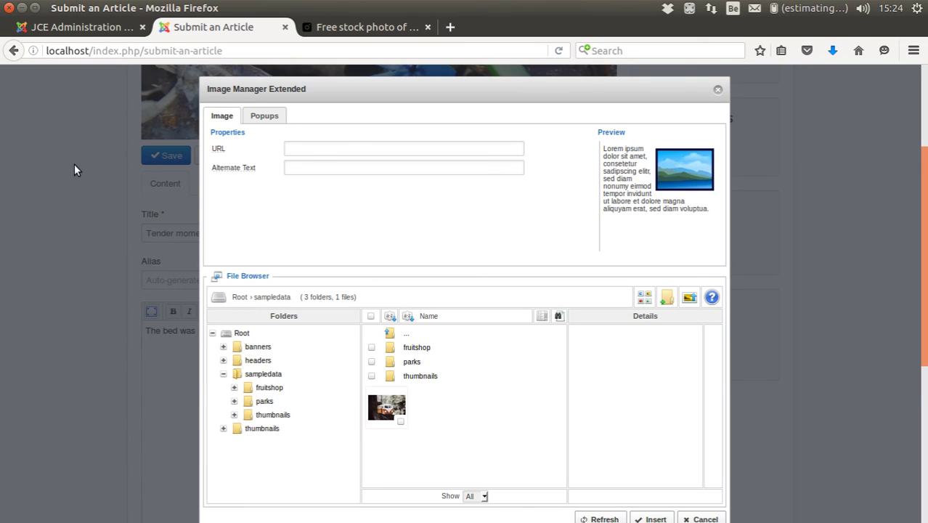
- Upload couple-love-bedroom-kissing.jpg, which is auto-resized to 800 x 534 and 249.32 KB
left_click(689, 297)
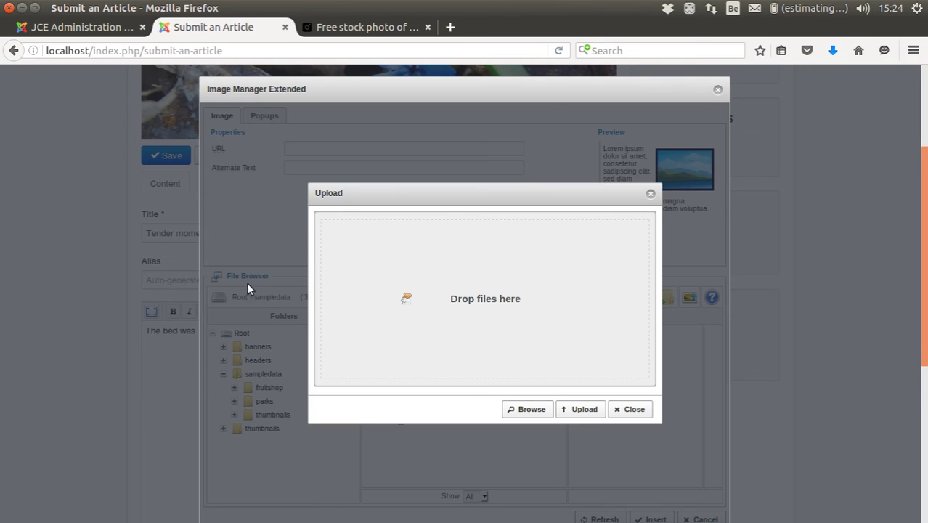
left_click(524, 410)
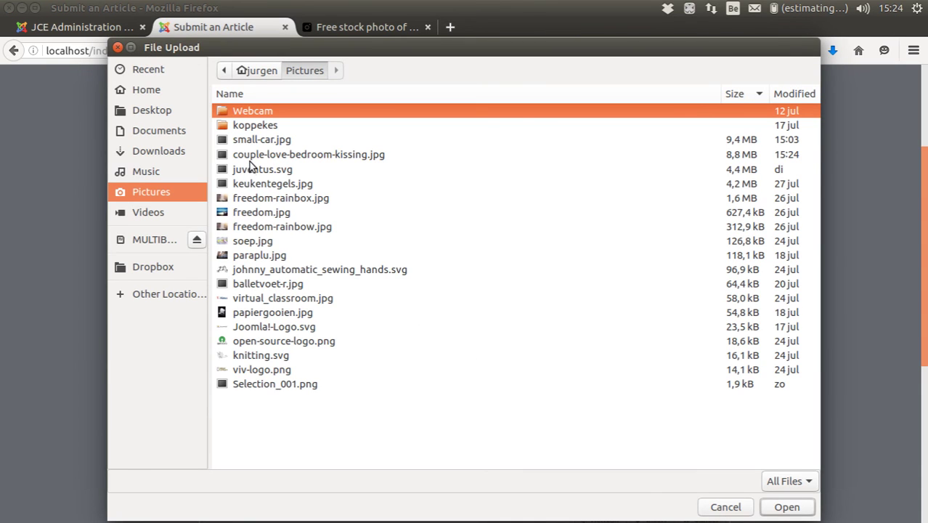
left_click(251, 155)
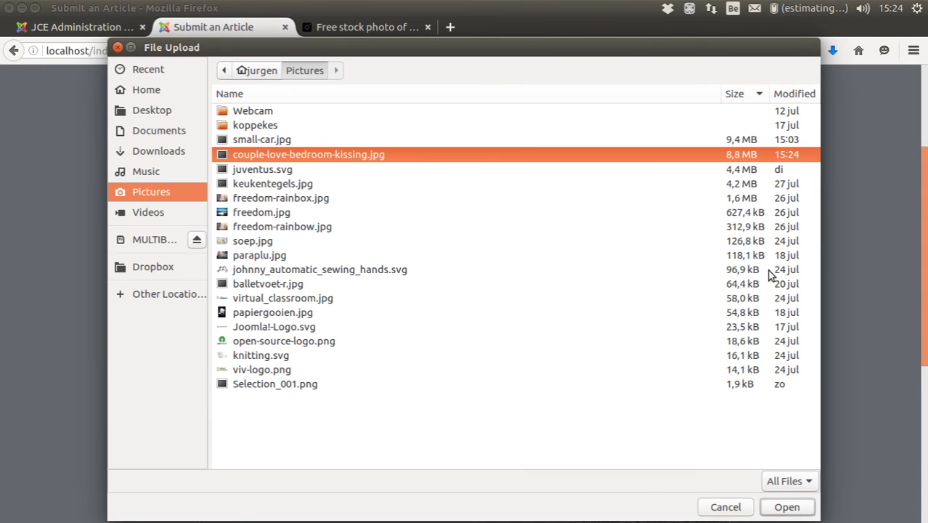
left_click(786, 506)
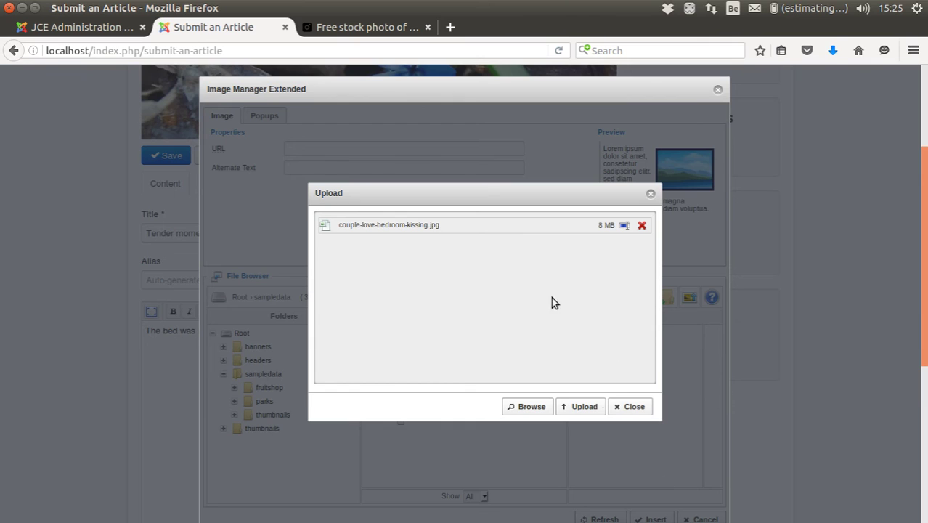
left_click(589, 407)
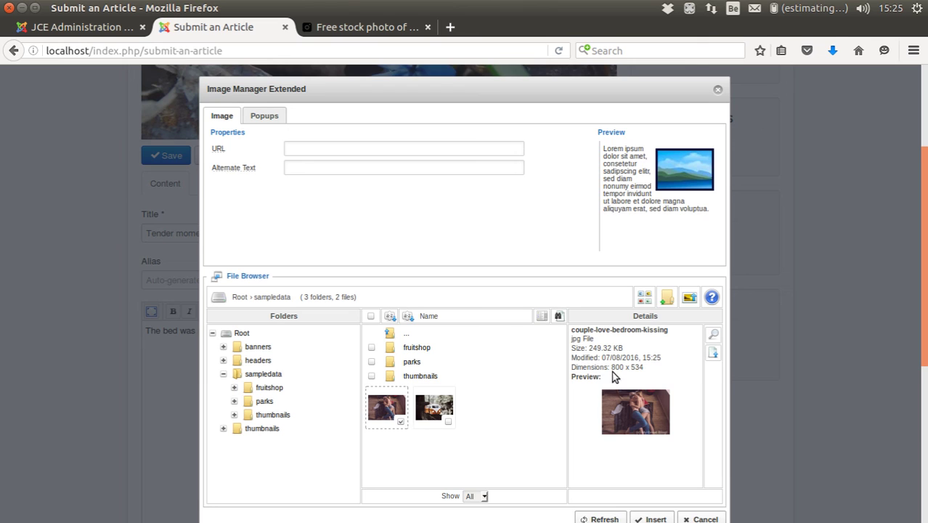
left_click_drag(612, 366, 650, 366)
left_click(651, 367)
left_click_drag(590, 347, 629, 352)
- Insert the van and couple photos as MediaBox popup images linked to their thumbnails
left_click(391, 409)
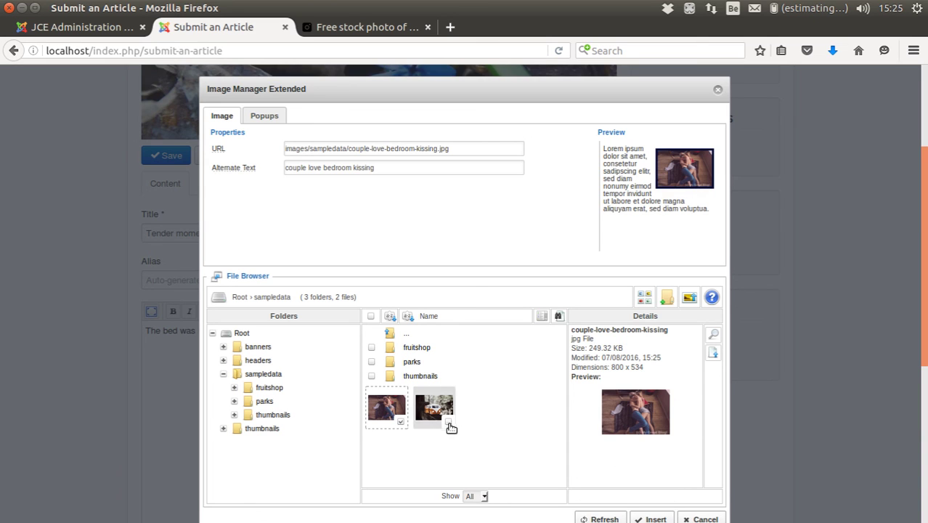
left_click(448, 422)
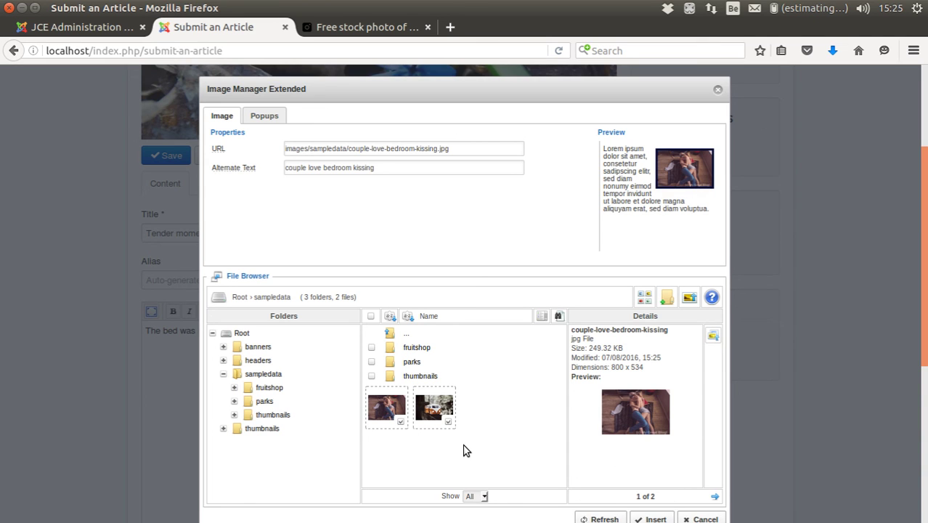
left_click(265, 119)
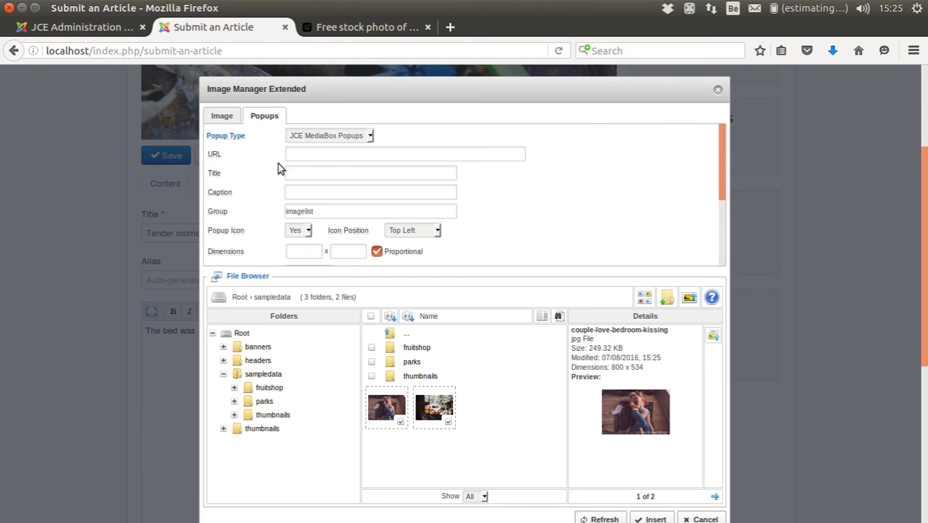
left_click(379, 406)
left_click(512, 357)
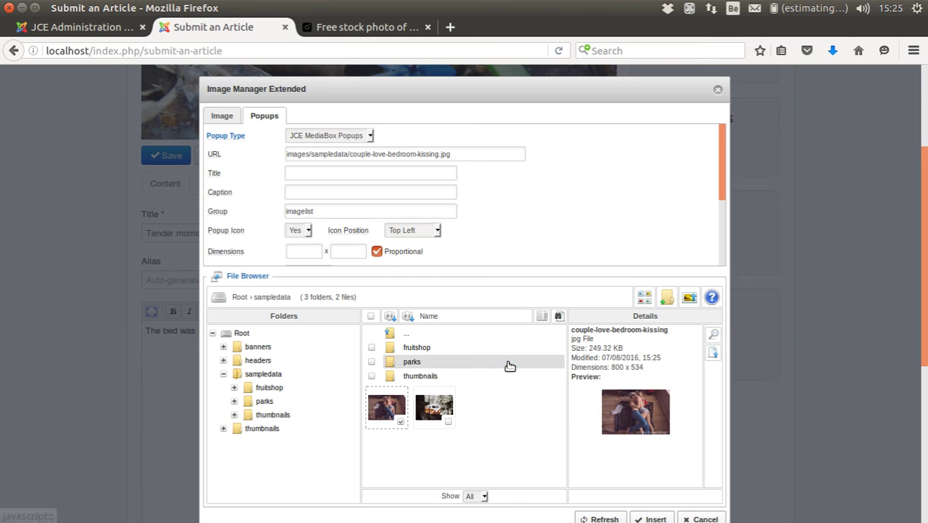
left_click(446, 420)
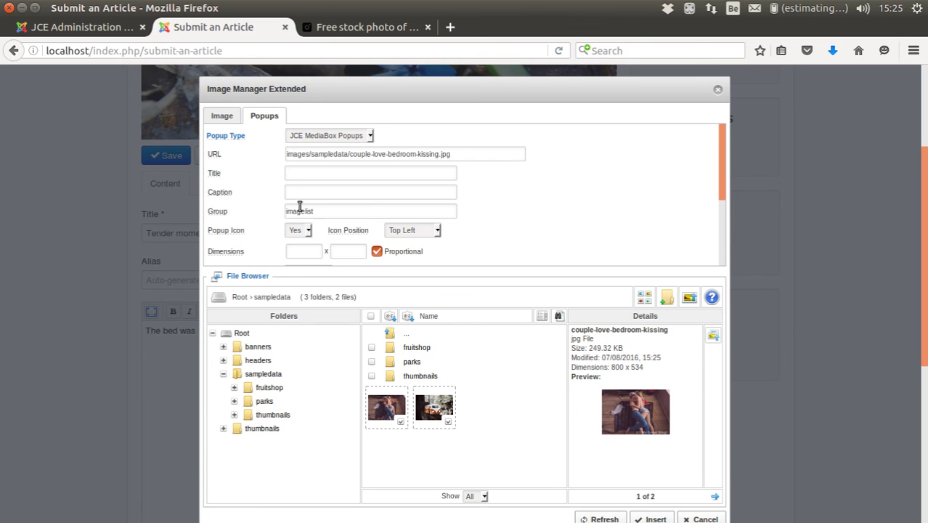
left_click(650, 518)
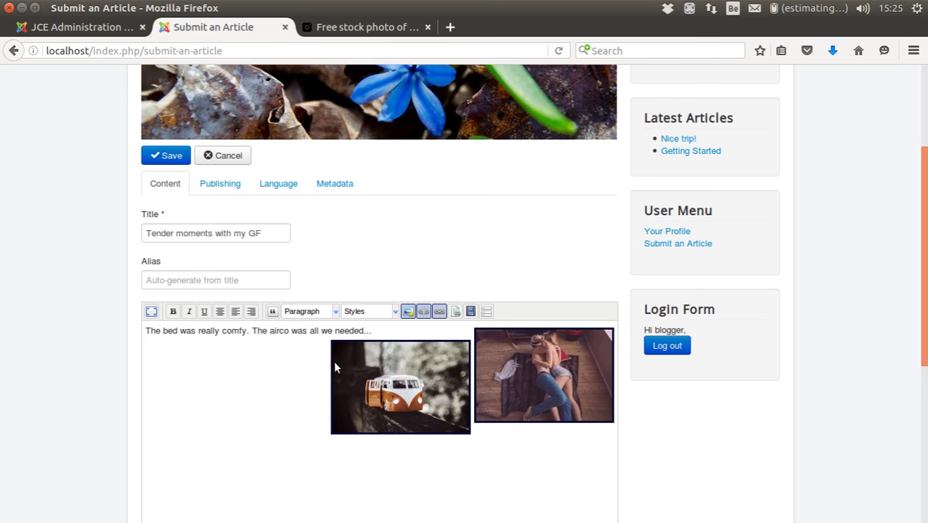
- Save the article and check the 'Article successfully submitted' message and mail-function notice
left_click(351, 451)
scroll(503, 405, "down", 2)
scroll(508, 396, "up", 1)
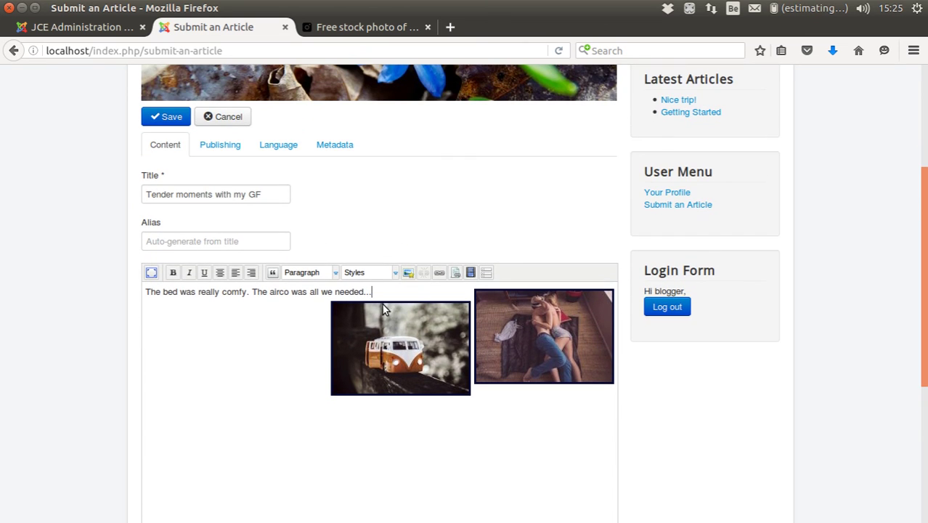
scroll(624, 217, "up", 3)
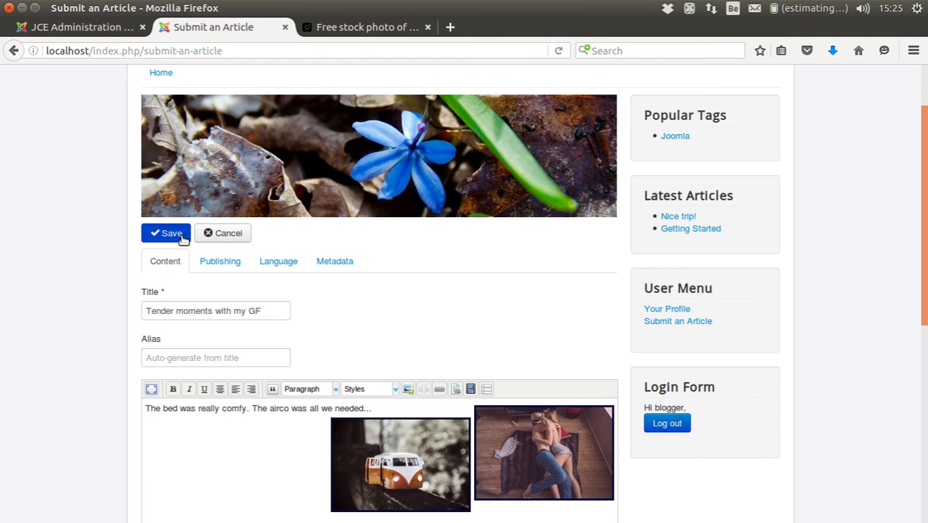
left_click(181, 234)
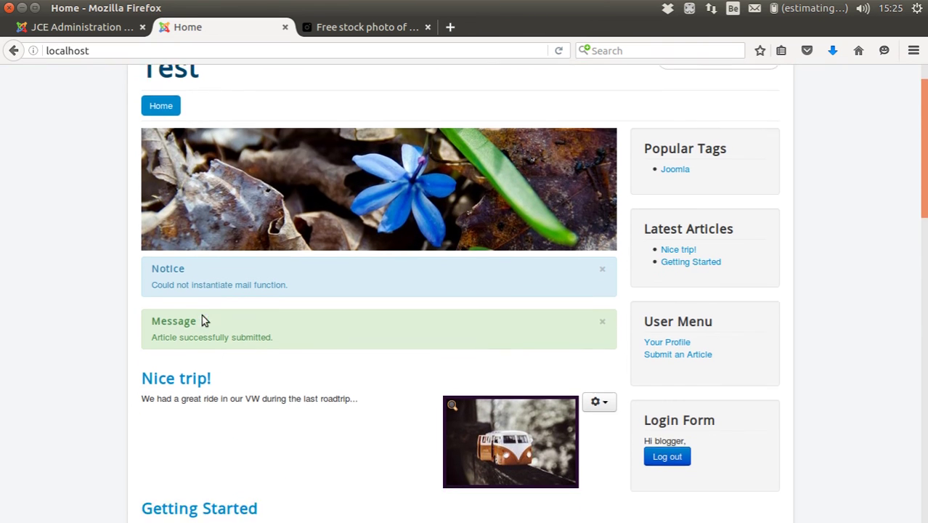
scroll(202, 315, "down", 4)
scroll(211, 251, "up", 5)
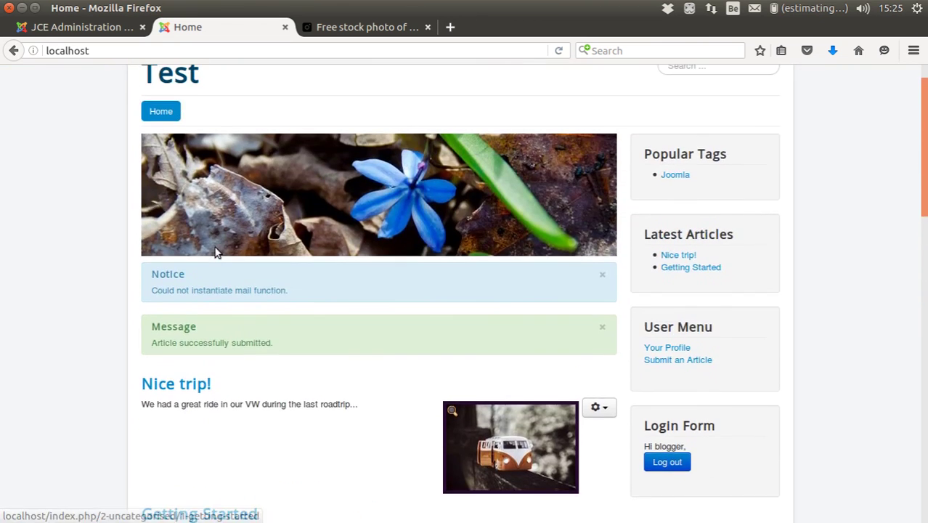
left_click_drag(153, 289, 321, 292)
left_click(322, 294)
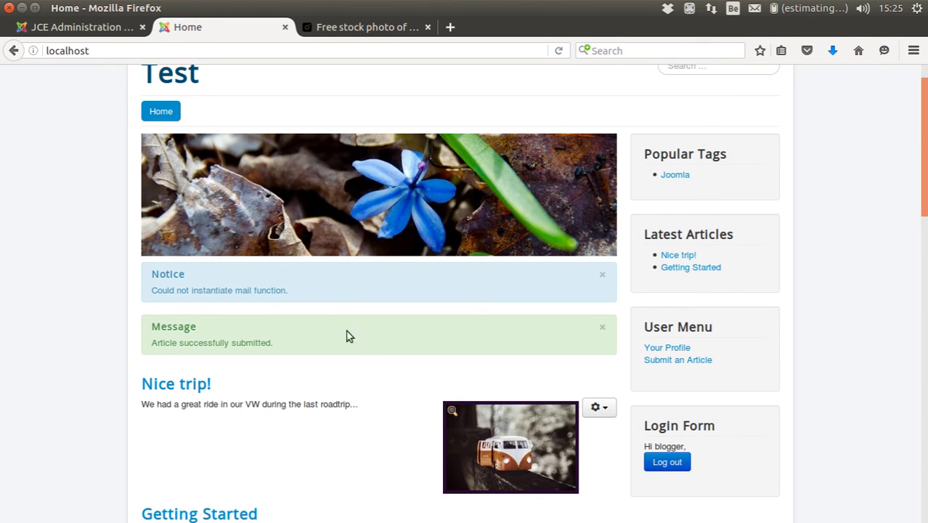
- In the admin Articles list, unfeature Nice trip! and feature and publish Tender moments with my GF
left_click(103, 27)
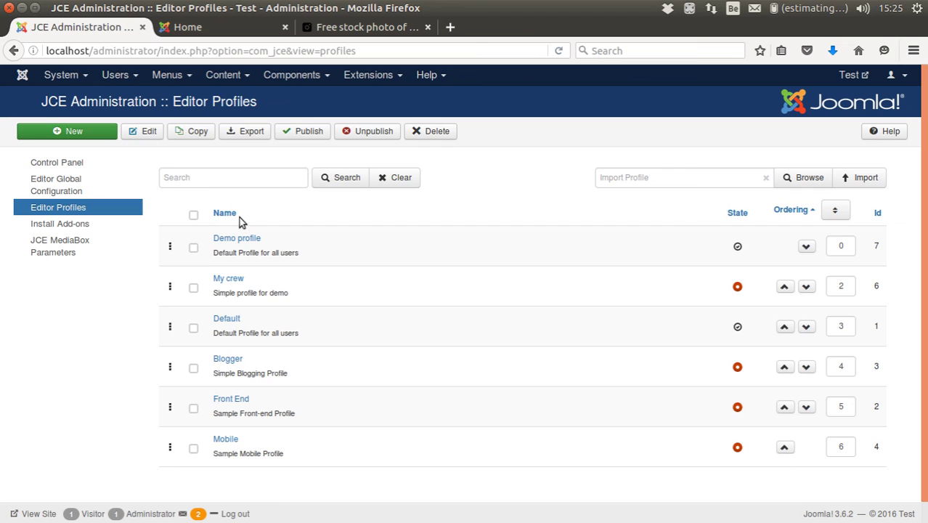
left_click(222, 74)
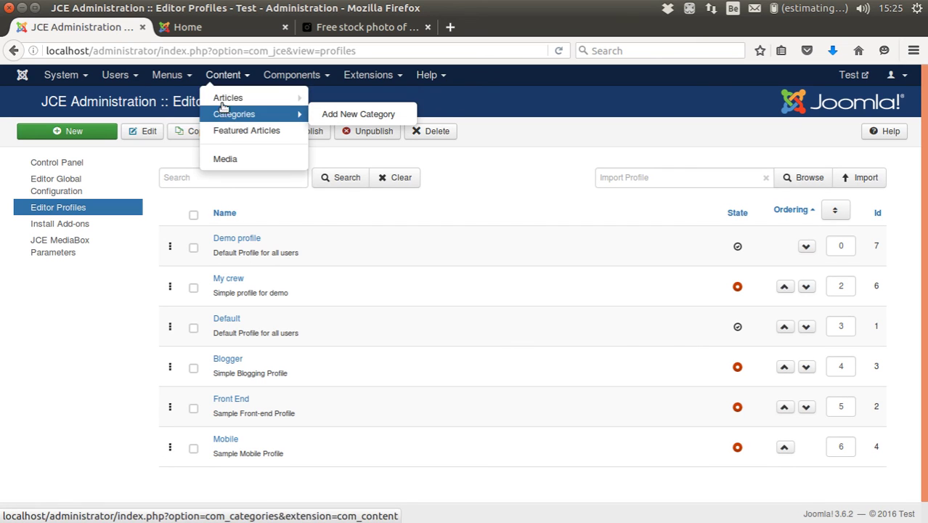
left_click(223, 102)
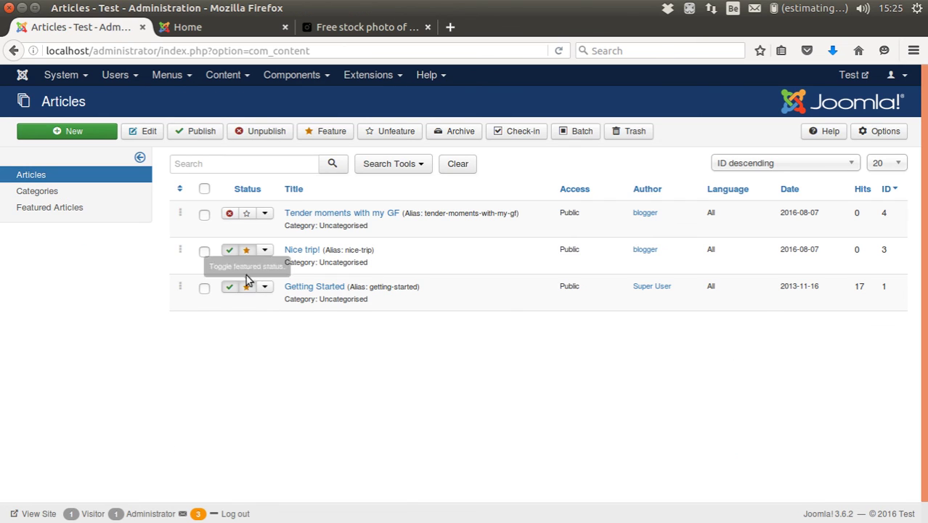
left_click(245, 251)
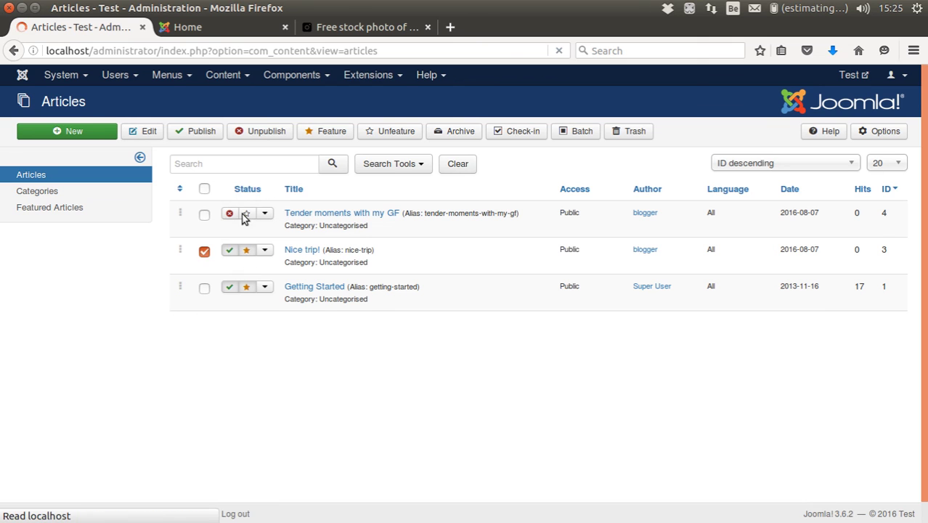
left_click(246, 266)
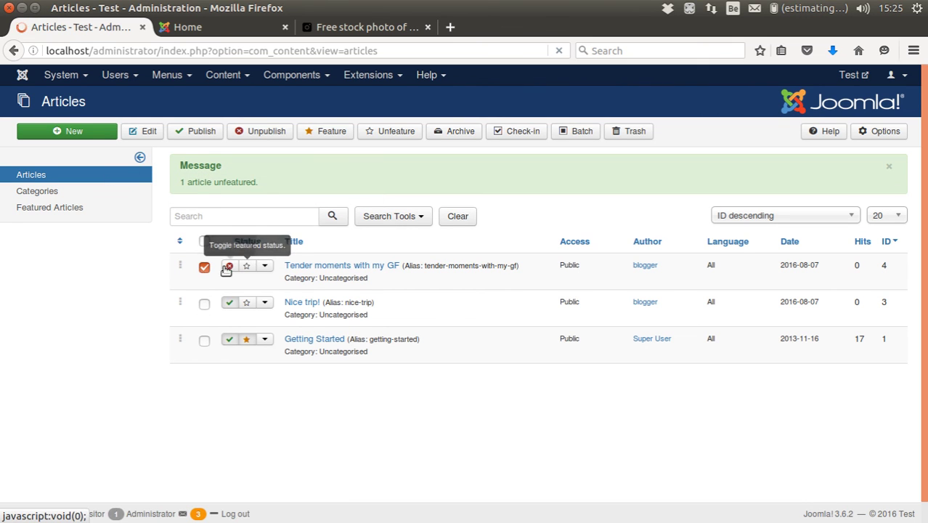
left_click(227, 266)
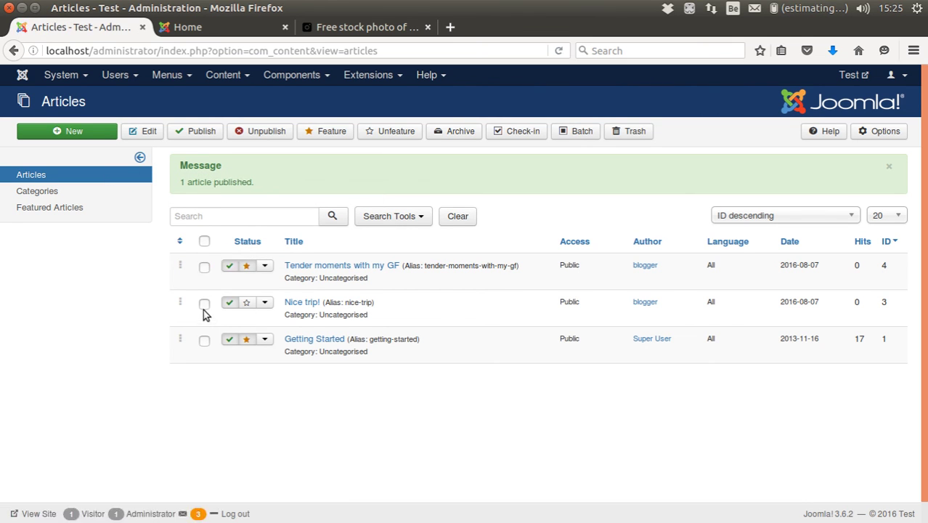
- Reload the front page and page through the van and couple photos in the lightbox, then close it
left_click(175, 27)
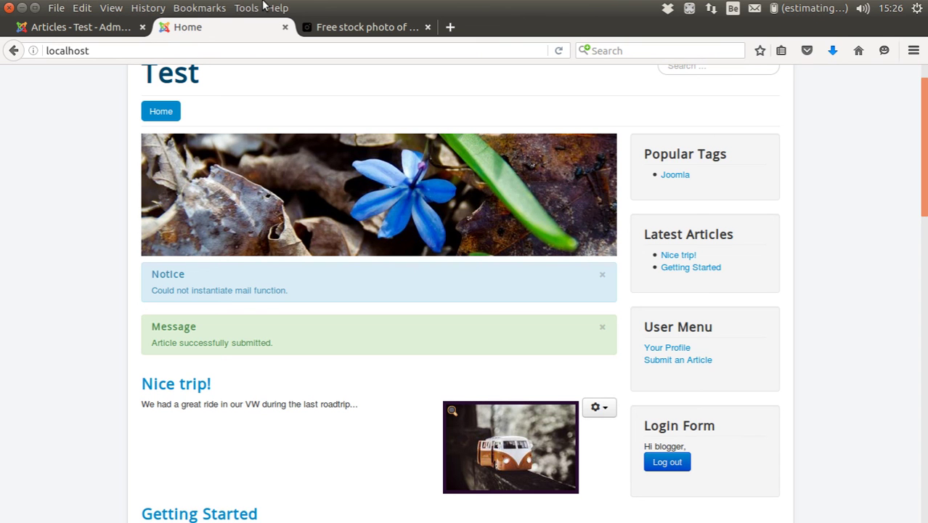
key("F5")
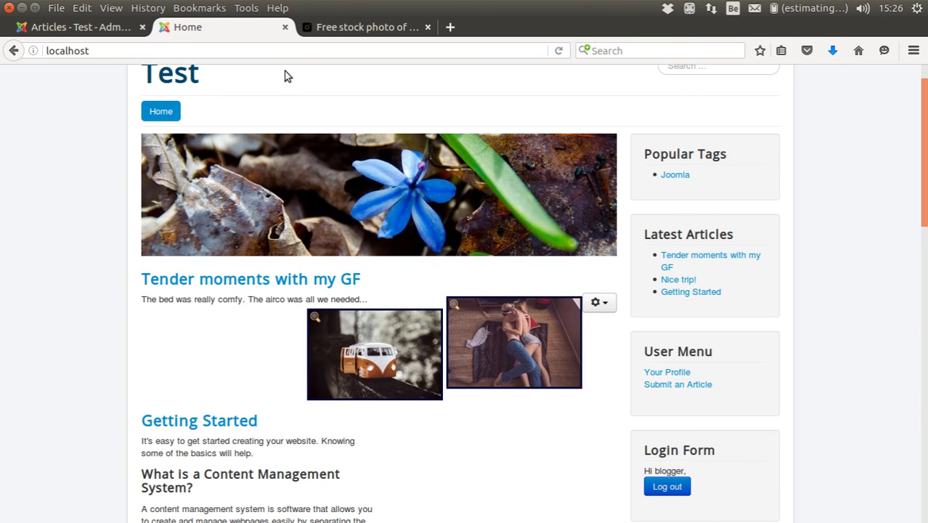
left_click(391, 356)
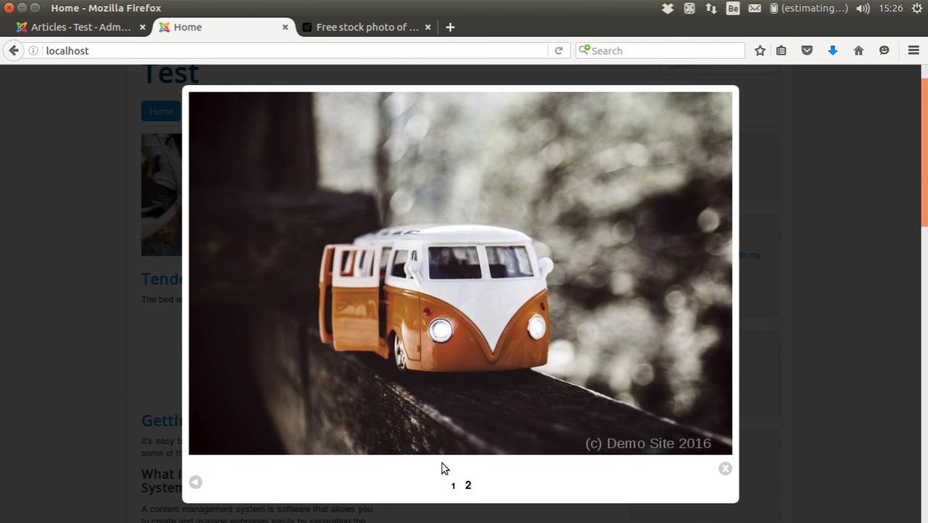
left_click(468, 487)
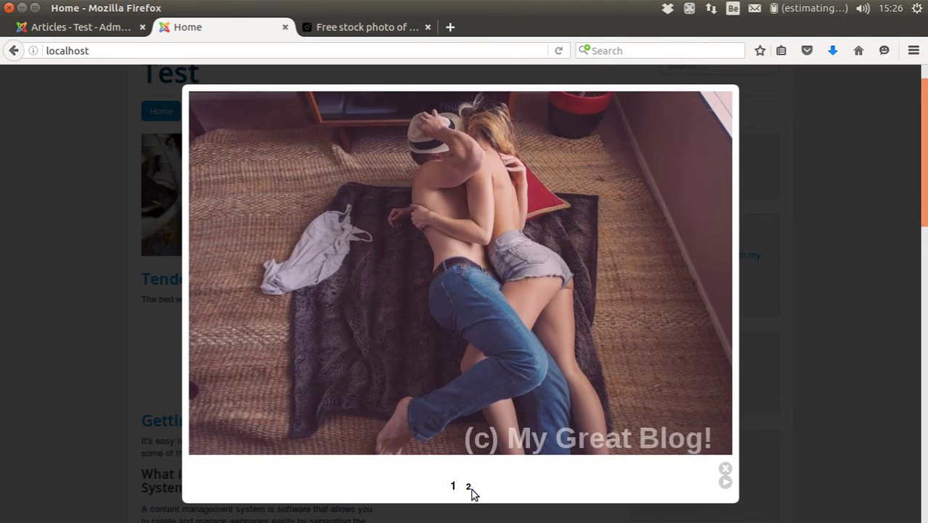
left_click(472, 493)
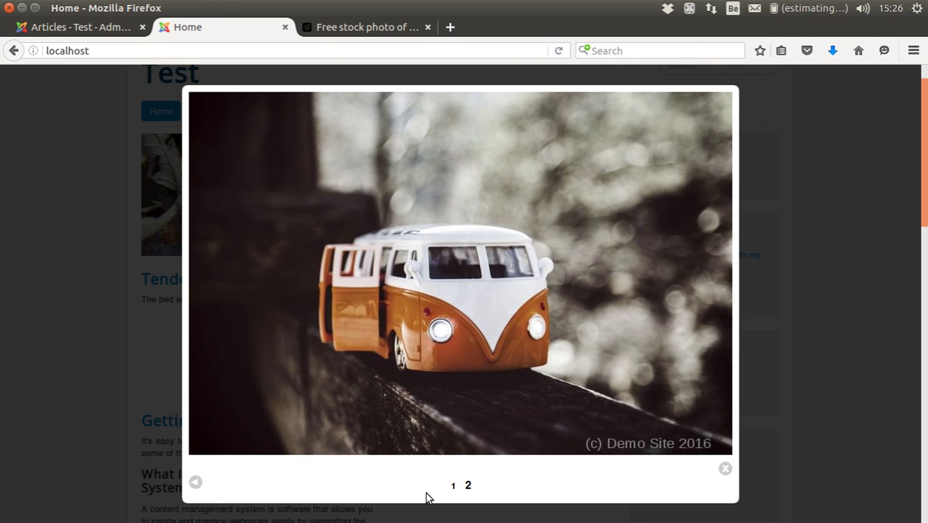
left_click(454, 485)
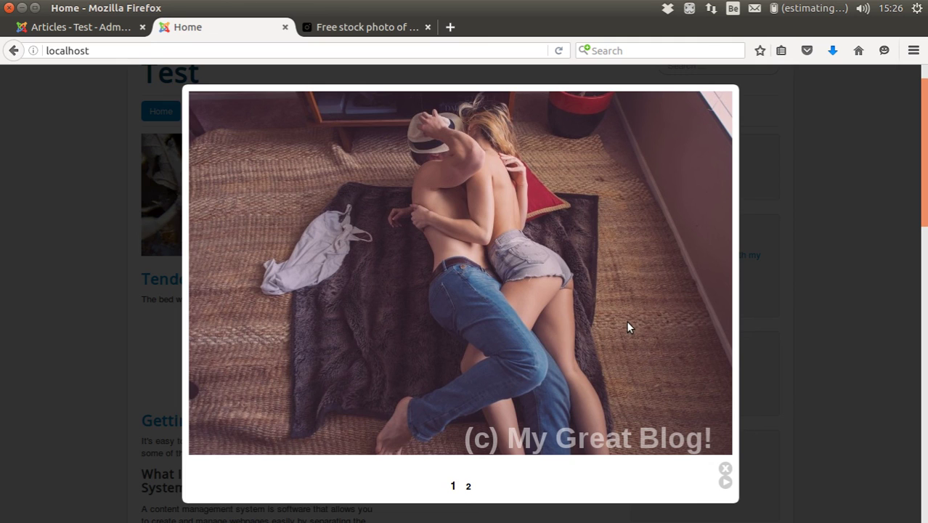
left_click(78, 300)
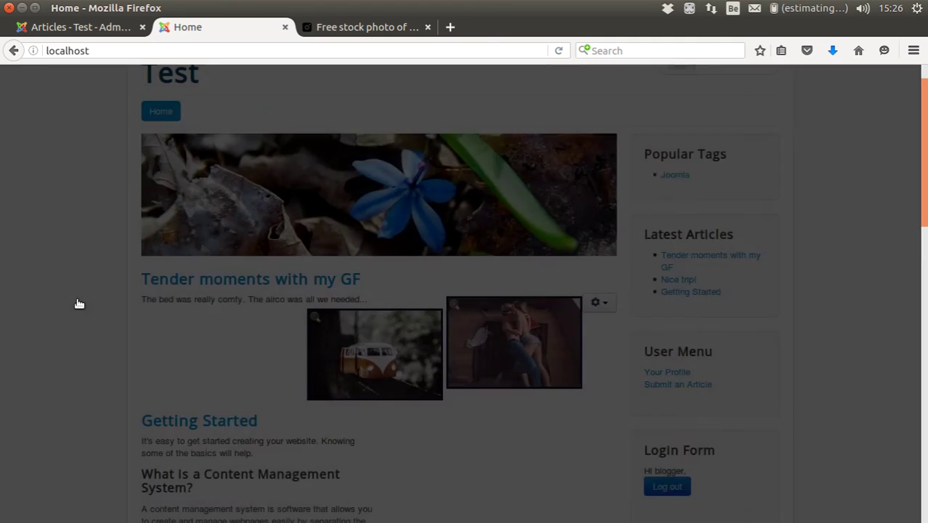